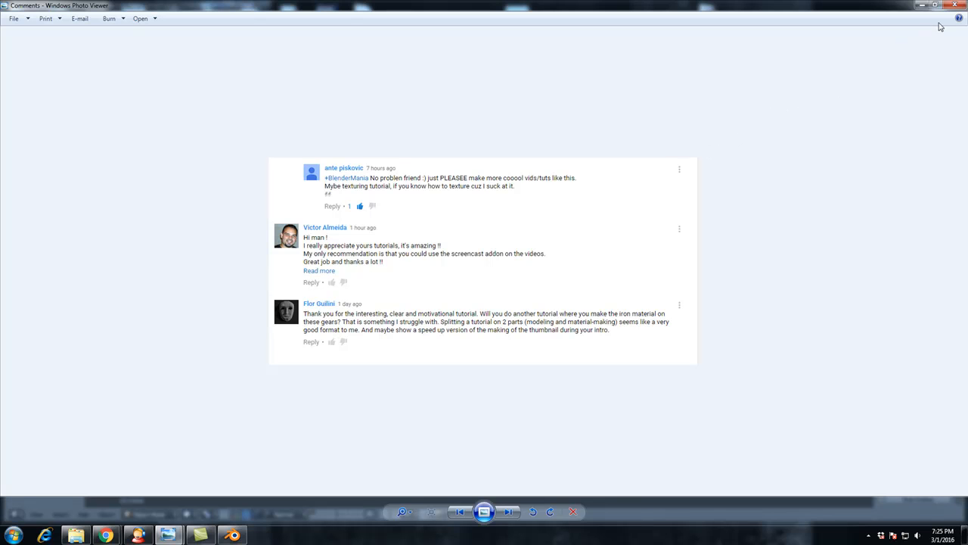
# Step: Minimize the comments image, look at the quote image, and return to Blender
pyautogui.click(922, 5)
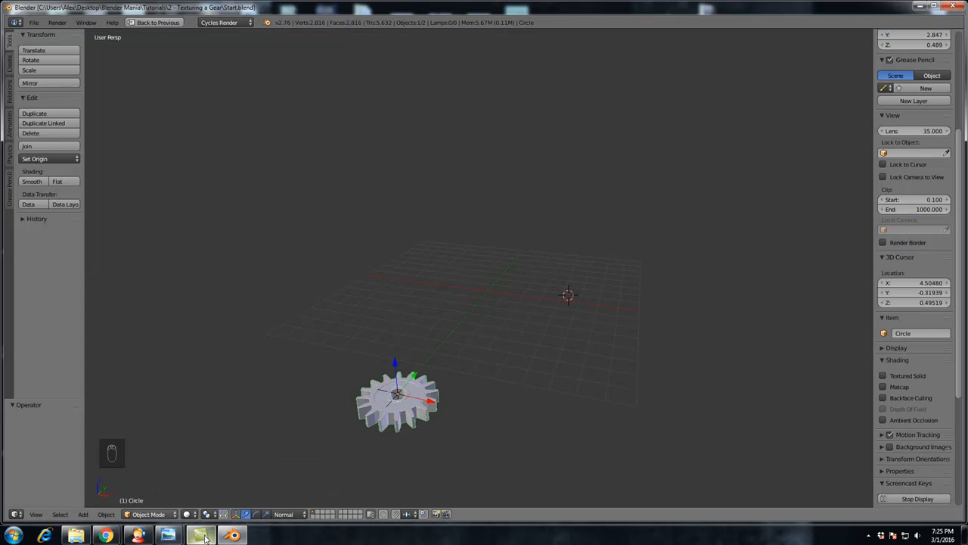
pyautogui.moveTo(182, 535)
pyautogui.click(113, 477)
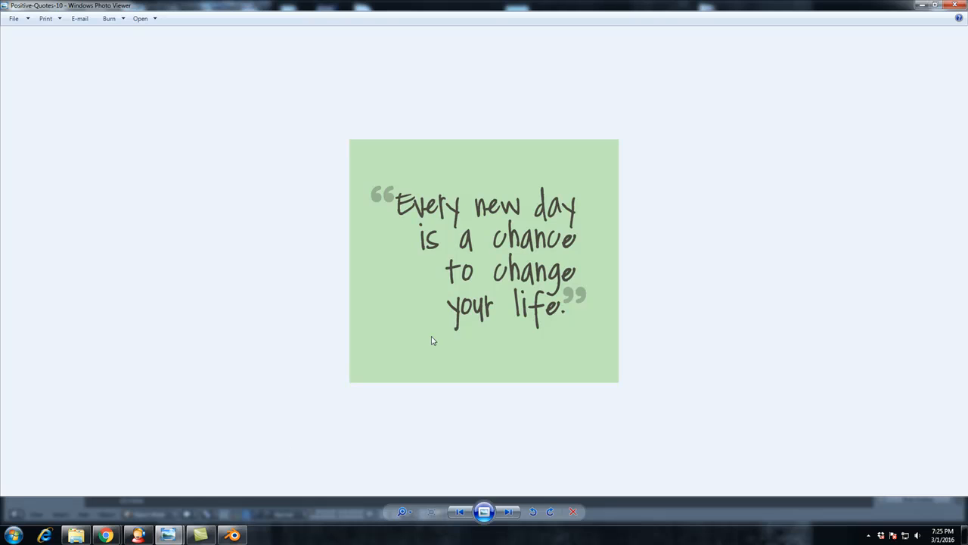
pyautogui.click(922, 4)
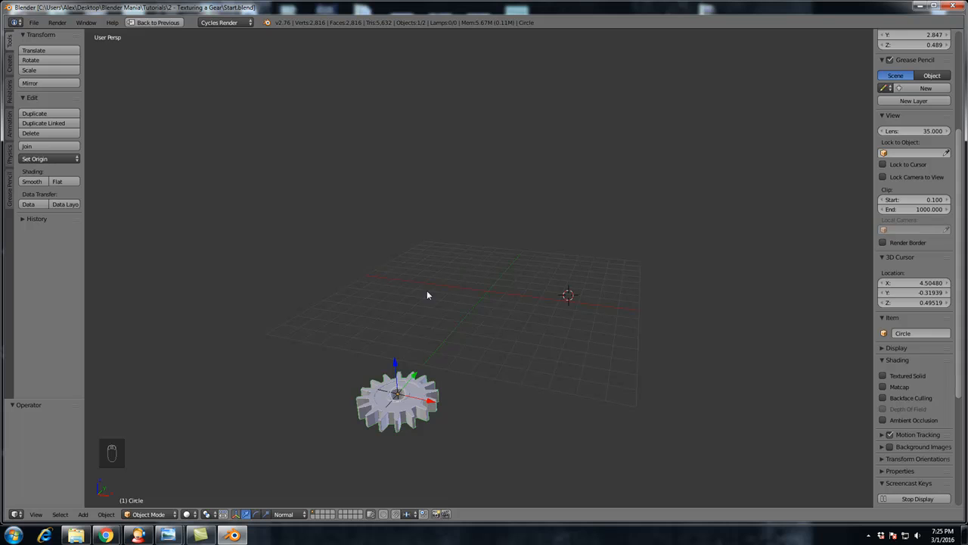
# Step: Hide the tool shelf and restore the full multi-editor layout from the maximized 3D view
pyautogui.moveTo(389, 416); pyautogui.dragTo(413, 362, button='middle')
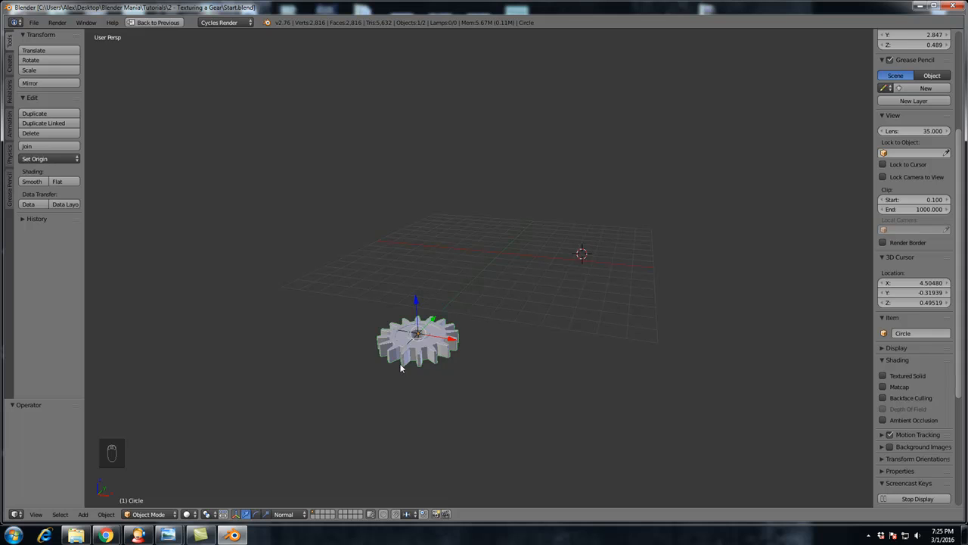
pyautogui.scroll(5, 471, 363)
pyautogui.keyDown('shift'); pyautogui.moveTo(382, 401); pyautogui.dragTo(444, 351, button='middle'); pyautogui.keyUp('shift')
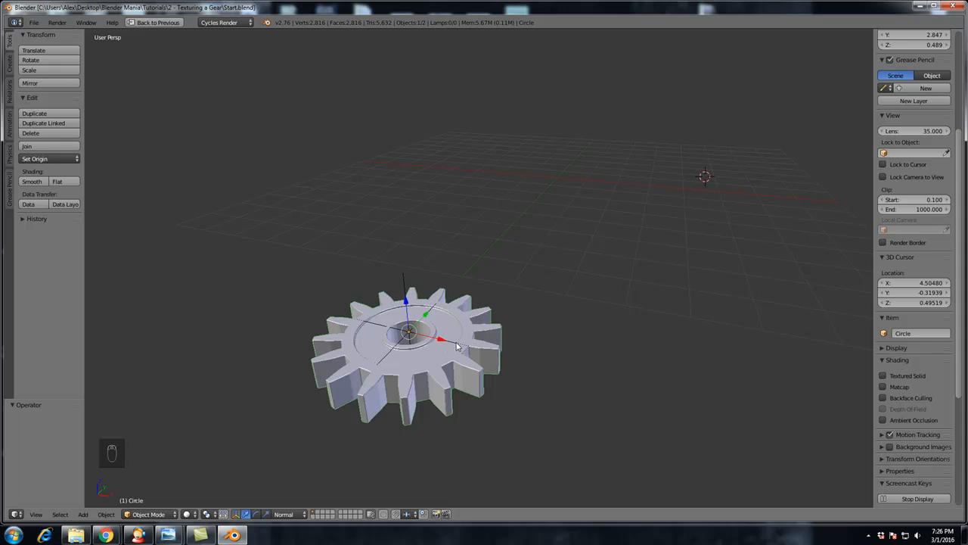
pyautogui.moveTo(457, 345)
pyautogui.mouseDown(button='middle')
pyautogui.moveTo(423, 363)
pyautogui.moveTo(447, 340)
pyautogui.mouseUp(button='middle')
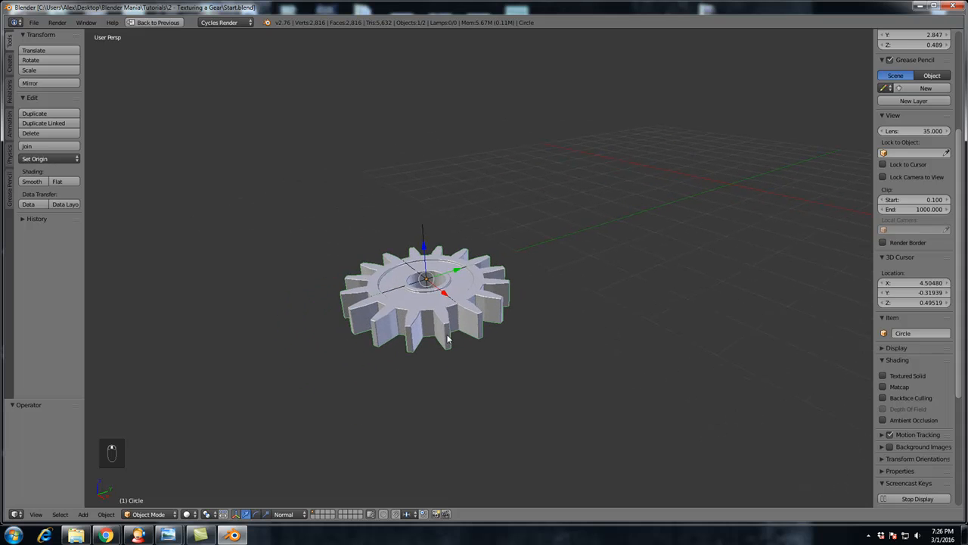
pyautogui.scroll(2, 479, 297)
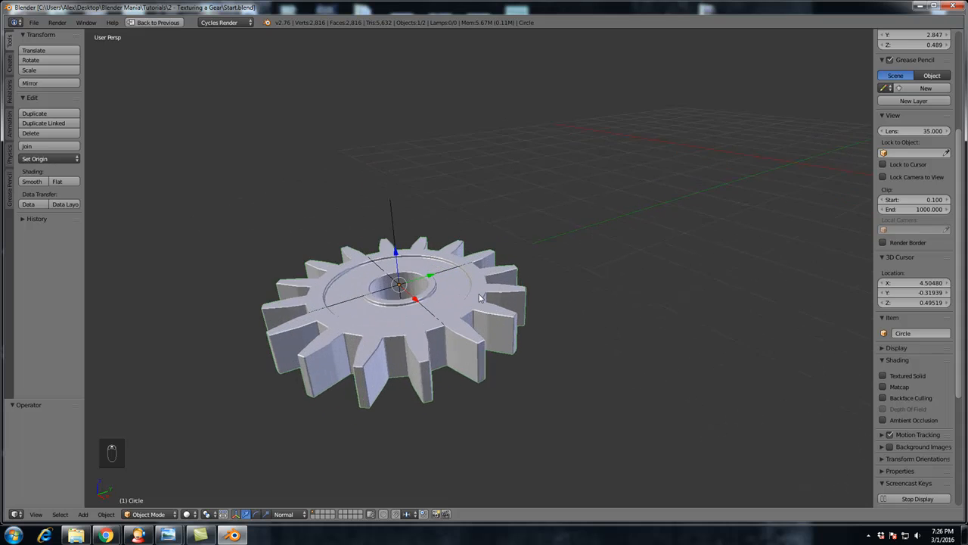
pyautogui.scroll(2, 479, 297)
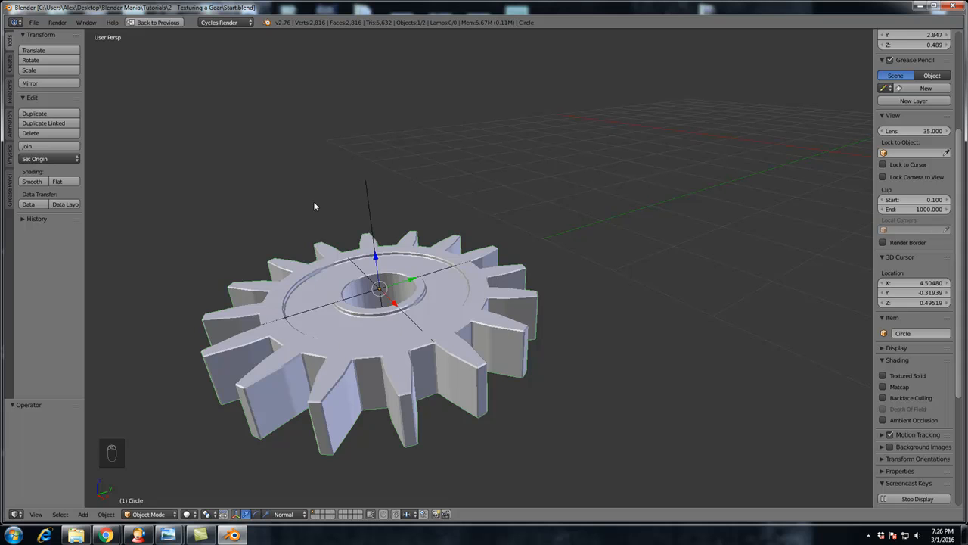
pyautogui.press('t')
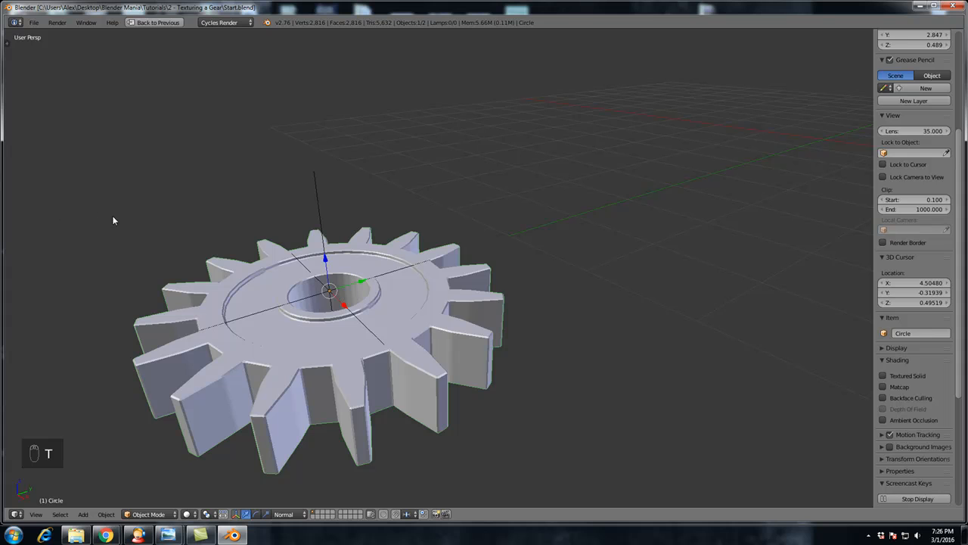
pyautogui.hotkey('shift', 'space')
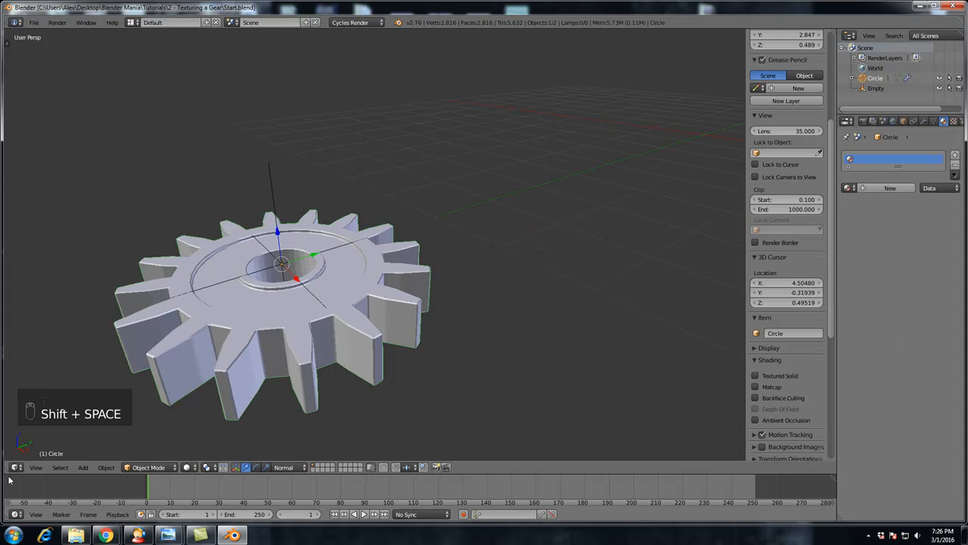
# Step: Split the 3D view into two side-by-side areas without sidebars and make the new one a UV/Image Editor
pyautogui.moveTo(5, 470); pyautogui.dragTo(334, 453)
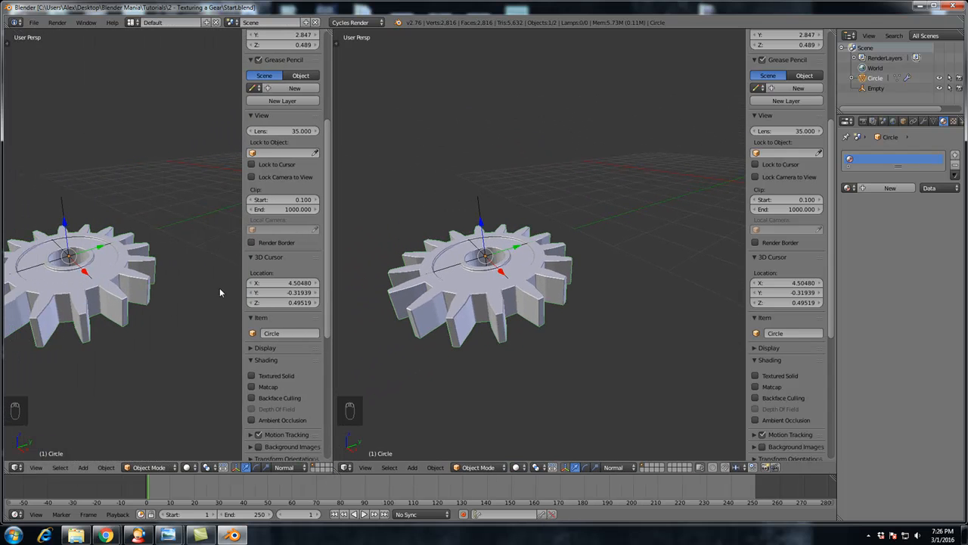
pyautogui.press('n')
pyautogui.press('n')
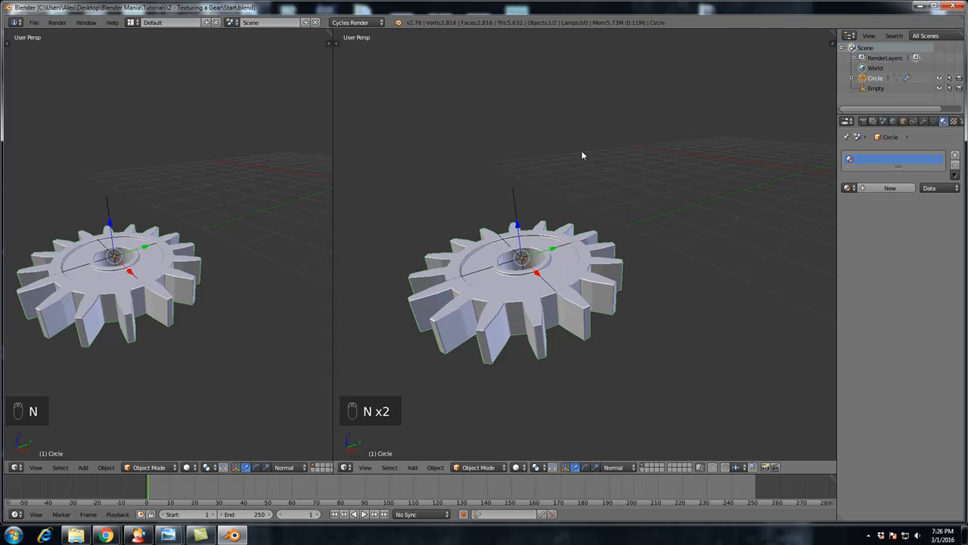
pyautogui.click(17, 468)
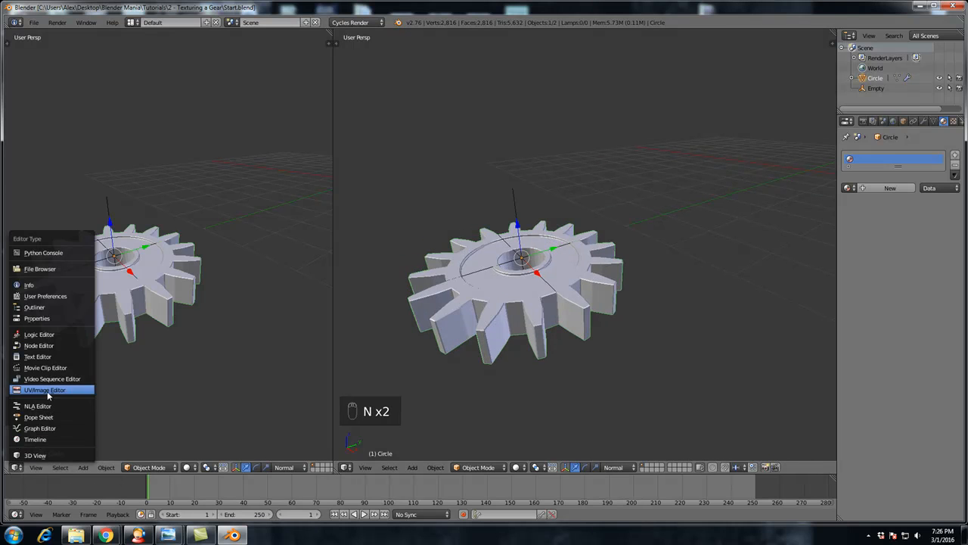
pyautogui.click(47, 390)
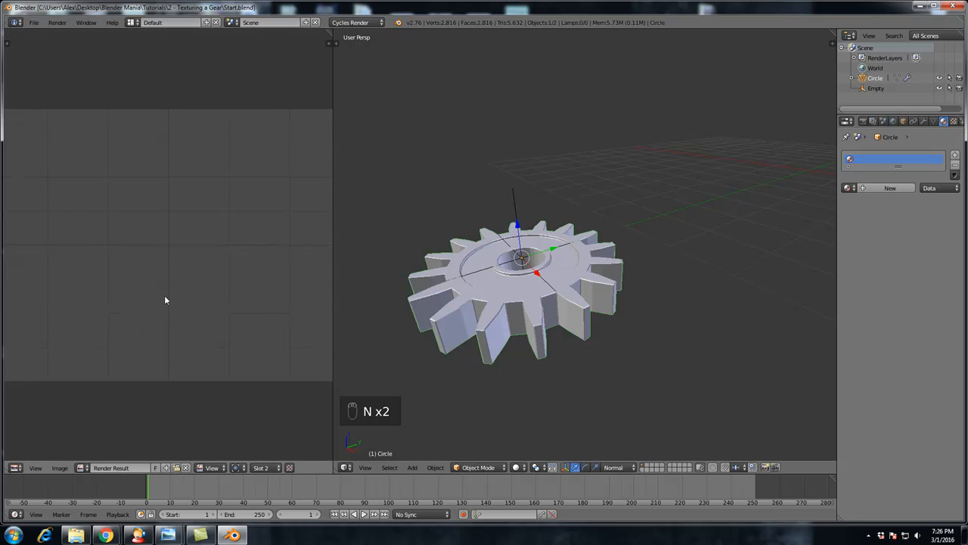
# Step: Enter Edit Mode on the gear with nothing selected and switch to edge selection
pyautogui.moveTo(647, 289); pyautogui.dragTo(639, 289, button='middle')
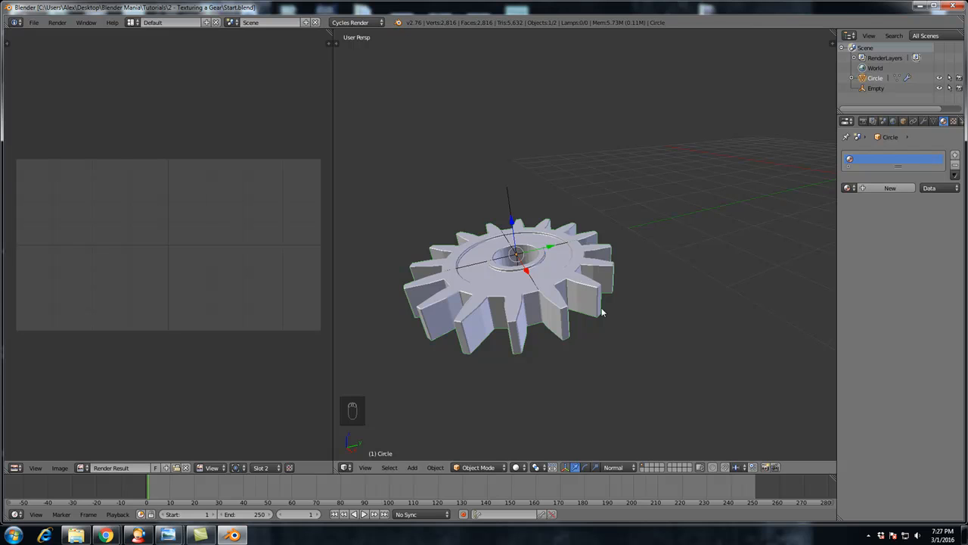
pyautogui.moveTo(593, 294); pyautogui.dragTo(582, 304, button='middle')
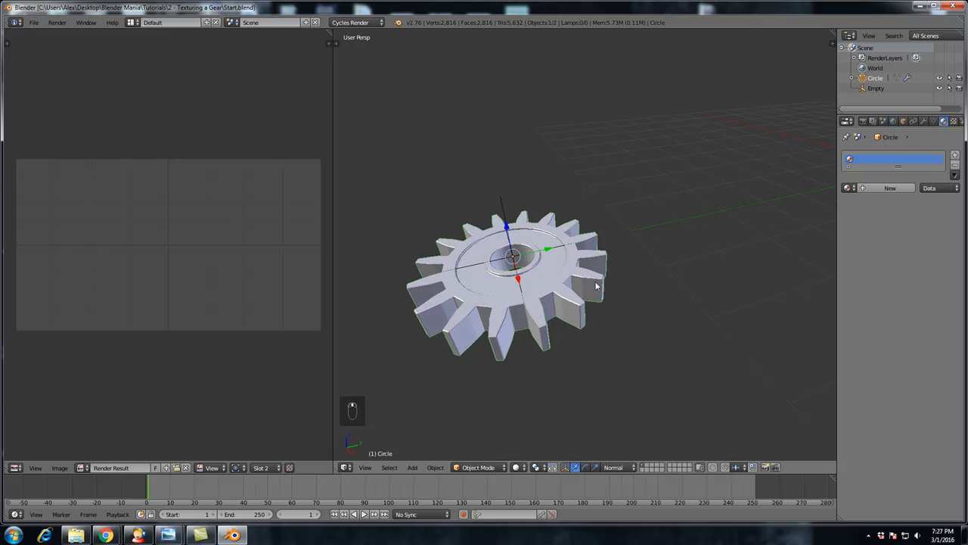
pyautogui.press('Tab')
pyautogui.scroll(3, 595, 283)
pyautogui.press('a')
pyautogui.press('a')
pyautogui.moveTo(587, 304); pyautogui.dragTo(509, 298, button='middle')
pyautogui.hotkey('ctrl', 'Tab')
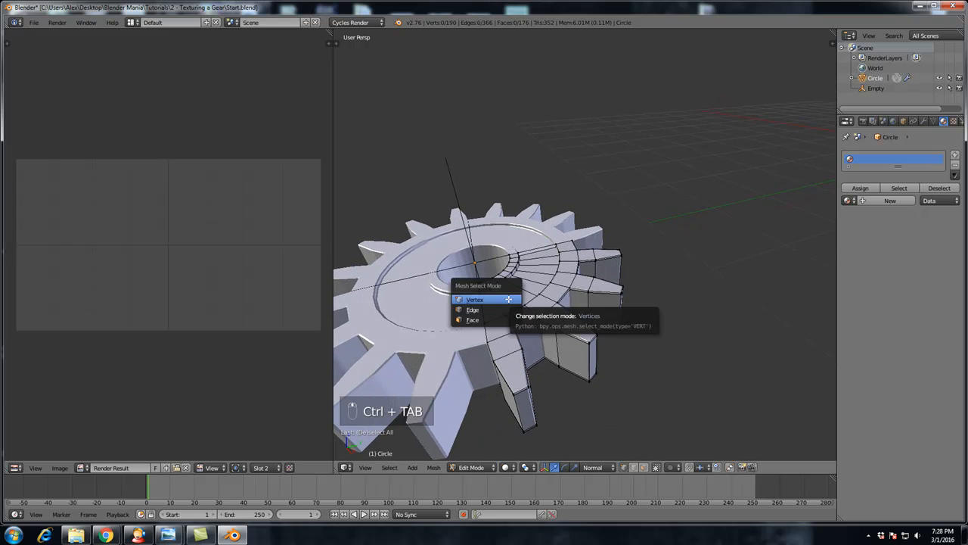
pyautogui.click(502, 309)
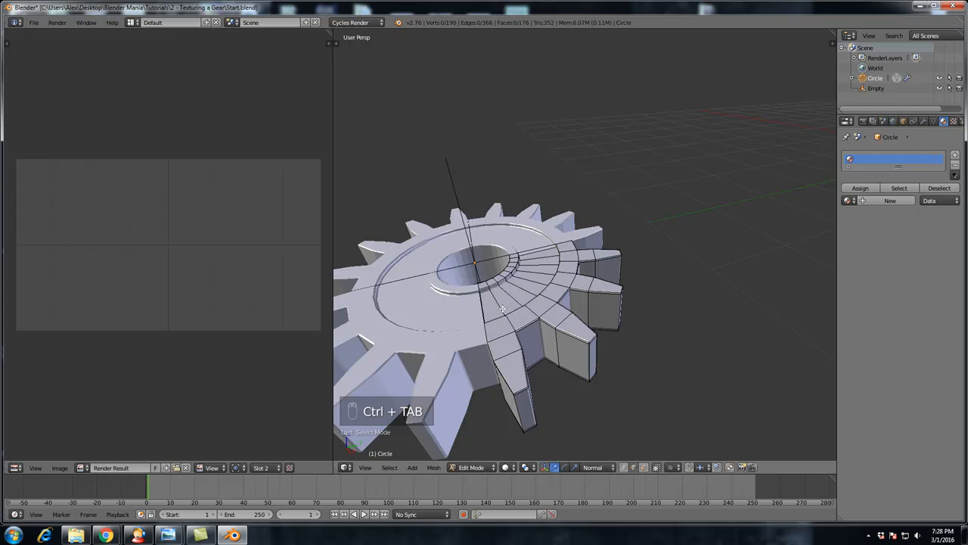
# Step: Mark the upper outline edges of the teeth on the editable gear section as a seam, and clear the selection
pyautogui.rightClick(506, 348)
pyautogui.keyDown('shift'); pyautogui.rightClick(521, 341); pyautogui.keyUp('shift')
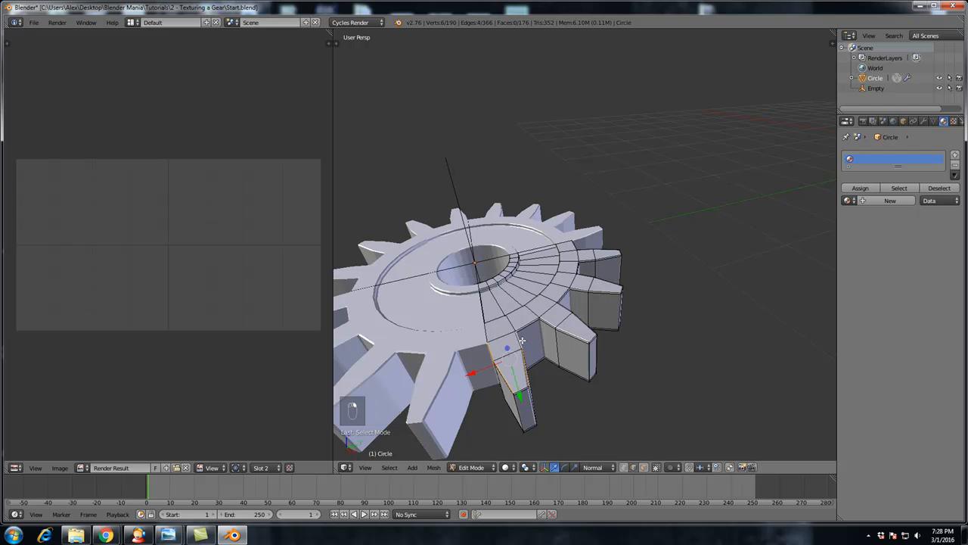
pyautogui.keyDown('shift'); pyautogui.rightClick(525, 369); pyautogui.keyUp('shift')
pyautogui.keyDown('alt'); pyautogui.keyDown('shift'); pyautogui.rightClick(552, 310); pyautogui.keyUp('shift'); pyautogui.keyUp('alt')
pyautogui.hotkey('ctrl', 'z')
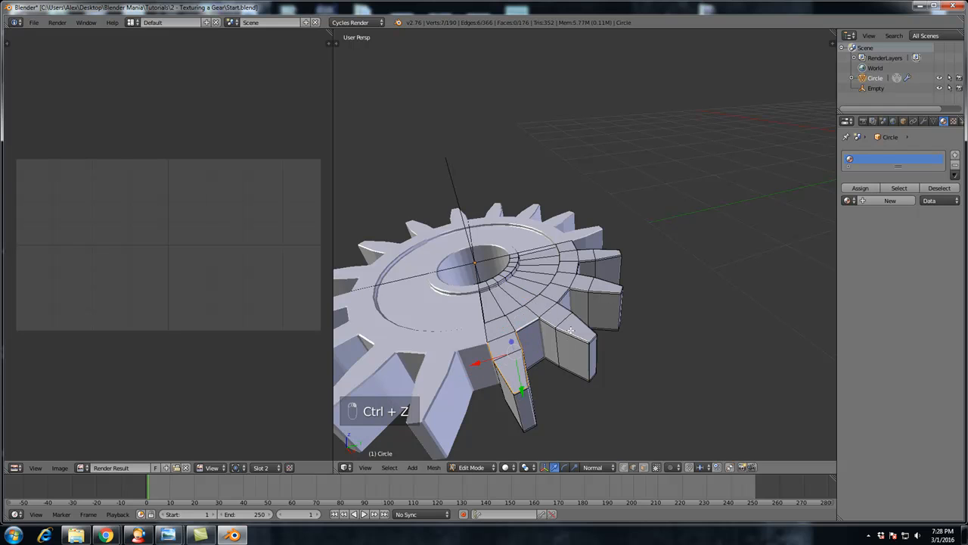
pyautogui.keyDown('shift'); pyautogui.rightClick(564, 291); pyautogui.keyUp('shift')
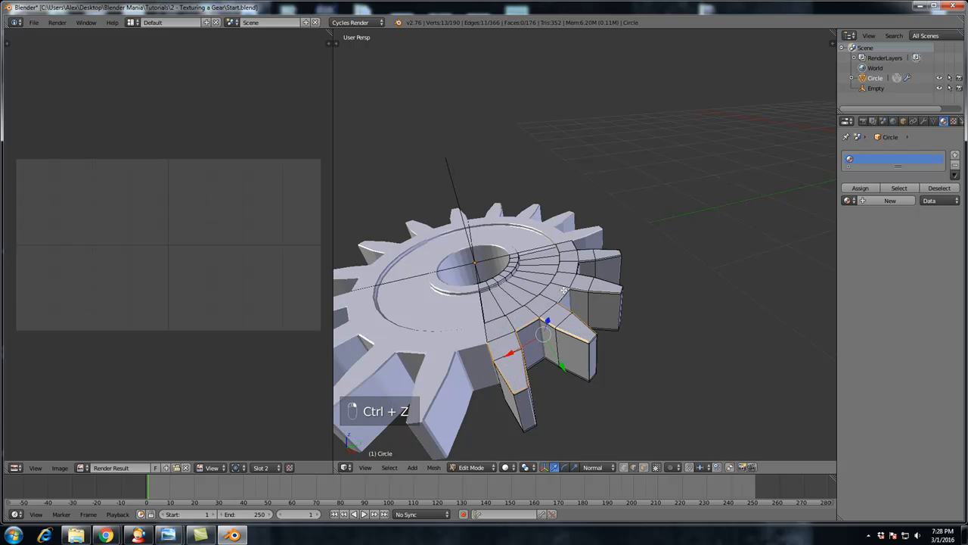
pyautogui.keyDown('alt'); pyautogui.keyDown('shift'); pyautogui.rightClick(584, 286); pyautogui.keyUp('shift'); pyautogui.keyUp('alt')
pyautogui.keyDown('shift'); pyautogui.rightClick(619, 288); pyautogui.keyUp('shift')
pyautogui.keyDown('shift'); pyautogui.rightClick(603, 251); pyautogui.keyUp('shift')
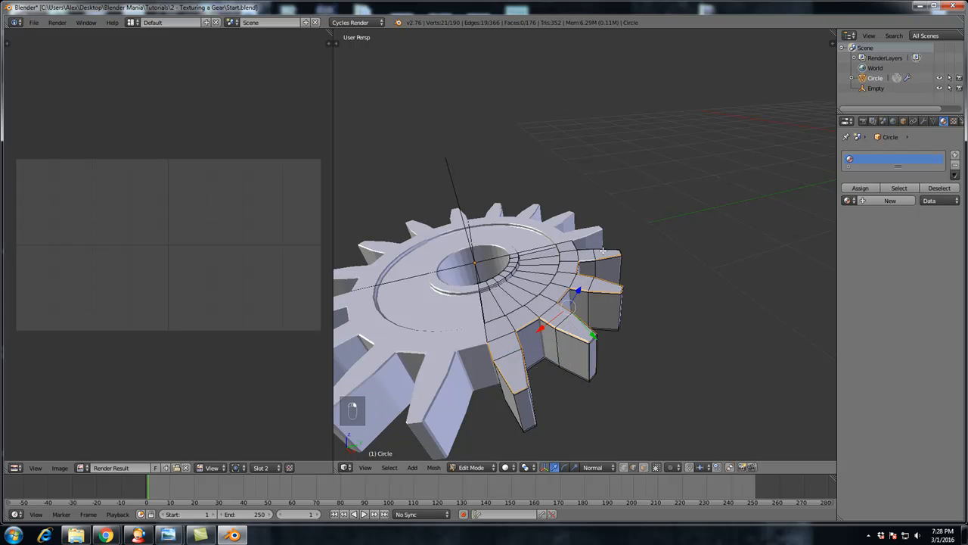
pyautogui.keyDown('shift'); pyautogui.rightClick(617, 250); pyautogui.keyUp('shift')
pyautogui.moveTo(625, 251); pyautogui.dragTo(553, 241, button='middle')
pyautogui.keyDown('shift'); pyautogui.rightClick(553, 240); pyautogui.keyUp('shift')
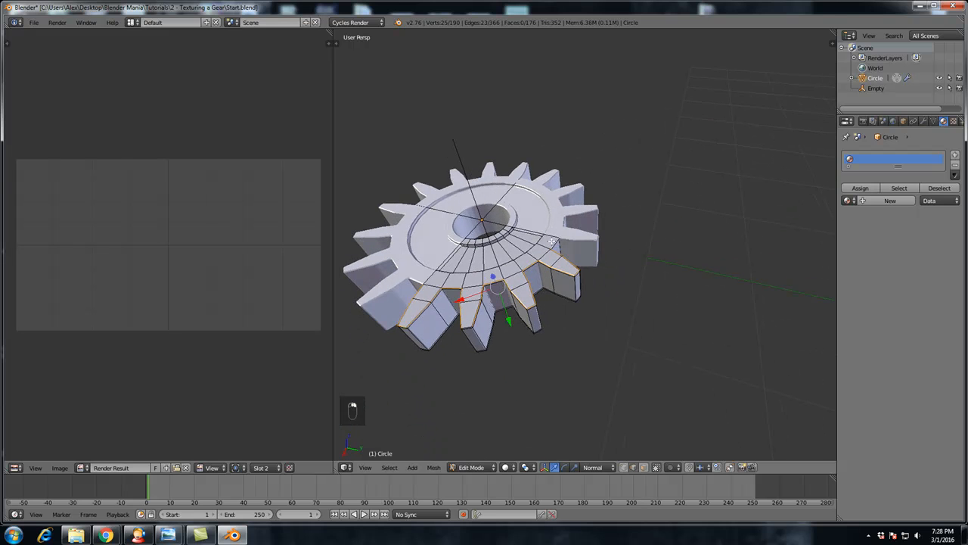
pyautogui.moveTo(594, 267); pyautogui.dragTo(579, 258, button='middle')
pyautogui.hotkey('ctrl', 'e')
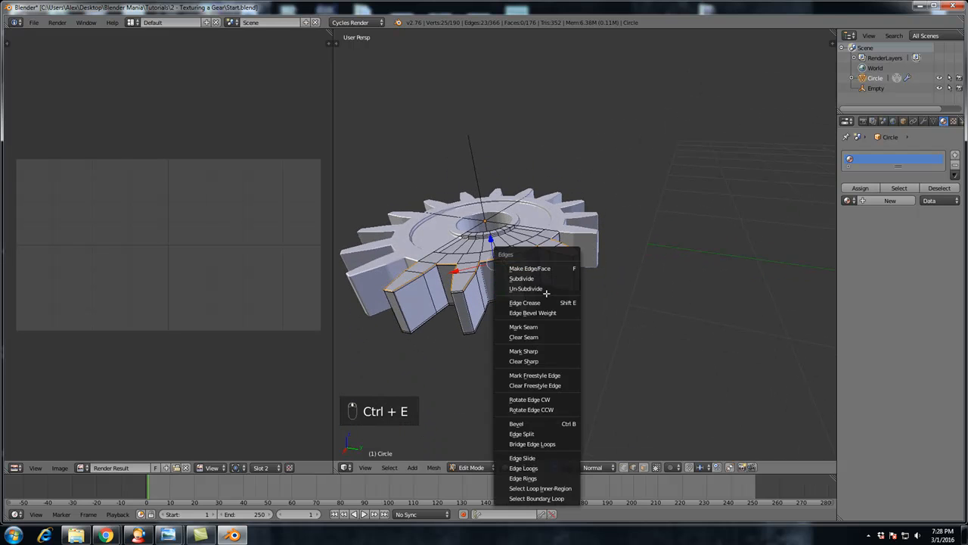
pyautogui.click(538, 328)
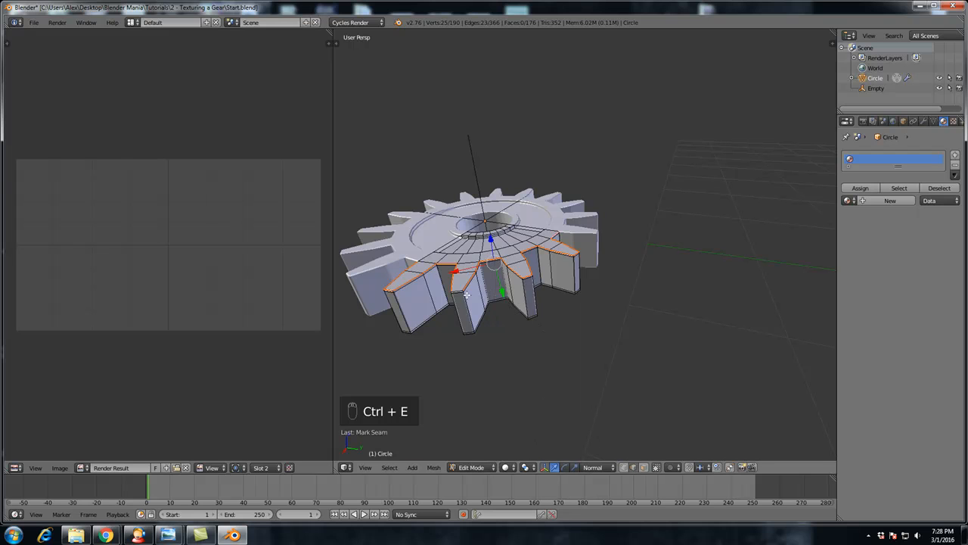
pyautogui.hotkey('ctrl', 'e')
pyautogui.press('a')
# Step: Unwrap the entire editable gear section and unlink the render result from the UV/Image Editor
pyautogui.moveTo(431, 324); pyautogui.dragTo(501, 311, button='middle')
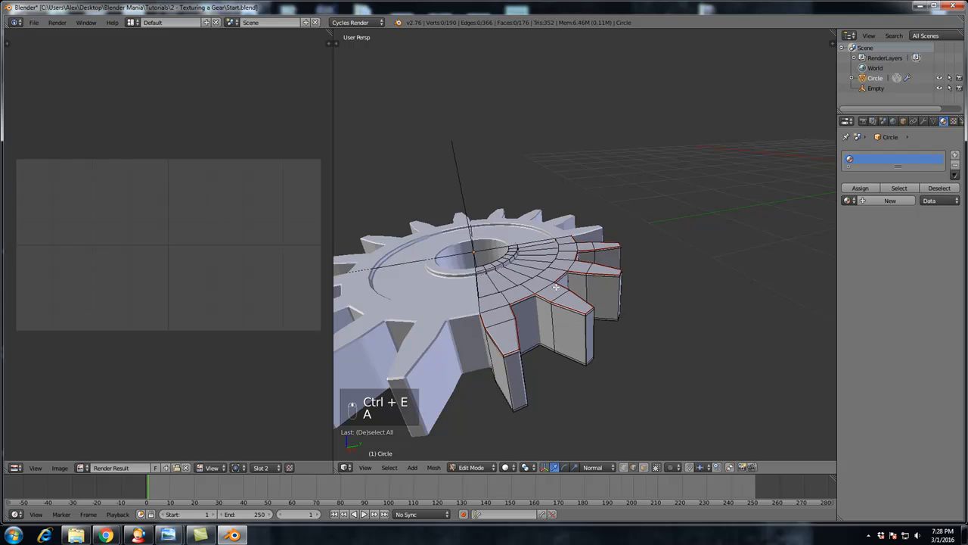
pyautogui.moveTo(556, 287); pyautogui.dragTo(521, 299, button='middle')
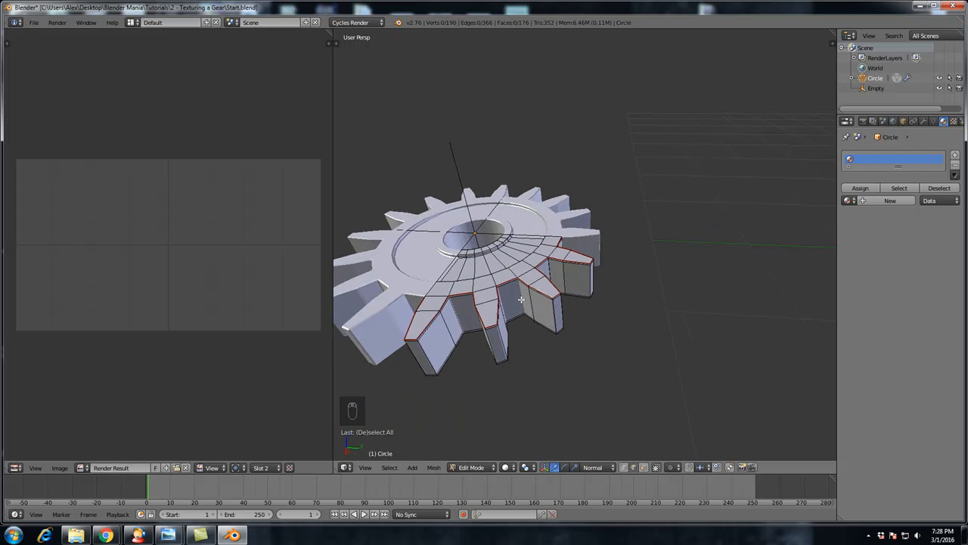
pyautogui.press('a')
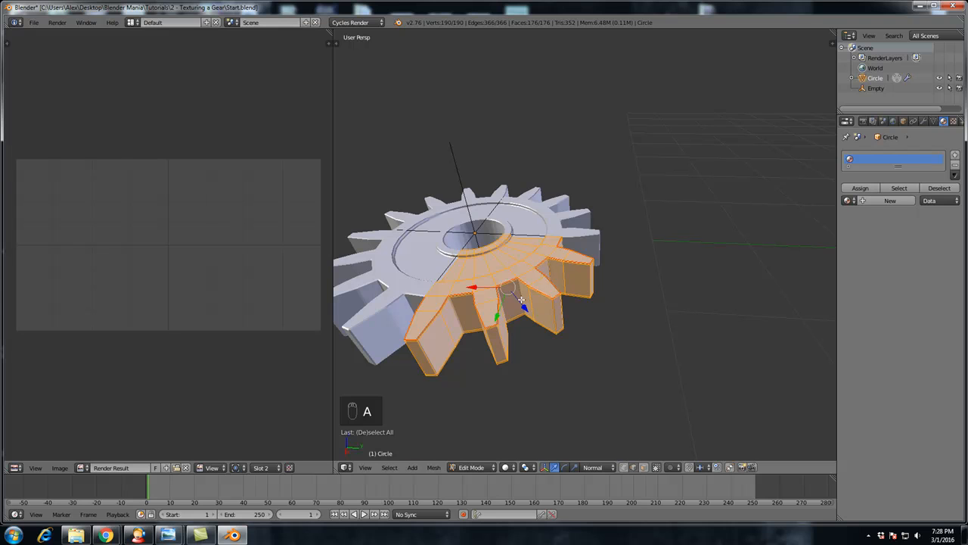
pyautogui.press('u')
pyautogui.click(521, 298)
pyautogui.click(185, 467)
pyautogui.scroll(7, 189, 289)
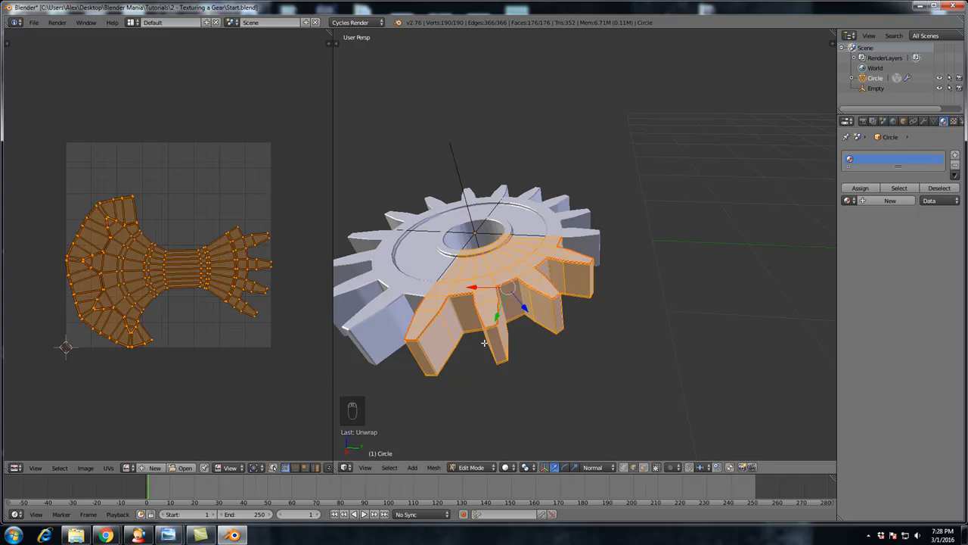
# Step: Clear the selection, switch to wireframe display, and select vertical corner edges on the gear teeth
pyautogui.moveTo(484, 349); pyautogui.dragTo(489, 324, button='middle')
pyautogui.press('a')
pyautogui.rightClick(491, 320)
pyautogui.moveTo(491, 320); pyautogui.dragTo(426, 269, button='middle')
pyautogui.press('z')
pyautogui.keyDown('shift'); pyautogui.rightClick(426, 313); pyautogui.keyUp('shift')
pyautogui.keyDown('alt'); pyautogui.keyDown('shift'); pyautogui.rightClick(508, 280); pyautogui.keyUp('shift'); pyautogui.keyUp('alt')
pyautogui.press('super')
pyautogui.press('super')
pyautogui.hotkey('ctrl', 'z')
pyautogui.hotkey('ctrl', 'z')
pyautogui.rightClick(425, 269)
pyautogui.press('super')
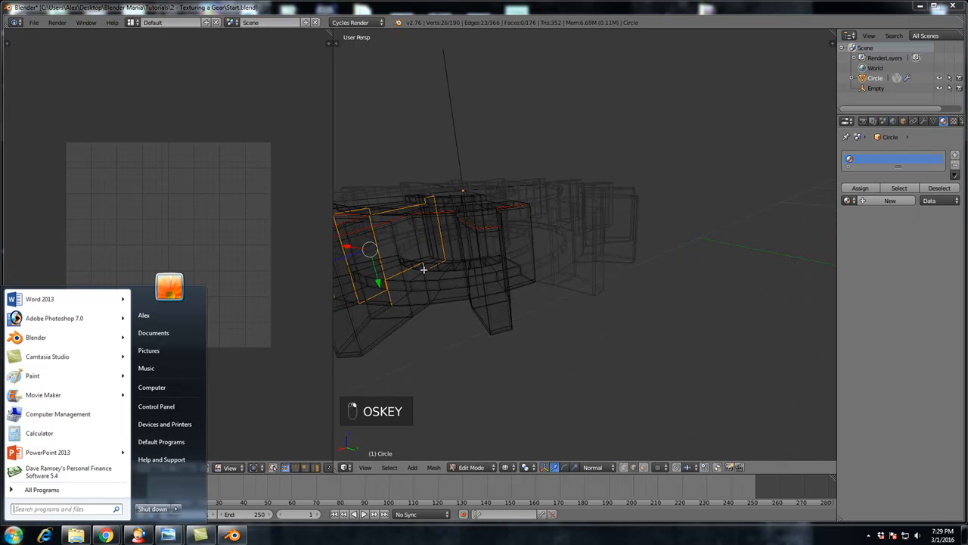
pyautogui.press('super')
pyautogui.hotkey('ctrl', 'z')
pyautogui.hotkey('ctrl', 'z')
# Step: Add the remaining vertical corner edges of the teeth to the selection, mark them as a seam, and clear the selection
pyautogui.moveTo(428, 275); pyautogui.dragTo(568, 231, button='middle')
pyautogui.keyDown('shift'); pyautogui.rightClick(468, 264); pyautogui.keyUp('shift')
pyautogui.scroll(2, 525, 240)
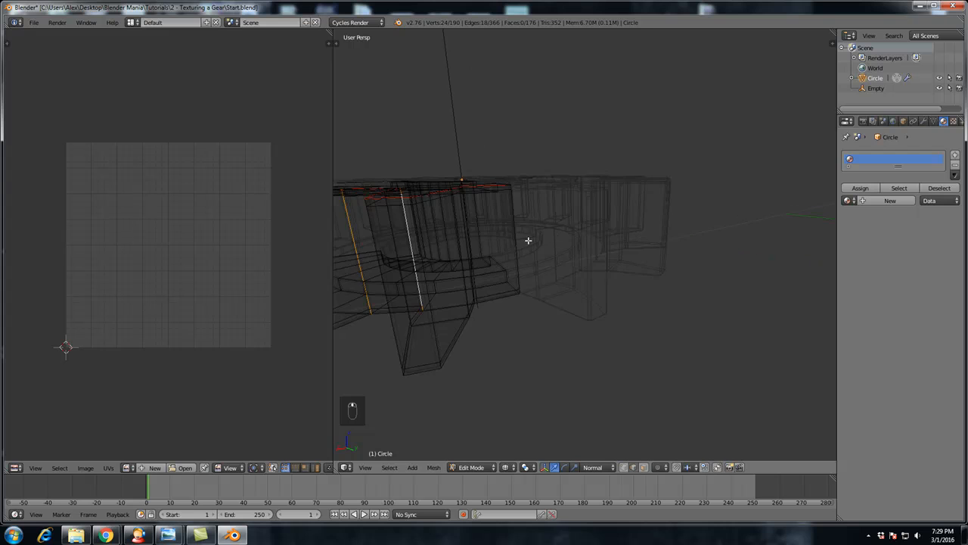
pyautogui.keyDown('alt'); pyautogui.keyDown('shift'); pyautogui.rightClick(503, 236); pyautogui.keyUp('shift'); pyautogui.keyUp('alt')
pyautogui.moveTo(502, 281); pyautogui.dragTo(503, 277, button='middle')
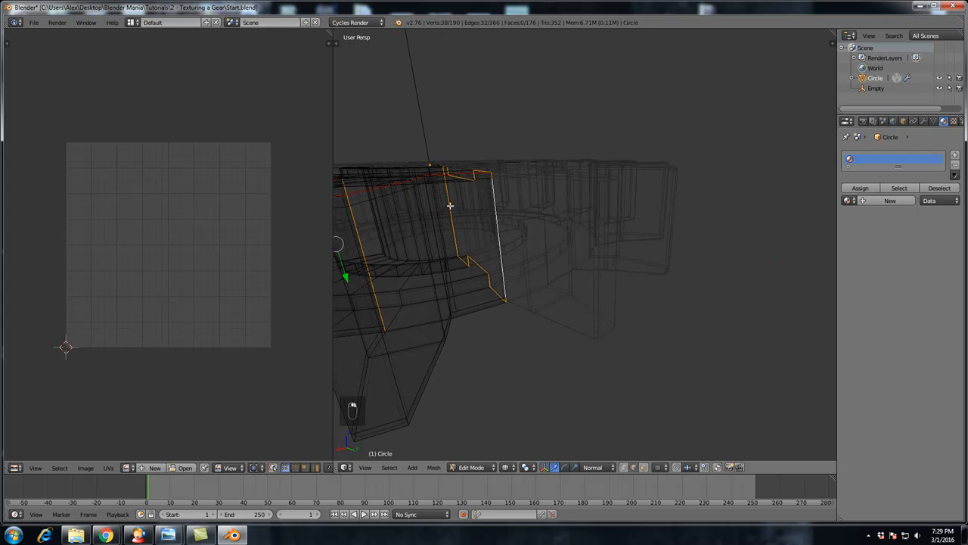
pyautogui.hotkey('ctrl', 'z')
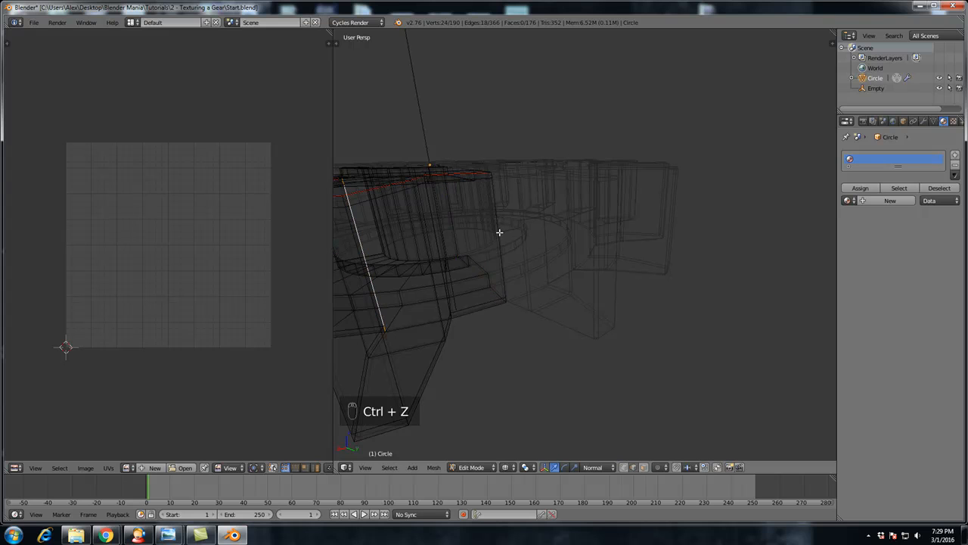
pyautogui.keyDown('shift'); pyautogui.rightClick(499, 231); pyautogui.keyUp('shift')
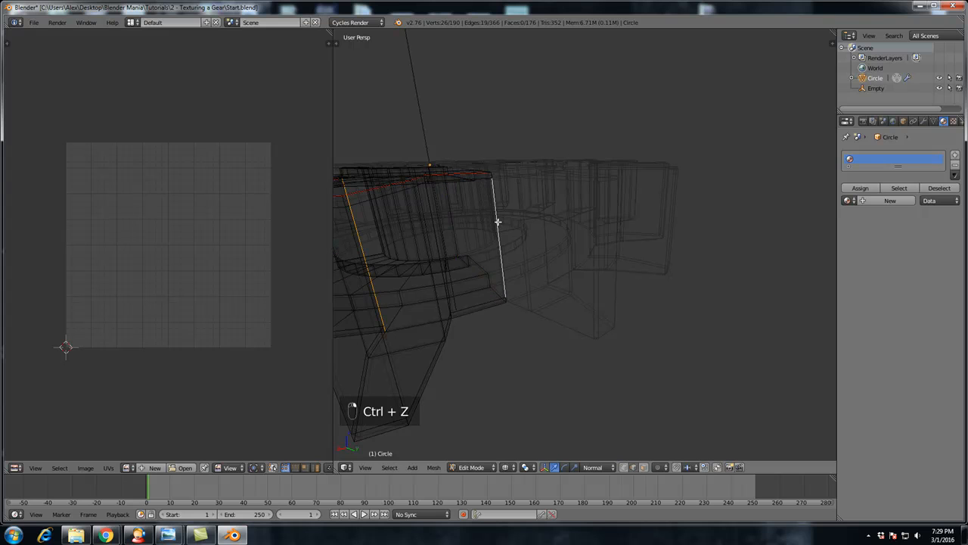
pyautogui.keyDown('shift'); pyautogui.rightClick(491, 175); pyautogui.keyUp('shift')
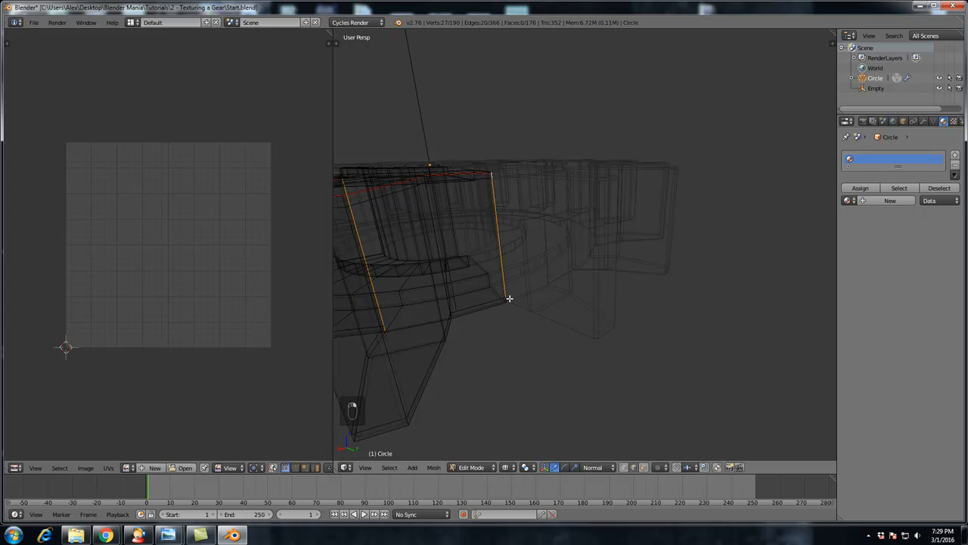
pyautogui.moveTo(428, 312); pyautogui.dragTo(569, 285, button='middle')
pyautogui.keyDown('shift'); pyautogui.rightClick(572, 270); pyautogui.keyUp('shift')
pyautogui.hotkey('ctrl', 'z')
pyautogui.keyDown('shift'); pyautogui.rightClick(572, 228); pyautogui.keyUp('shift')
pyautogui.moveTo(576, 201); pyautogui.dragTo(566, 205, button='middle')
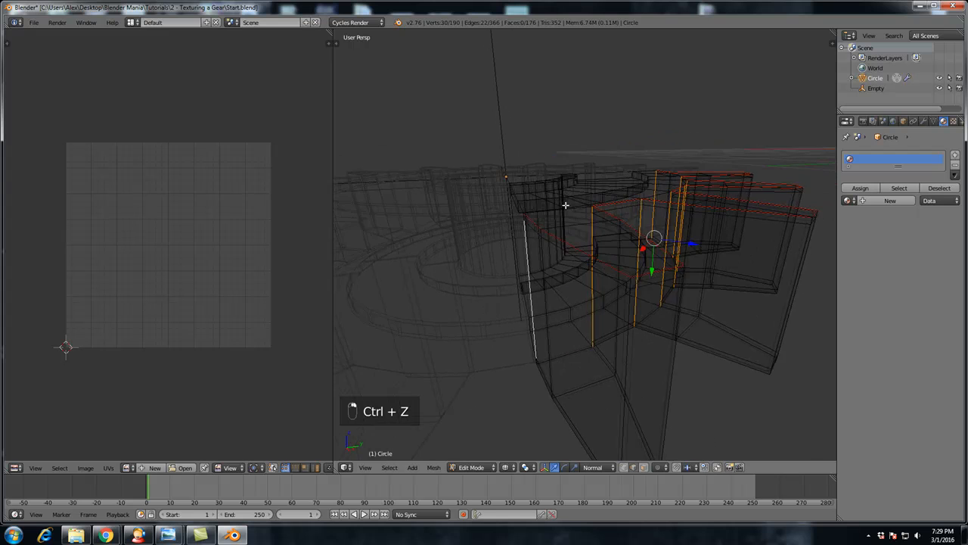
pyautogui.keyDown('shift'); pyautogui.rightClick(523, 219); pyautogui.keyUp('shift')
pyautogui.moveTo(537, 353); pyautogui.dragTo(547, 315, button='middle')
pyautogui.keyDown('shift'); pyautogui.rightClick(545, 319); pyautogui.keyUp('shift')
pyautogui.hotkey('ctrl', 'e')
pyautogui.click(600, 284)
pyautogui.press('a')
# Step: Return to solid display and mark the underside outline edges of the teeth on the editable section as a seam, leaving nothing selected
pyautogui.moveTo(620, 268); pyautogui.dragTo(568, 238, button='middle')
pyautogui.press('z')
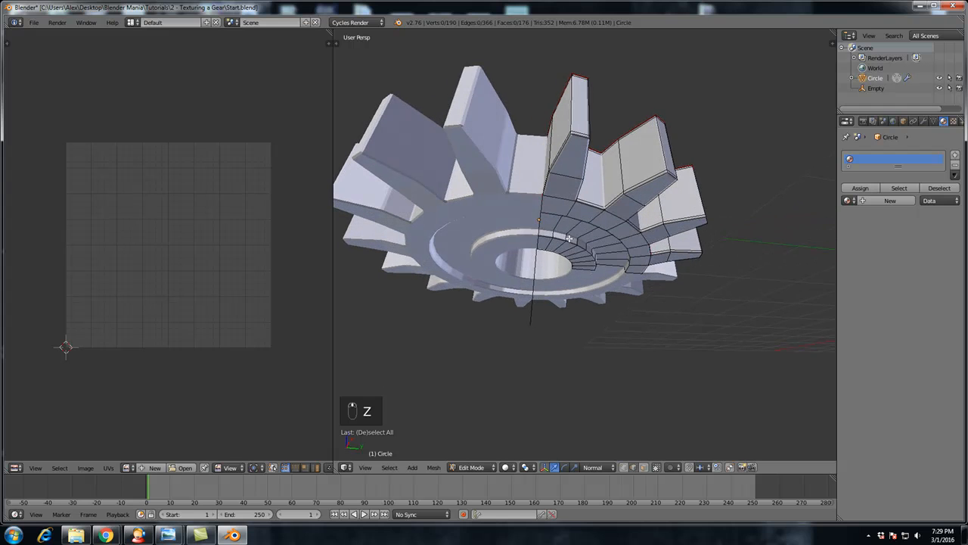
pyautogui.rightClick(554, 190)
pyautogui.keyDown('alt'); pyautogui.keyDown('shift'); pyautogui.rightClick(586, 162); pyautogui.keyUp('shift'); pyautogui.keyUp('alt')
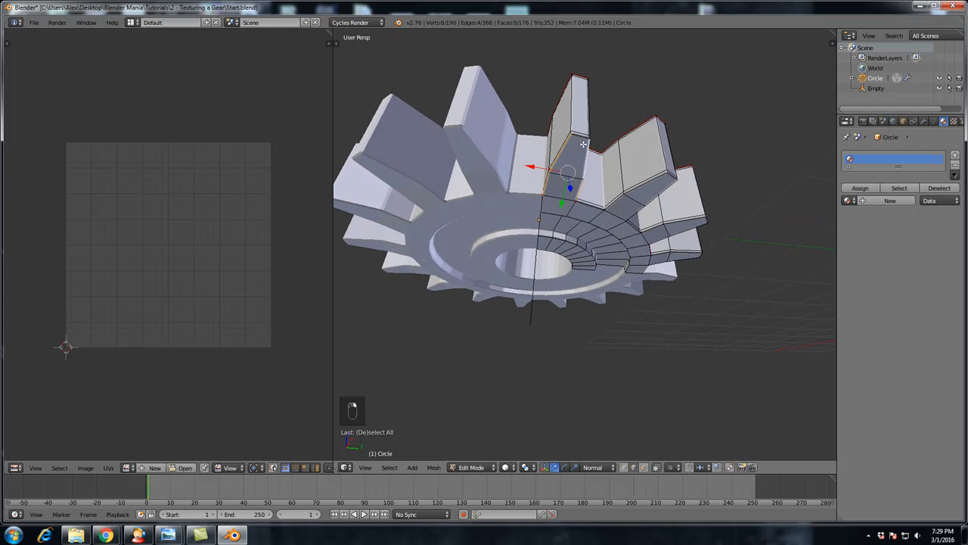
pyautogui.keyDown('shift'); pyautogui.rightClick(581, 138); pyautogui.keyUp('shift')
pyautogui.keyDown('shift'); pyautogui.rightClick(598, 205); pyautogui.keyUp('shift')
pyautogui.keyDown('shift'); pyautogui.rightClick(645, 199); pyautogui.keyUp('shift')
pyautogui.keyDown('shift'); pyautogui.rightClick(658, 194); pyautogui.keyUp('shift')
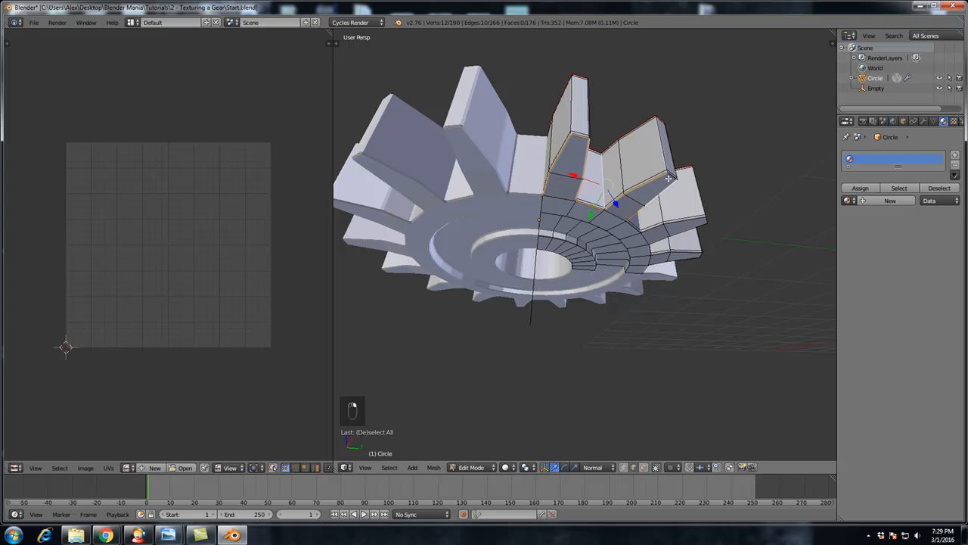
pyautogui.moveTo(670, 177); pyautogui.dragTo(640, 198, button='middle')
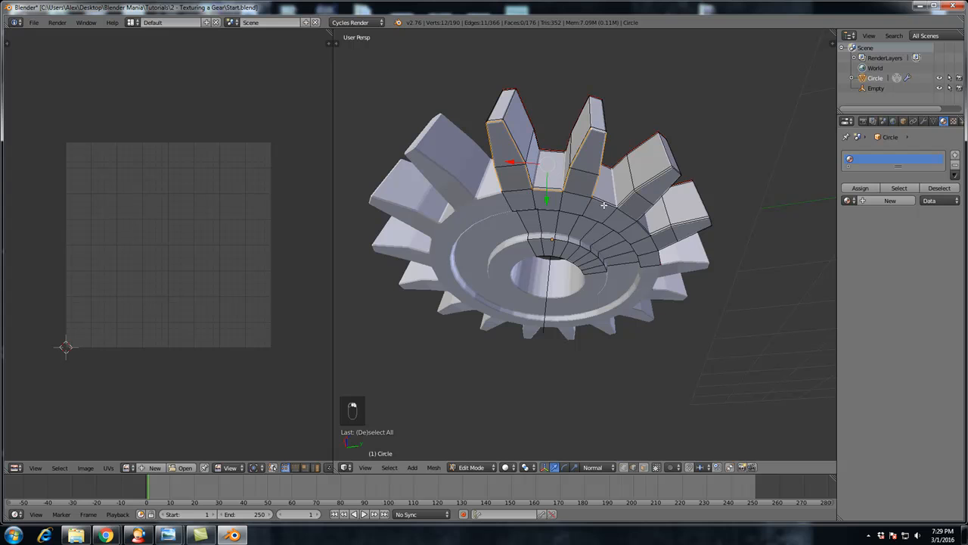
pyautogui.keyDown('shift'); pyautogui.rightClick(632, 201); pyautogui.keyUp('shift')
pyautogui.keyDown('shift'); pyautogui.rightClick(660, 193); pyautogui.keyUp('shift')
pyautogui.moveTo(673, 174); pyautogui.dragTo(628, 201, button='middle')
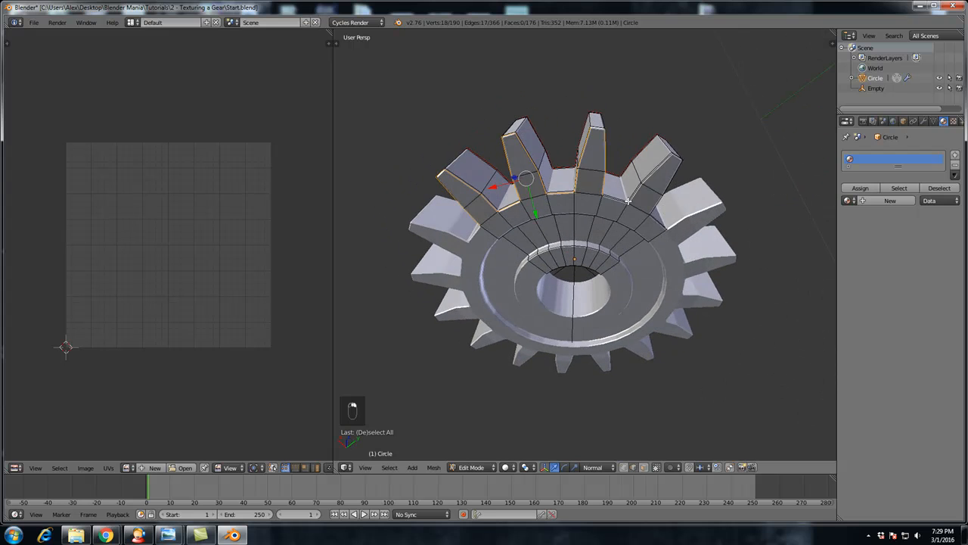
pyautogui.keyDown('shift'); pyautogui.rightClick(610, 199); pyautogui.keyUp('shift')
pyautogui.keyDown('shift'); pyautogui.rightClick(642, 188); pyautogui.keyUp('shift')
pyautogui.keyDown('shift'); pyautogui.rightClick(674, 183); pyautogui.keyUp('shift')
pyautogui.keyDown('shift'); pyautogui.rightClick(677, 160); pyautogui.keyUp('shift')
pyautogui.keyDown('shift'); pyautogui.rightClick(677, 161); pyautogui.keyUp('shift')
pyautogui.hotkey('ctrl', 'e')
pyautogui.click(681, 221)
pyautogui.press('a')
# Step: Select the whole editable gear section and unwrap it with the new seams
pyautogui.moveTo(540, 209); pyautogui.dragTo(598, 271, button='middle')
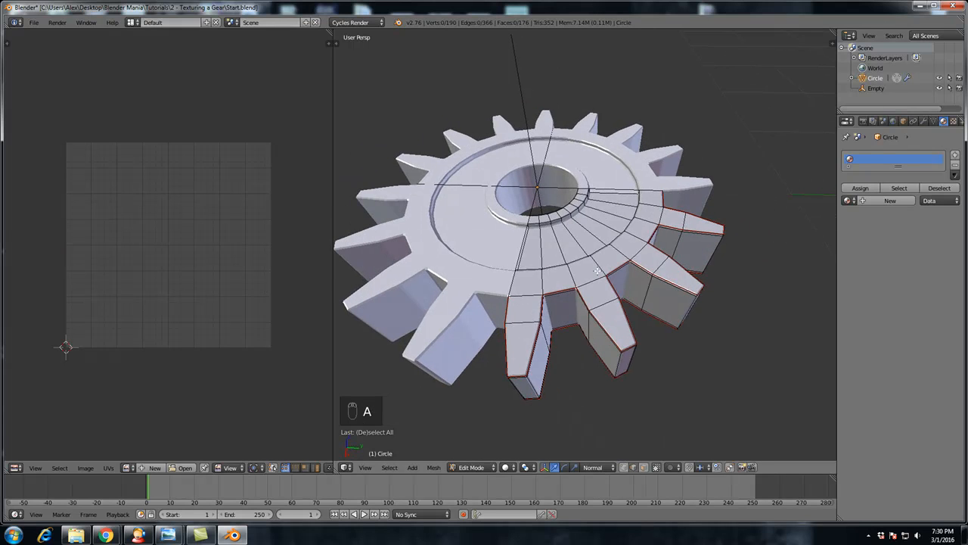
pyautogui.press('a')
pyautogui.press('u')
pyautogui.click(598, 271)
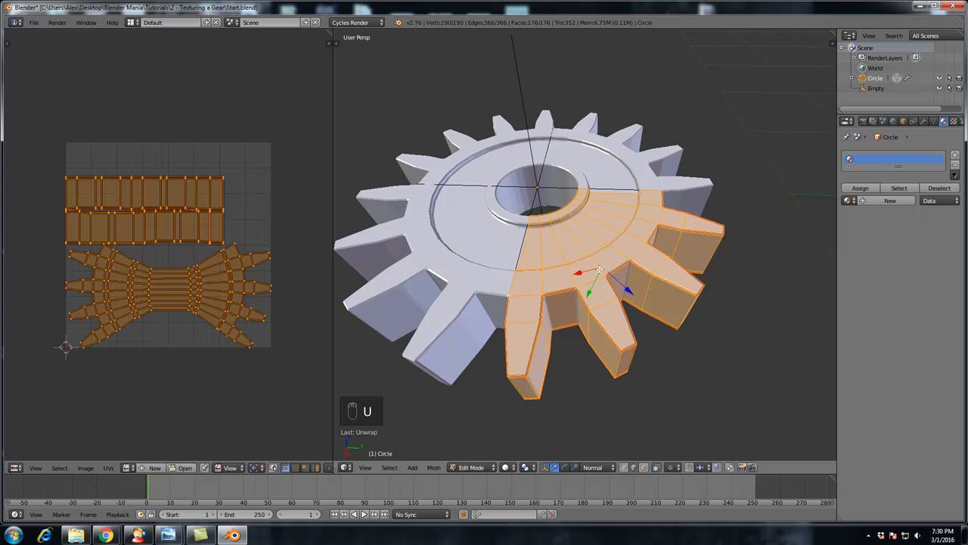
# Step: Return to Object Mode and apply the gear's Array modifier
pyautogui.click(923, 121)
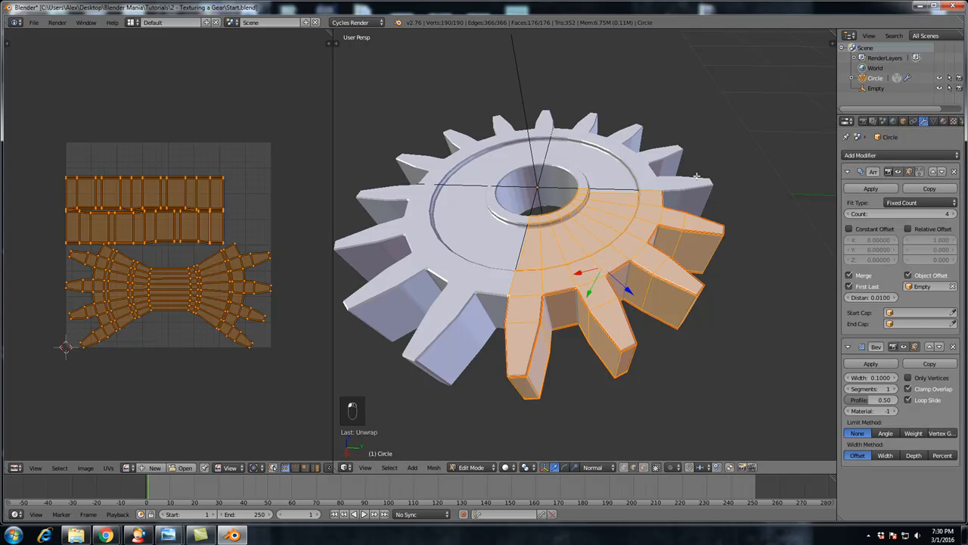
pyautogui.press('Tab')
pyautogui.press('Tab')
pyautogui.press('a')
pyautogui.press('a')
pyautogui.press('a')
pyautogui.moveTo(637, 295)
pyautogui.mouseDown(button='middle')
pyautogui.moveTo(649, 273)
pyautogui.moveTo(668, 281)
pyautogui.moveTo(600, 280)
pyautogui.moveTo(652, 279)
pyautogui.mouseUp(button='middle')
pyautogui.press('z')
pyautogui.press('z')
pyautogui.press('Tab')
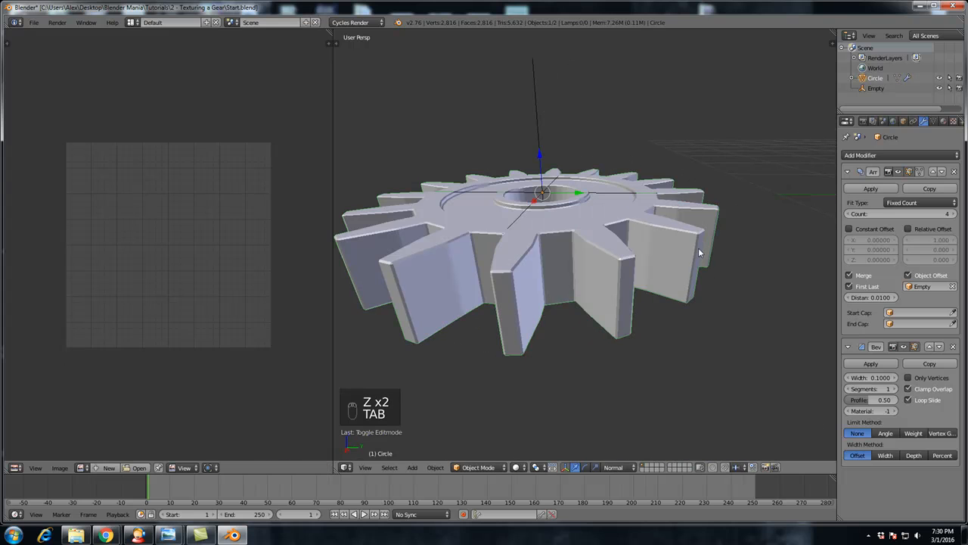
pyautogui.click(870, 189)
# Step: Enter Edit Mode, select the complete gear mesh, and unwrap it
pyautogui.press('Tab')
pyautogui.moveTo(519, 225); pyautogui.dragTo(543, 236, button='middle')
pyautogui.press('a')
pyautogui.press('a')
pyautogui.press('a')
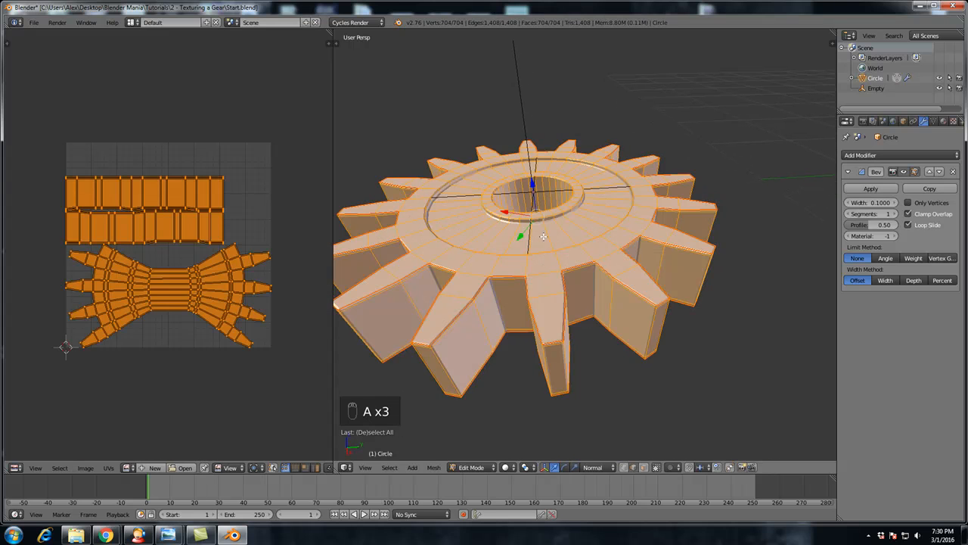
pyautogui.press('u')
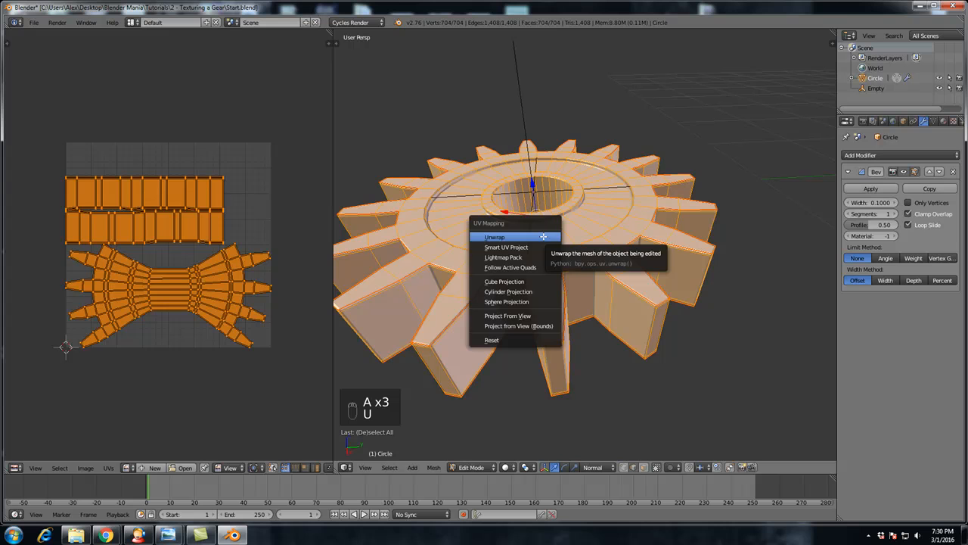
pyautogui.click(543, 237)
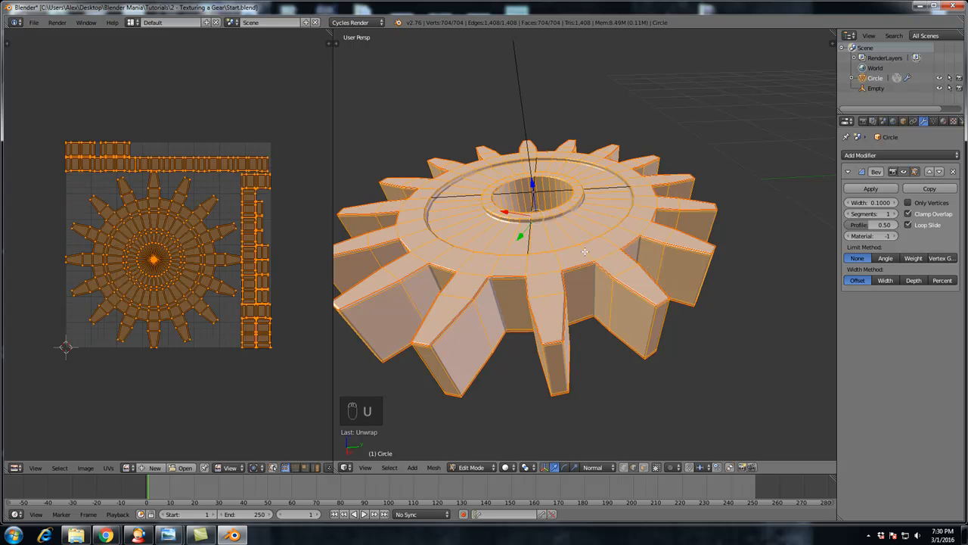
# Step: Clear the selection and mark the upper and lower edge loops of the center hole as seams
pyautogui.scroll(-3, 585, 252)
pyautogui.moveTo(595, 257); pyautogui.dragTo(605, 182, button='middle')
pyautogui.scroll(3, 603, 213)
pyautogui.press('a')
pyautogui.moveTo(620, 231); pyautogui.dragTo(595, 307, button='middle')
pyautogui.press('a')
pyautogui.press('a')
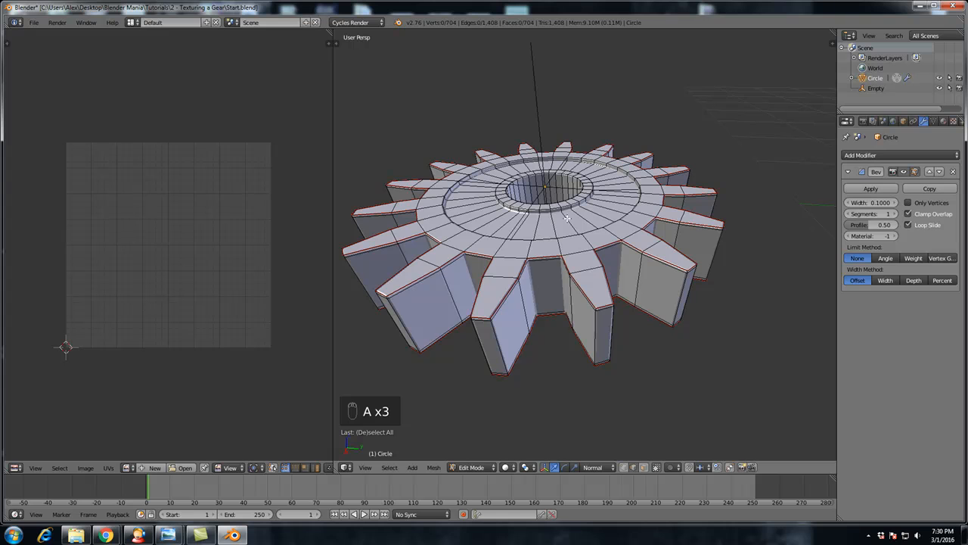
pyautogui.moveTo(557, 184); pyautogui.dragTo(565, 217, button='middle')
pyautogui.scroll(3, 552, 182)
pyautogui.scroll(2, 559, 189)
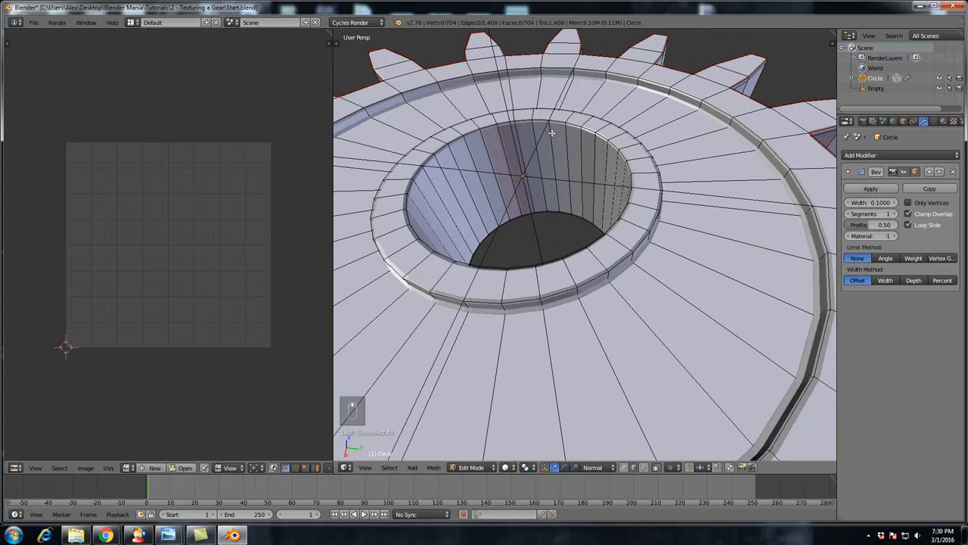
pyautogui.keyDown('alt'); pyautogui.rightClick(540, 121); pyautogui.keyUp('alt')
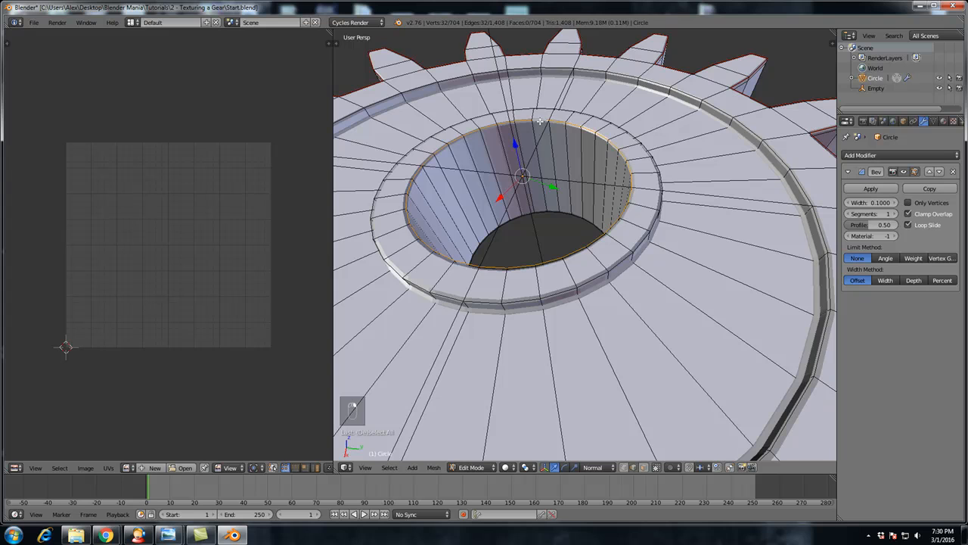
pyautogui.keyDown('alt'); pyautogui.keyDown('shift'); pyautogui.rightClick(553, 212); pyautogui.keyUp('shift'); pyautogui.keyUp('alt')
pyautogui.moveTo(603, 220); pyautogui.dragTo(605, 227, button='middle')
pyautogui.hotkey('ctrl', 'e')
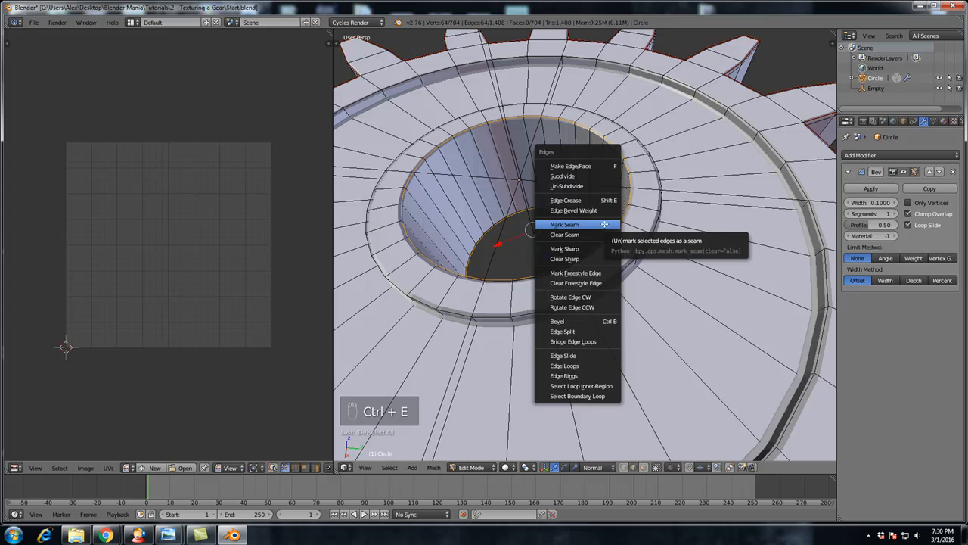
pyautogui.click(604, 224)
# Step: Select the entire gear and unwrap it again using the center hole seams
pyautogui.scroll(-5, 621, 208)
pyautogui.press('a')
pyautogui.press('a')
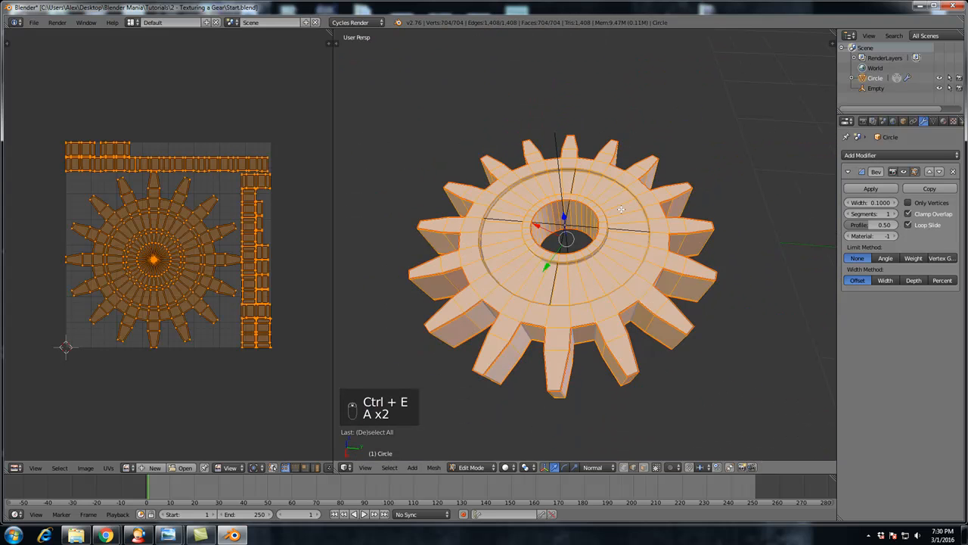
pyautogui.press('u')
pyautogui.click(621, 208)
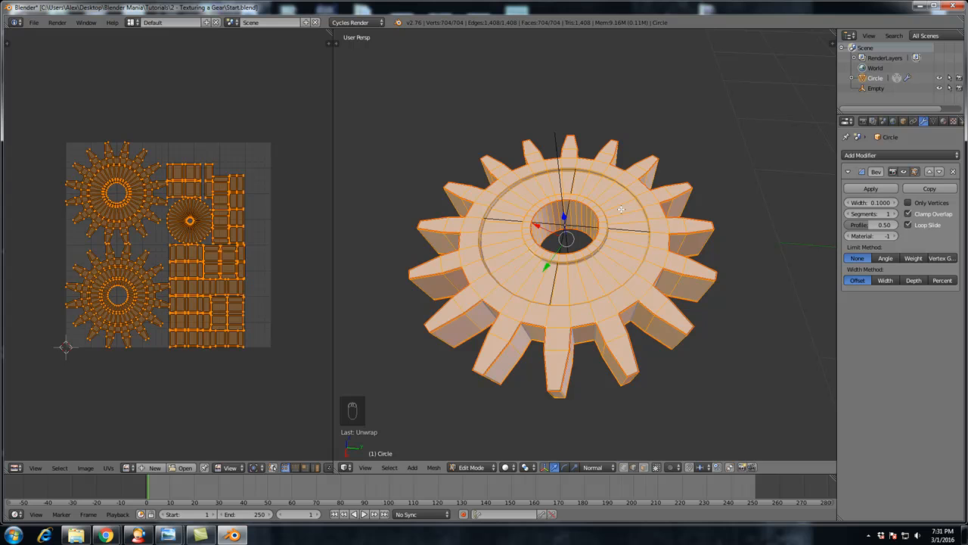
# Step: Return to Object Mode and create a new material for the gear
pyautogui.press('Tab')
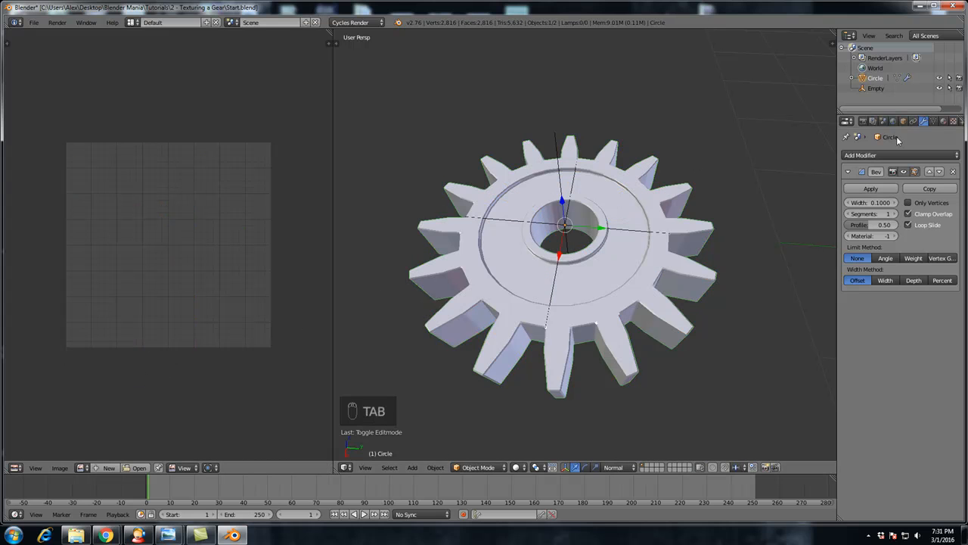
pyautogui.click(942, 122)
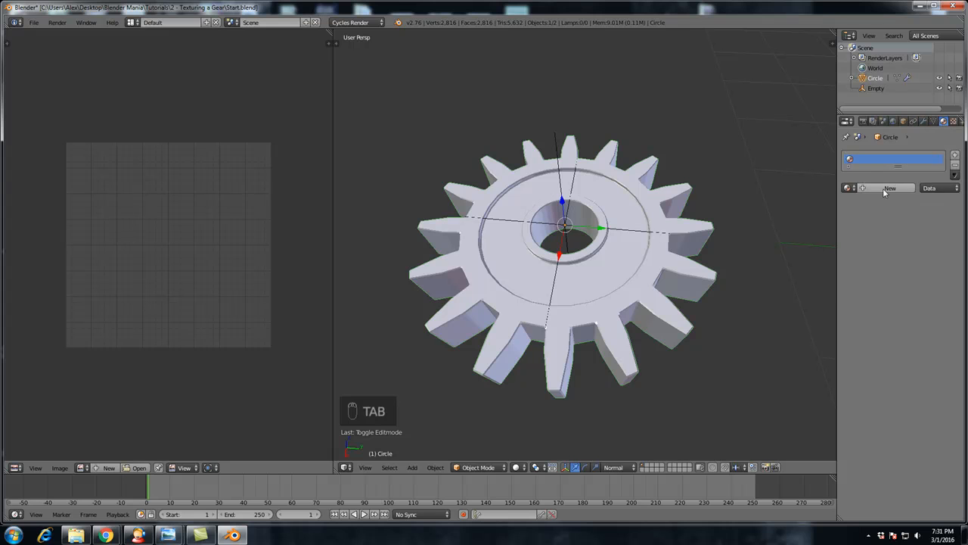
pyautogui.click(884, 189)
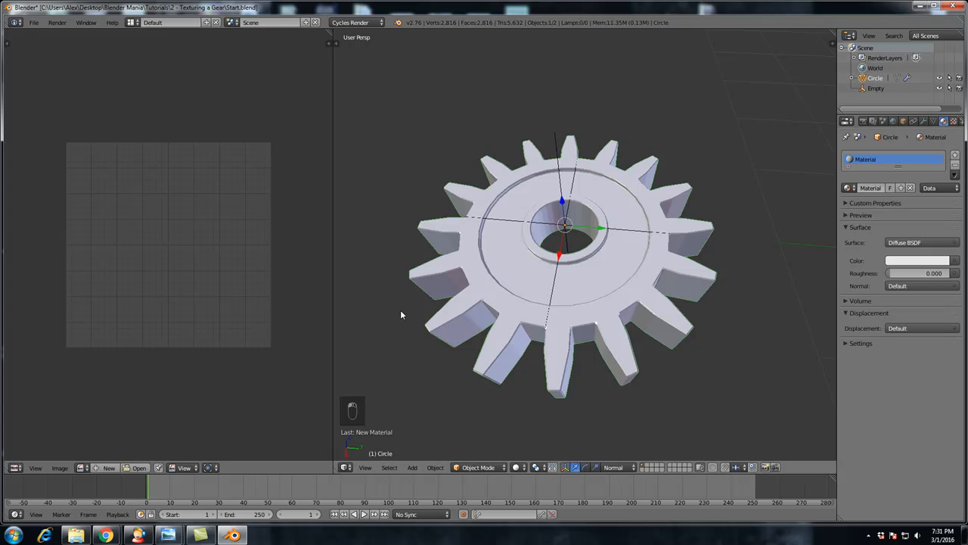
# Step: Change the UV/Image Editor area to the Node Editor and bring the Diffuse BSDF node into view
pyautogui.click(15, 467)
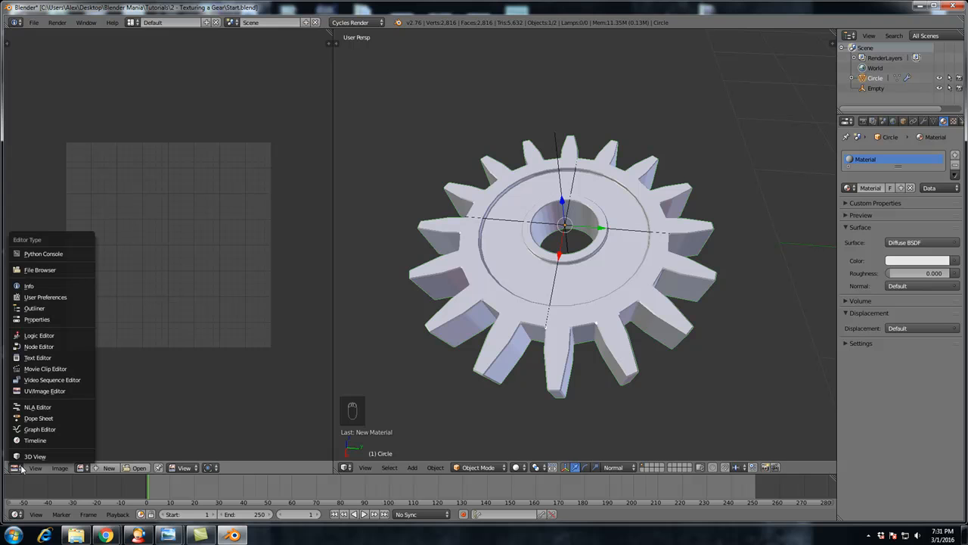
pyautogui.click(73, 347)
pyautogui.scroll(2, 134, 268)
pyautogui.scroll(1, 133, 273)
pyautogui.moveTo(69, 284); pyautogui.dragTo(131, 257, button='middle')
pyautogui.scroll(-1, 177, 250)
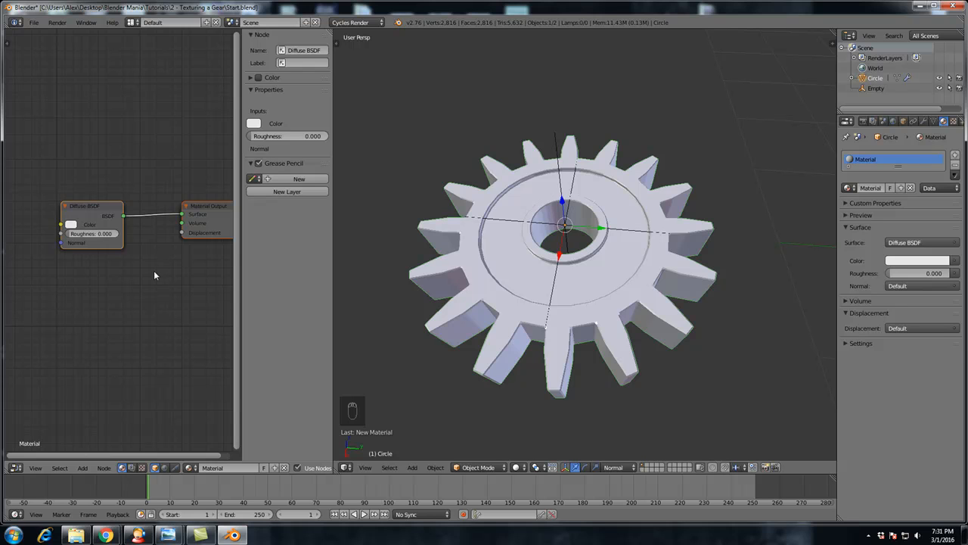
pyautogui.click(15, 468)
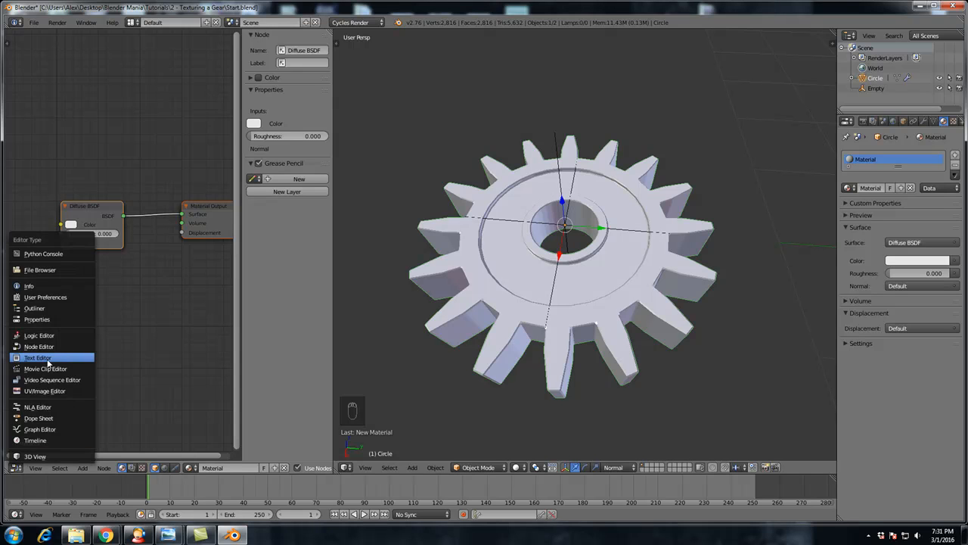
pyautogui.moveTo(130, 272); pyautogui.dragTo(193, 275, button='middle')
# Step: Add an Image Texture node before the Diffuse BSDF node and load MetalBare0182_2_S.jpg into it
pyautogui.hotkey('shift', 'a')
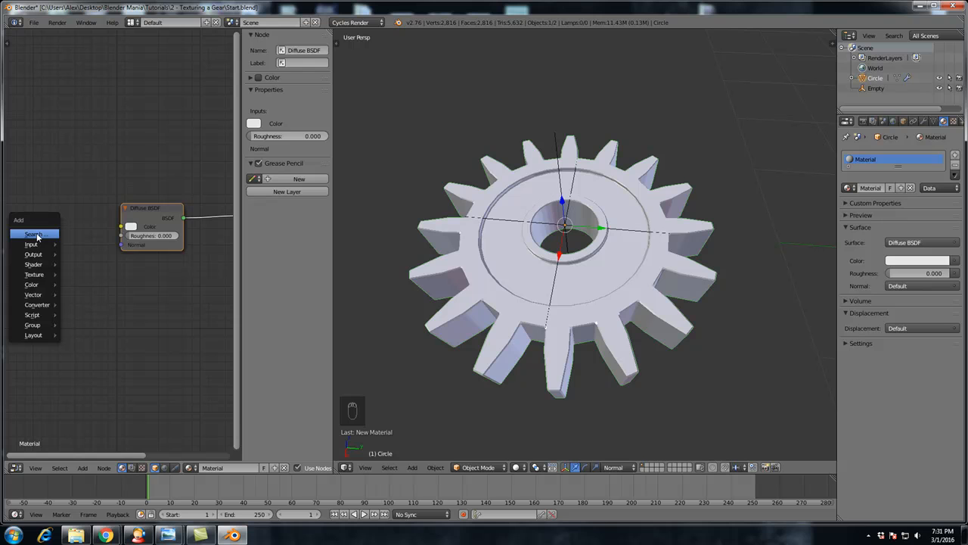
pyautogui.moveTo(38, 279)
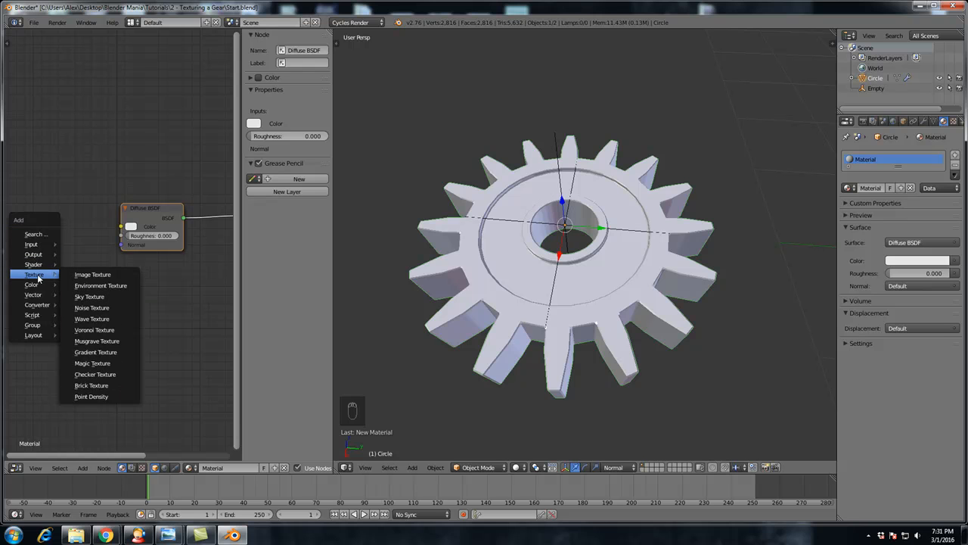
pyautogui.click(91, 274)
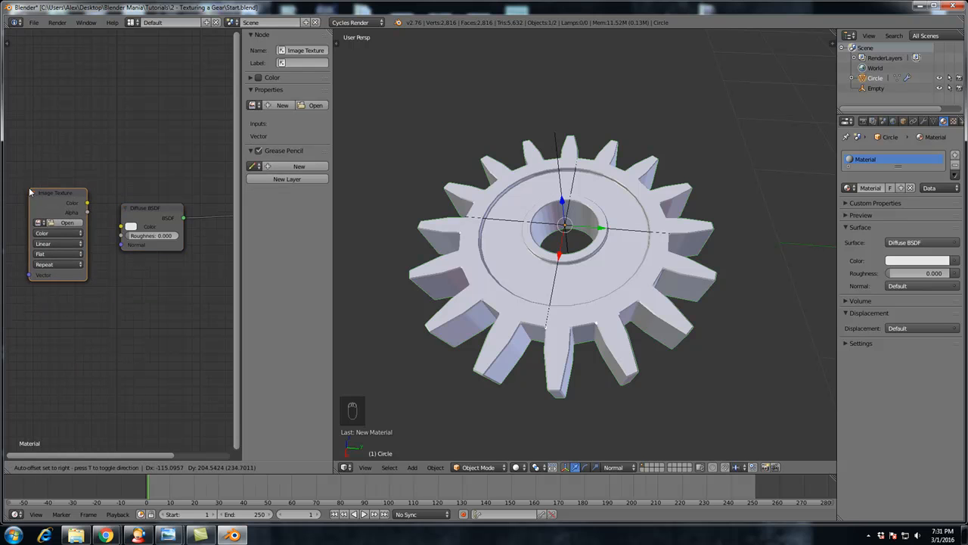
pyautogui.click(30, 192)
pyautogui.click(68, 222)
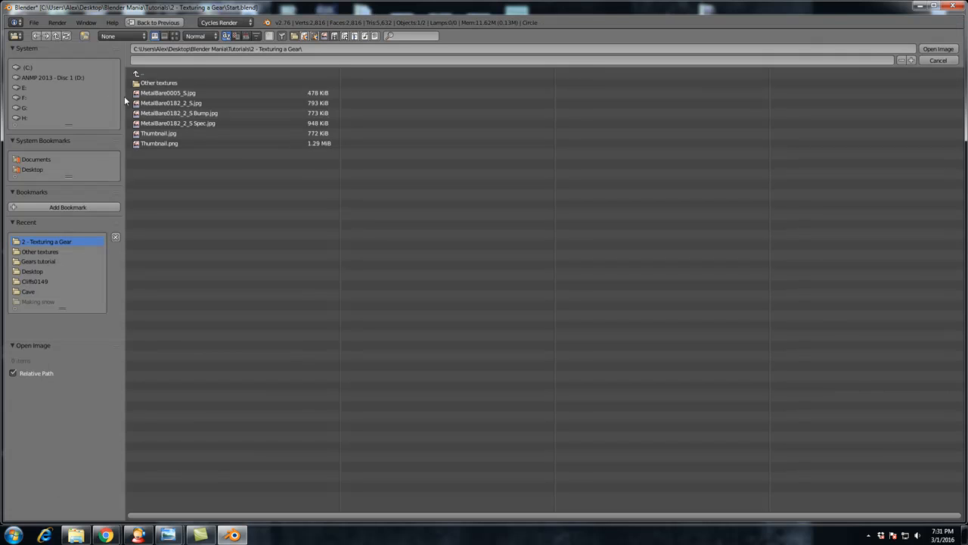
pyautogui.doubleClick(182, 106)
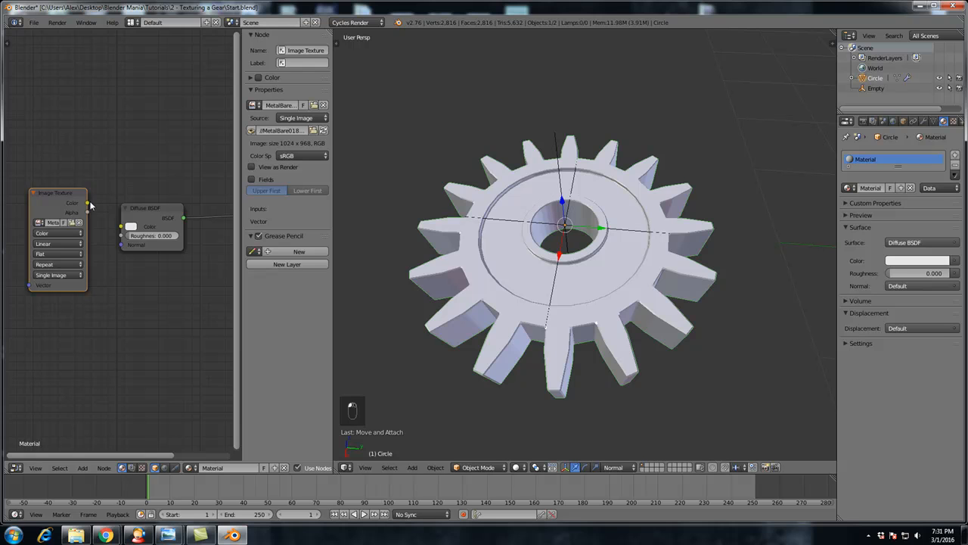
# Step: Link the Image Texture node's Color output to the Diffuse BSDF color input and preview the gear in Rendered shading
pyautogui.moveTo(88, 204); pyautogui.dragTo(121, 227)
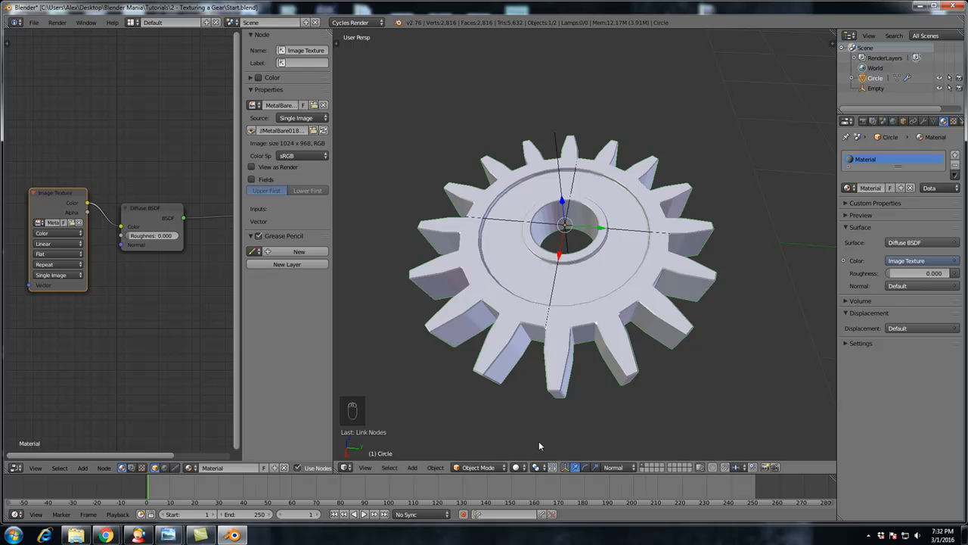
pyautogui.click(520, 468)
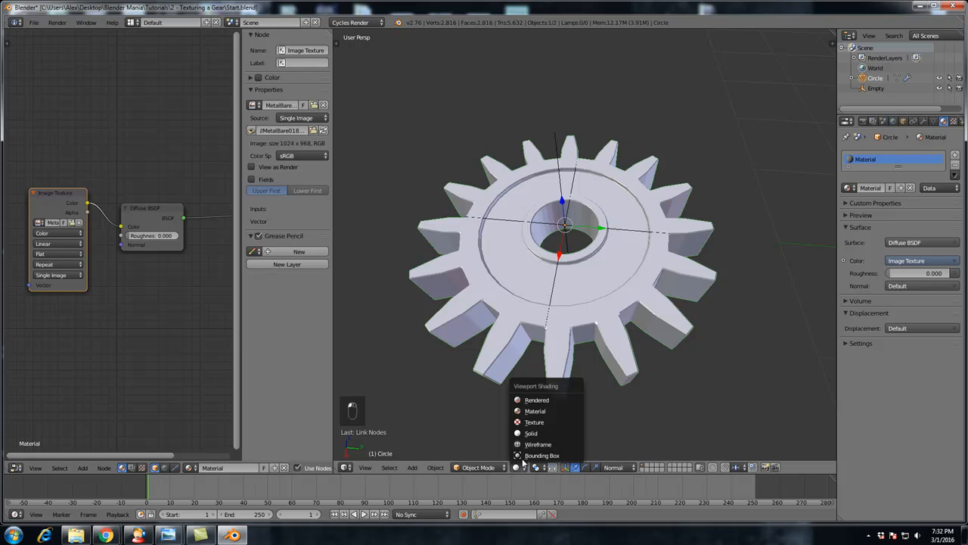
pyautogui.click(540, 400)
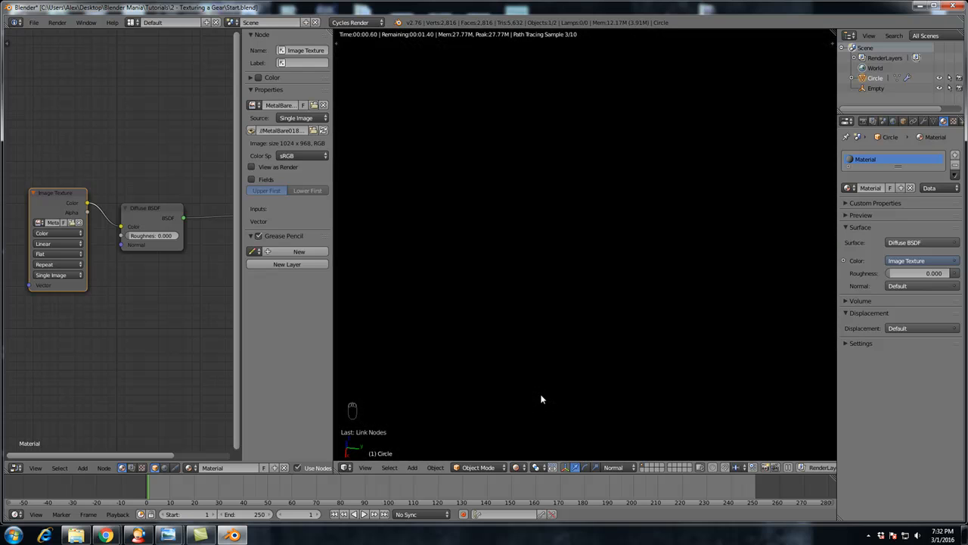
# Step: Return the viewport to Solid shading, deselect everything, and add a Sun lamp positioned above the gear
pyautogui.press('z')
pyautogui.scroll(-8, 571, 279)
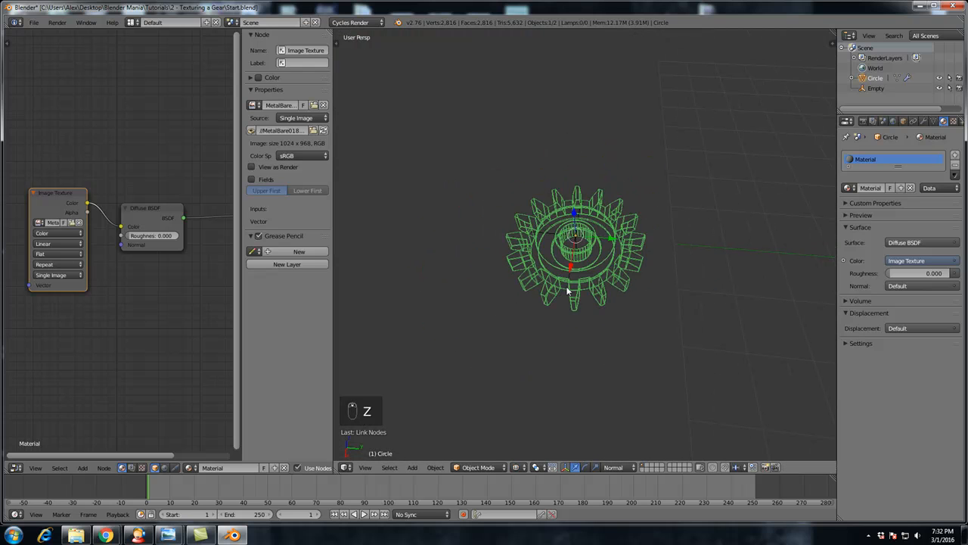
pyautogui.press('z')
pyautogui.press('a')
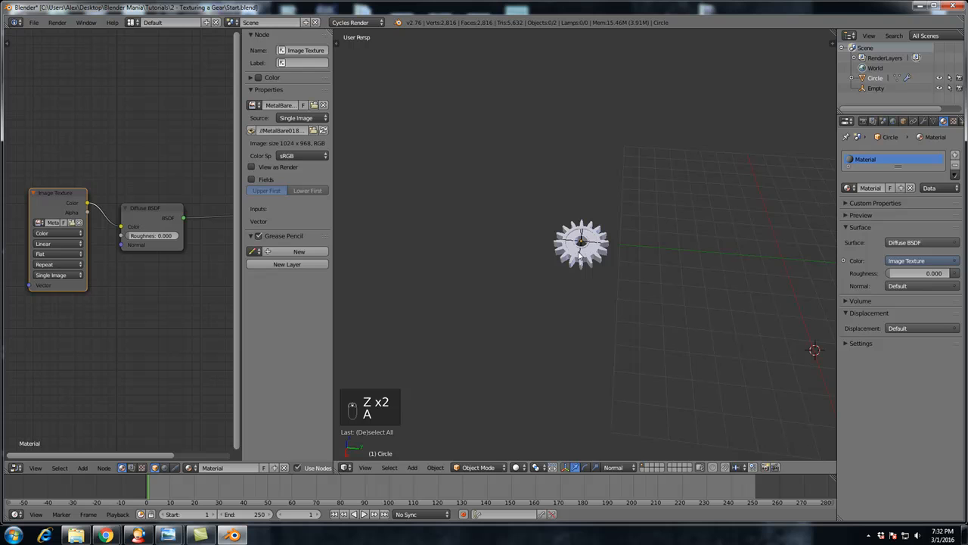
pyautogui.hotkey('shift', 'a')
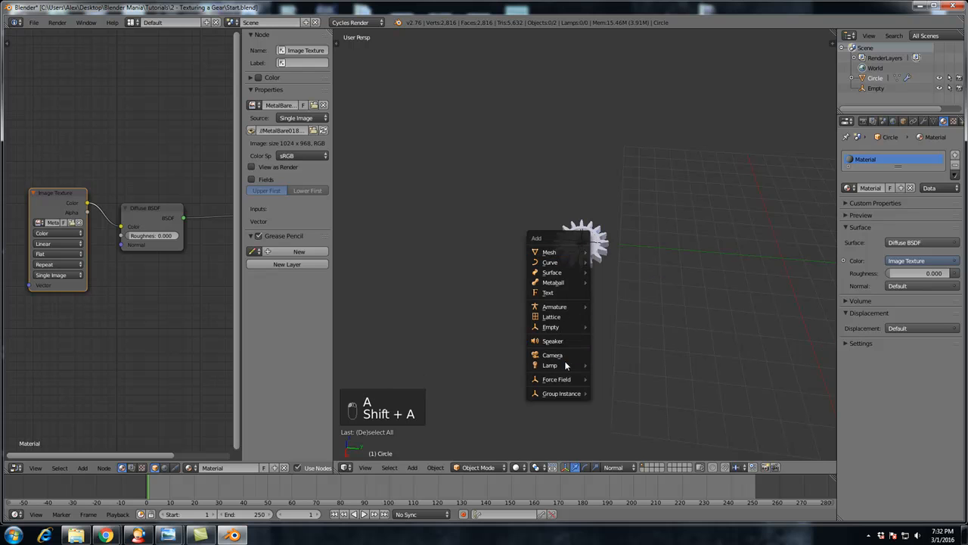
pyautogui.moveTo(567, 366)
pyautogui.click(609, 377)
pyautogui.press('g')
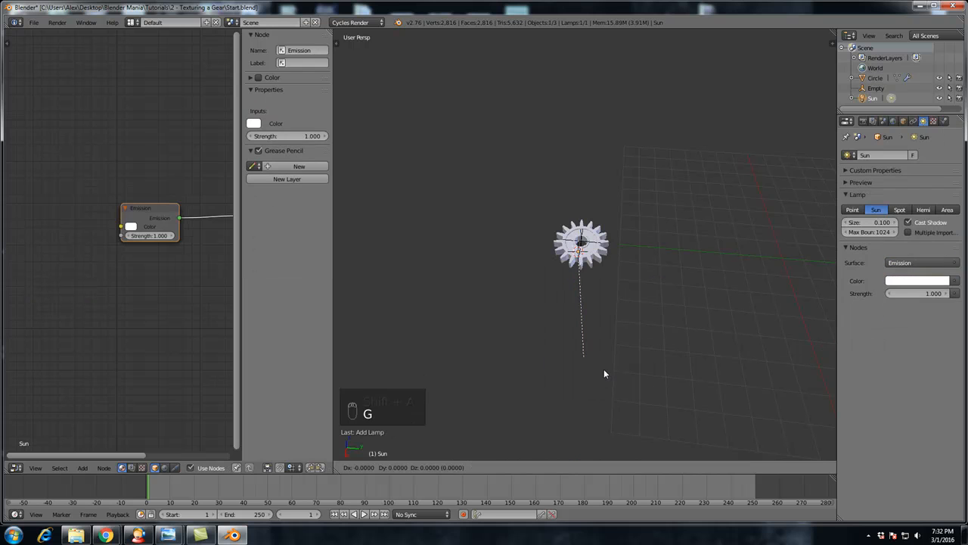
pyautogui.click(609, 200)
# Step: Switch the viewport to Rendered shading and examine the metal texture on the lit gear
pyautogui.scroll(4, 595, 286)
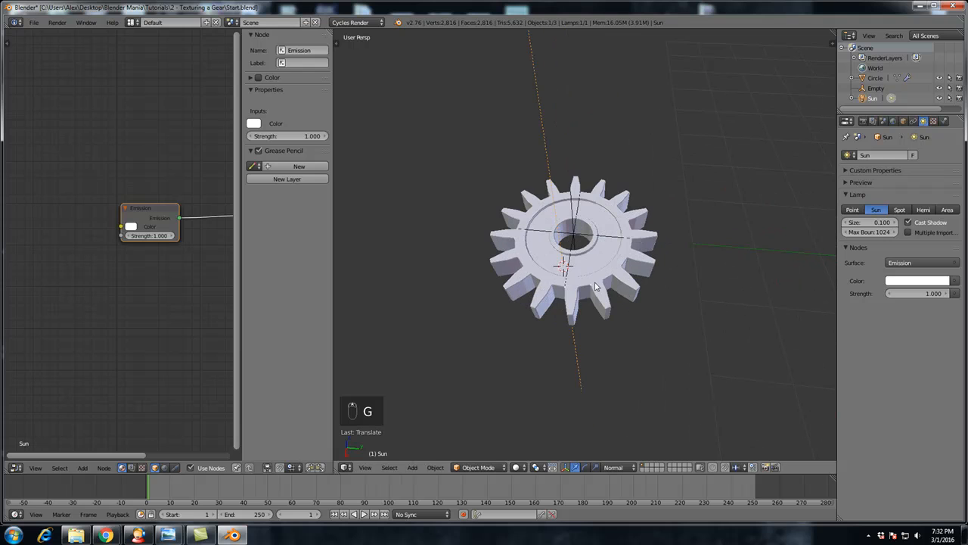
pyautogui.click(518, 467)
pyautogui.click(533, 405)
pyautogui.scroll(5, 578, 271)
pyautogui.scroll(-2, 468, 317)
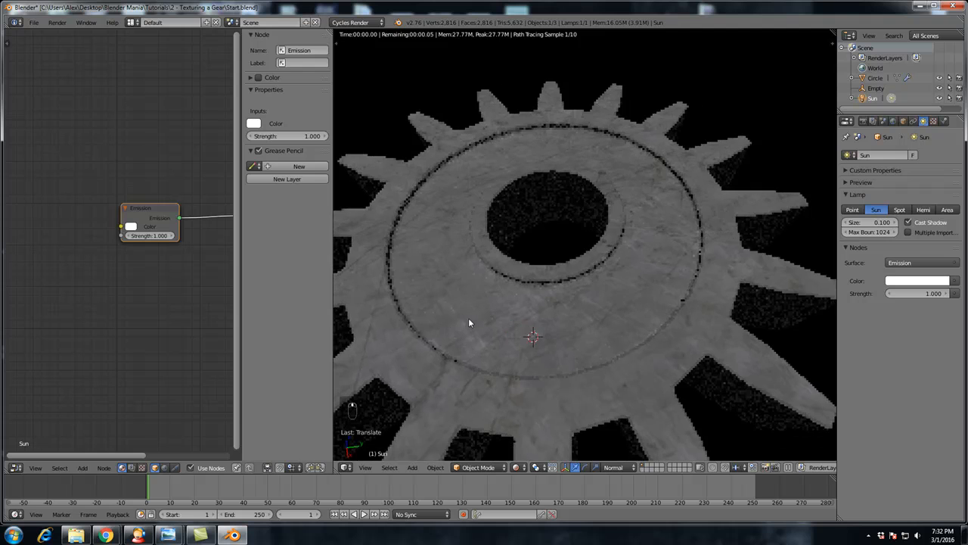
pyautogui.scroll(-4, 468, 318)
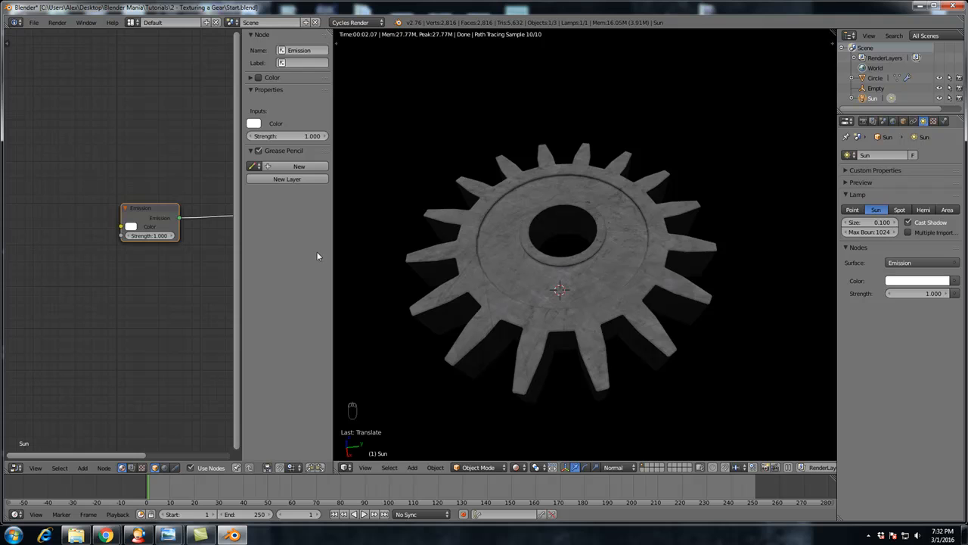
# Step: Select the gear, move its Diffuse BSDF node closer to the Material Output, and add a Glossy BSDF node below the Diffuse BSDF
pyautogui.moveTo(187, 269); pyautogui.dragTo(172, 228, button='middle')
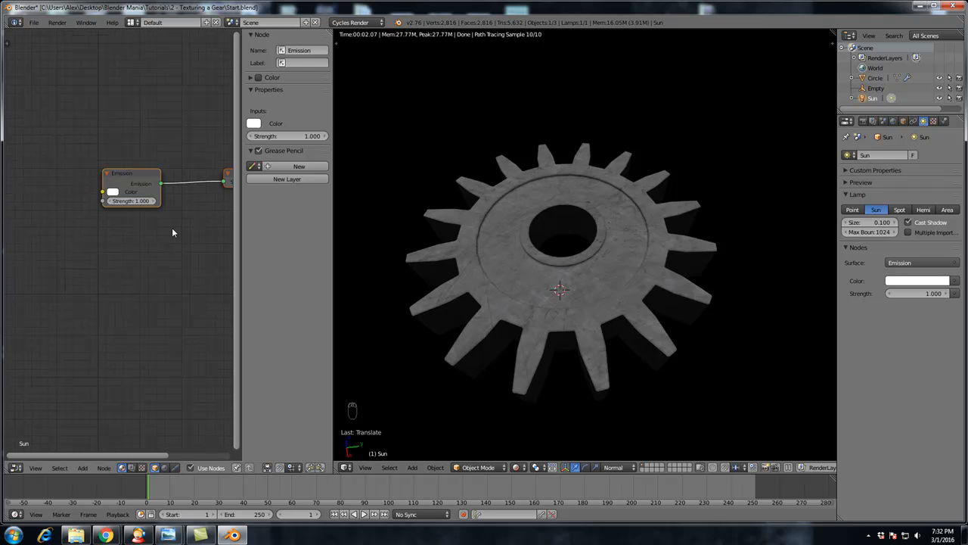
pyautogui.rightClick(565, 273)
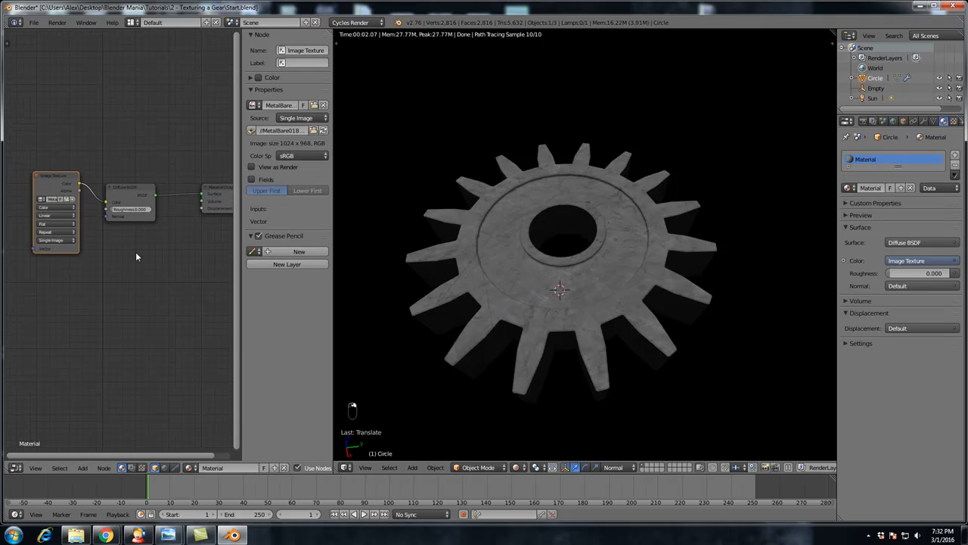
pyautogui.moveTo(60, 250); pyautogui.dragTo(92, 235, button='middle')
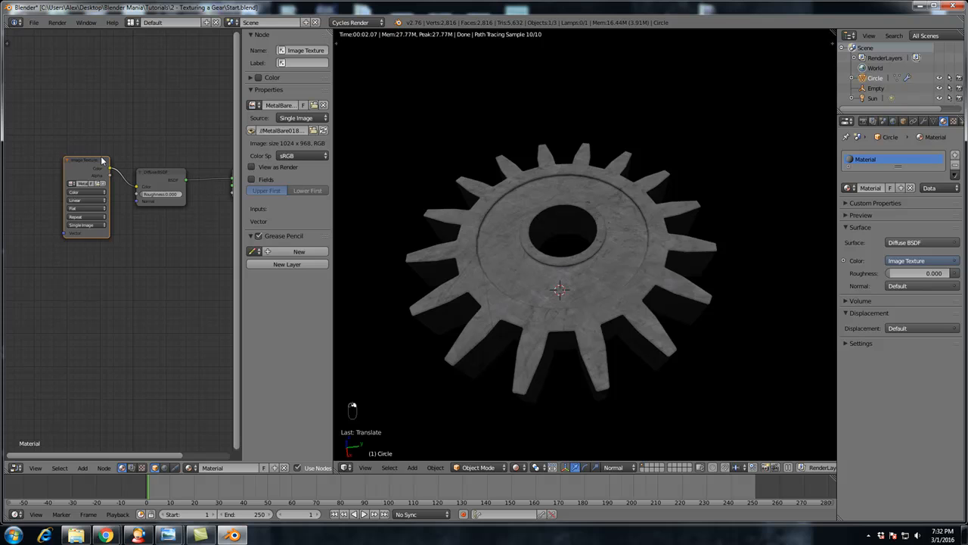
pyautogui.moveTo(163, 198); pyautogui.dragTo(114, 179, button='middle')
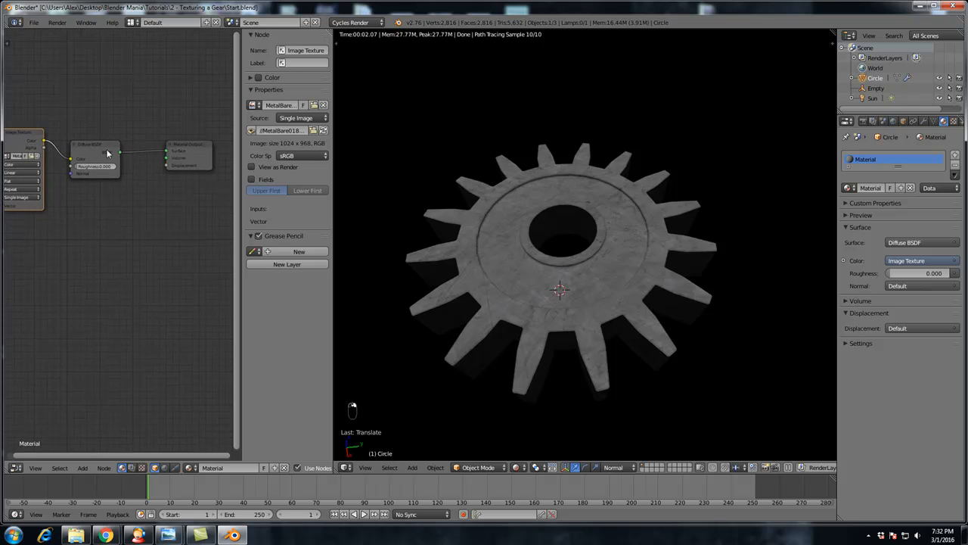
pyautogui.click(107, 147)
pyautogui.moveTo(108, 148); pyautogui.dragTo(128, 142)
pyautogui.hotkey('shift', 'a')
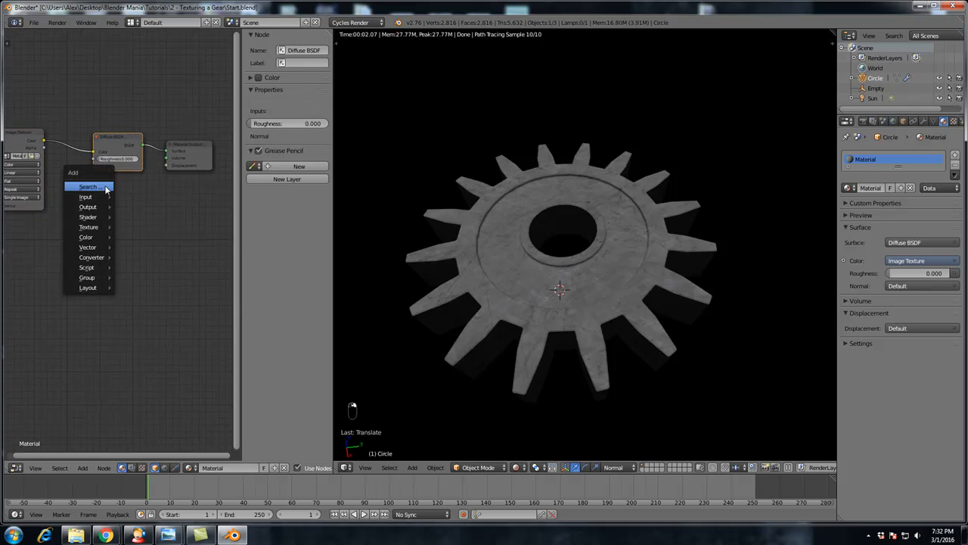
pyautogui.moveTo(97, 218)
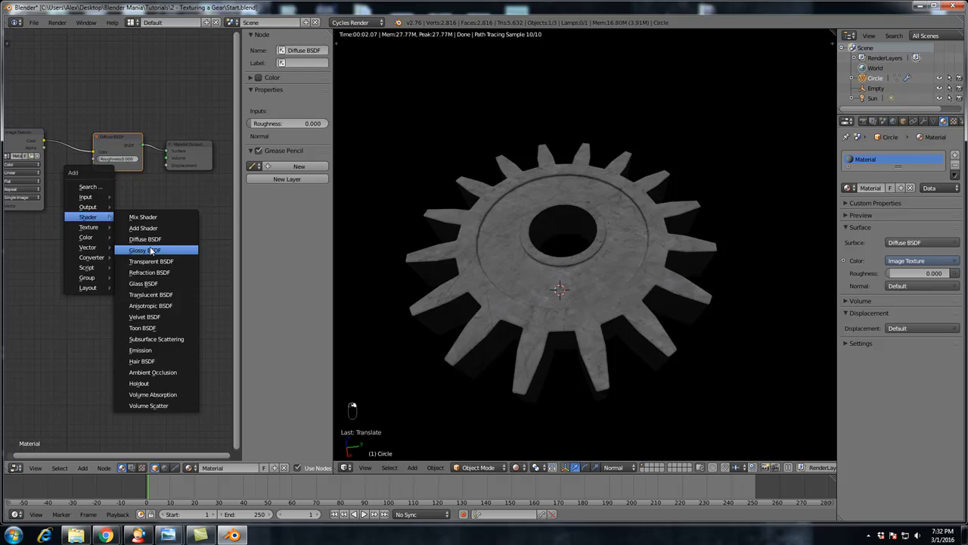
pyautogui.click(150, 255)
pyautogui.click(95, 186)
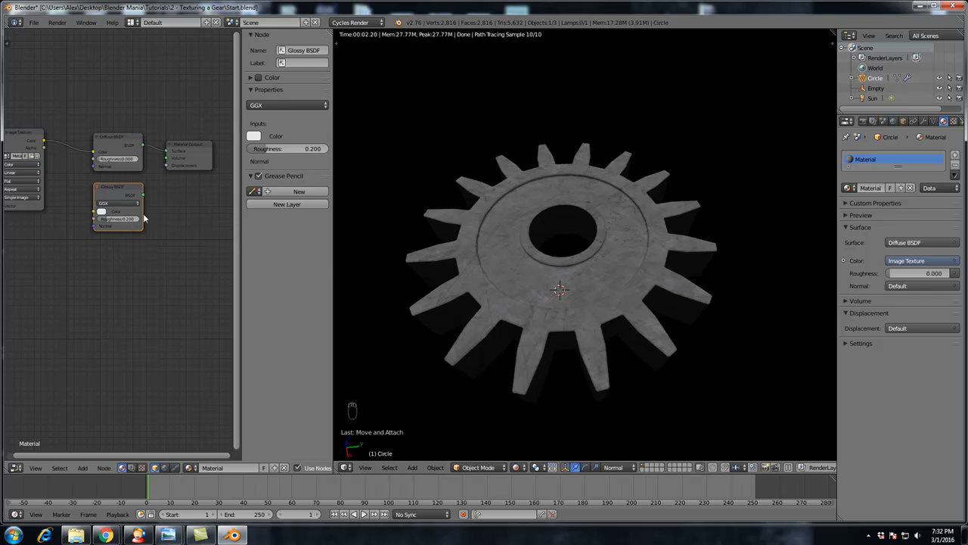
# Step: Hide the node properties sidebar, add a Mix Shader node beside the Glossy BSDF, and move the Material Output farther away
pyautogui.moveTo(182, 207); pyautogui.dragTo(168, 202, button='middle')
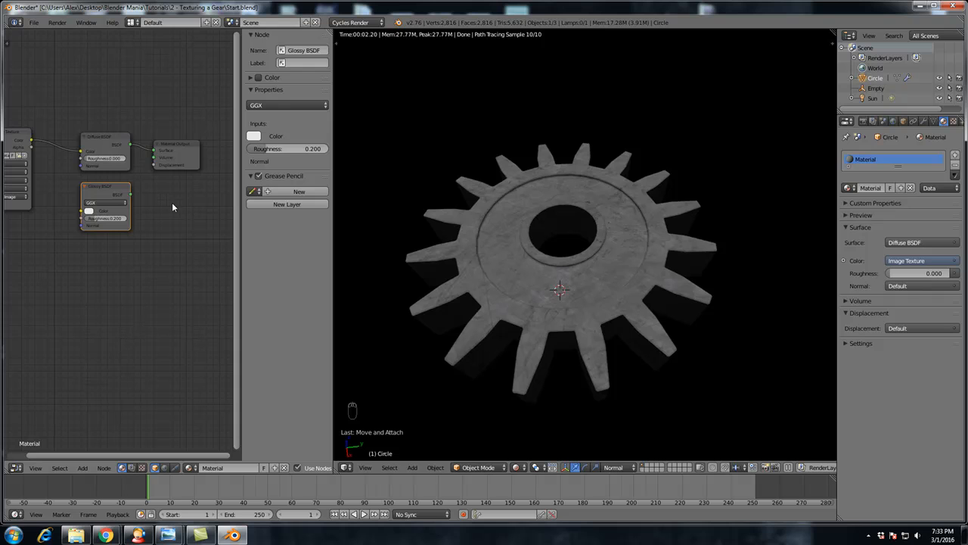
pyautogui.press('n')
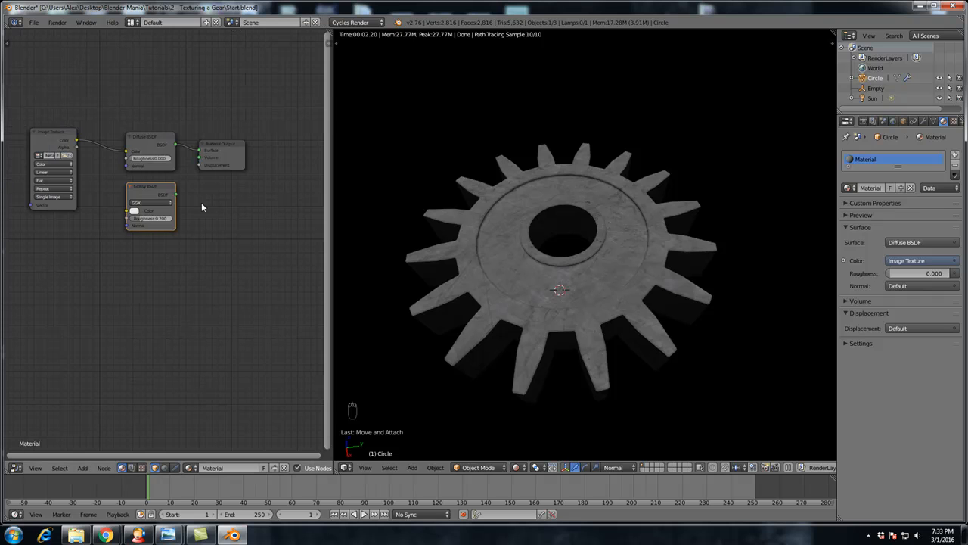
pyautogui.hotkey('shift', 'a')
pyautogui.moveTo(224, 203)
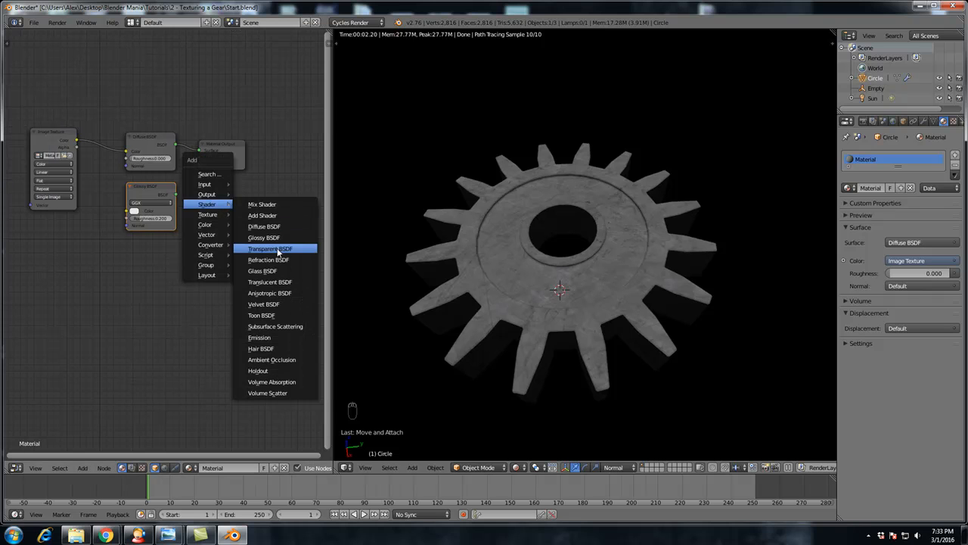
pyautogui.click(271, 205)
pyautogui.click(216, 198)
pyautogui.moveTo(227, 148); pyautogui.dragTo(302, 142)
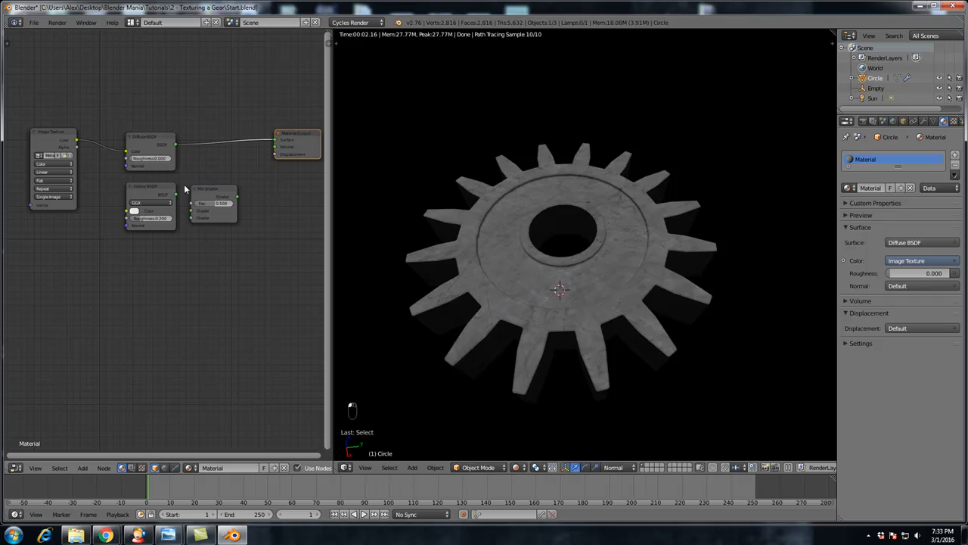
# Step: Link the Diffuse BSDF and Glossy BSDF into the Mix Shader, connect it to the Material Output's Surface, and place it between them
pyautogui.moveTo(177, 195); pyautogui.dragTo(191, 218)
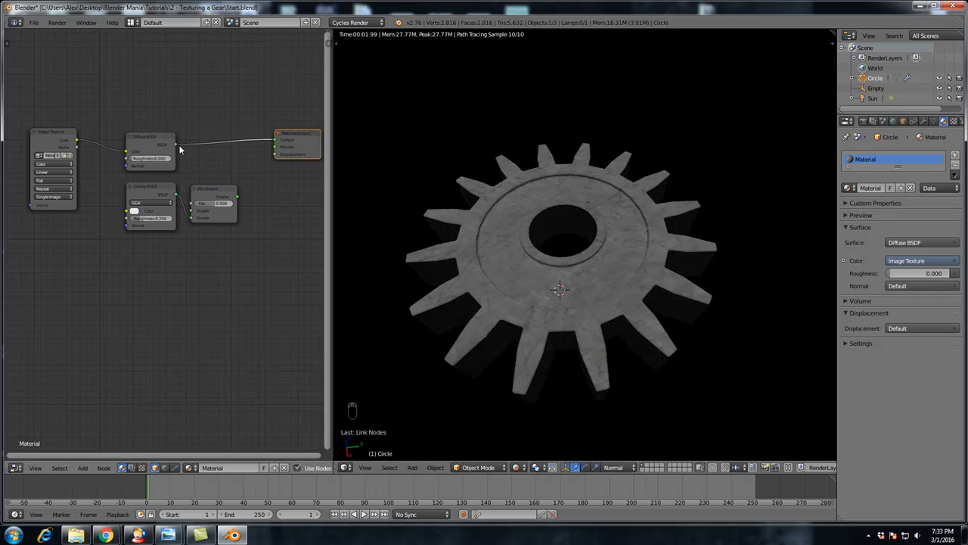
pyautogui.moveTo(177, 143); pyautogui.dragTo(190, 211)
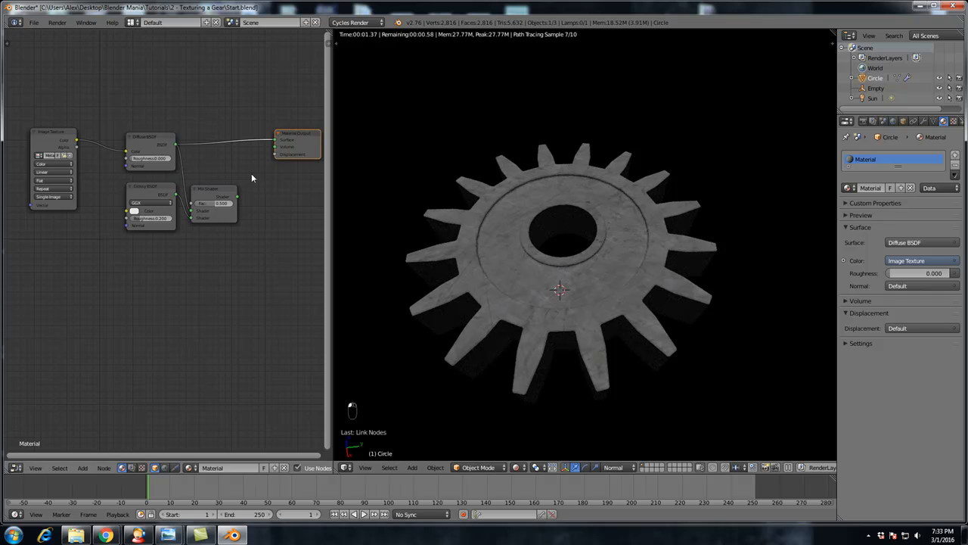
pyautogui.press('g')
pyautogui.click(231, 203)
pyautogui.moveTo(237, 196); pyautogui.dragTo(279, 129)
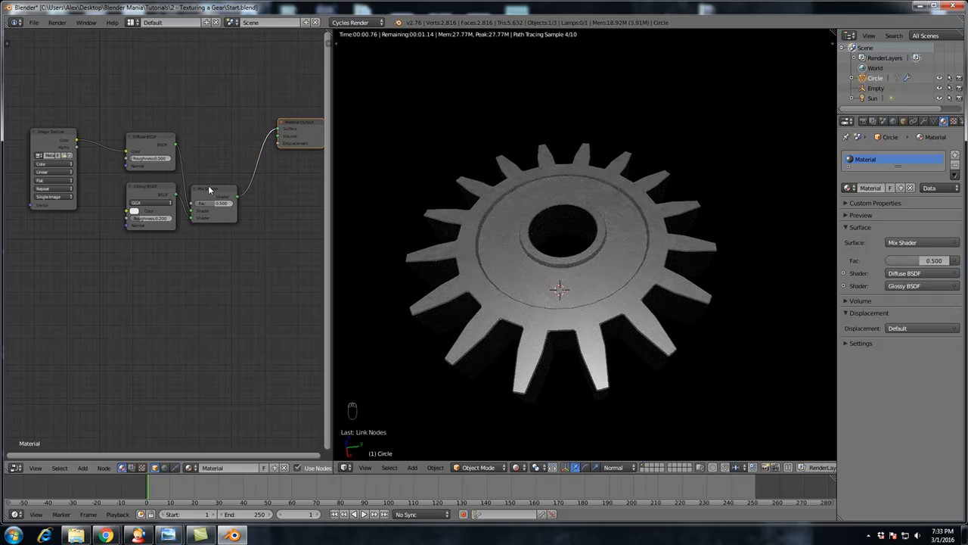
pyautogui.moveTo(210, 191); pyautogui.dragTo(227, 162)
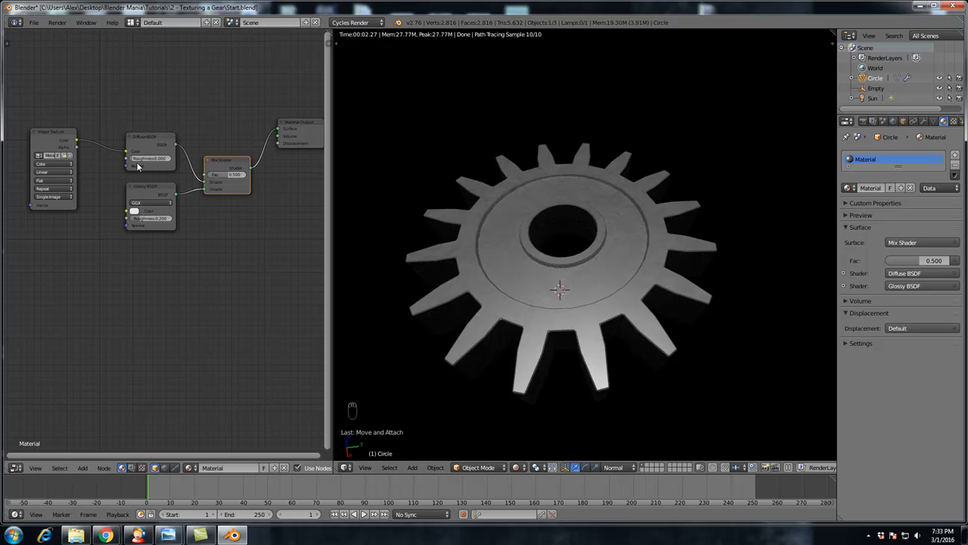
# Step: Link the Image Texture node's Color output to the Glossy BSDF color input as well and check the rendered gear
pyautogui.moveTo(76, 140); pyautogui.dragTo(126, 211)
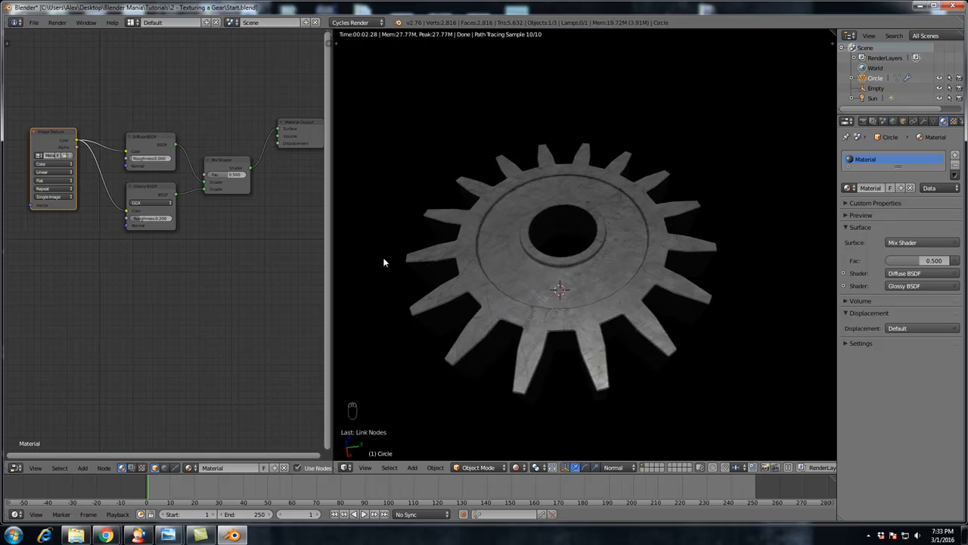
pyautogui.moveTo(525, 271); pyautogui.dragTo(550, 274, button='middle')
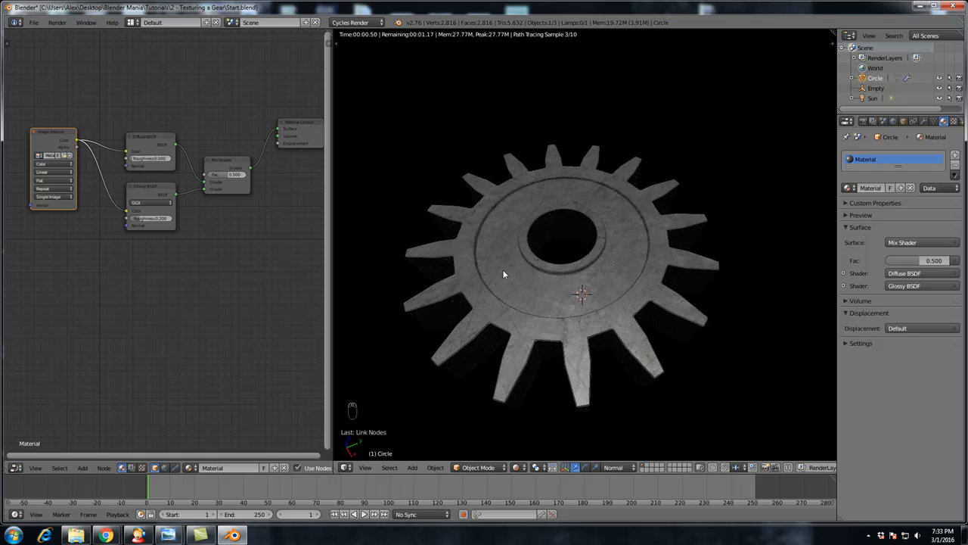
pyautogui.moveTo(129, 248); pyautogui.dragTo(158, 244, button='middle')
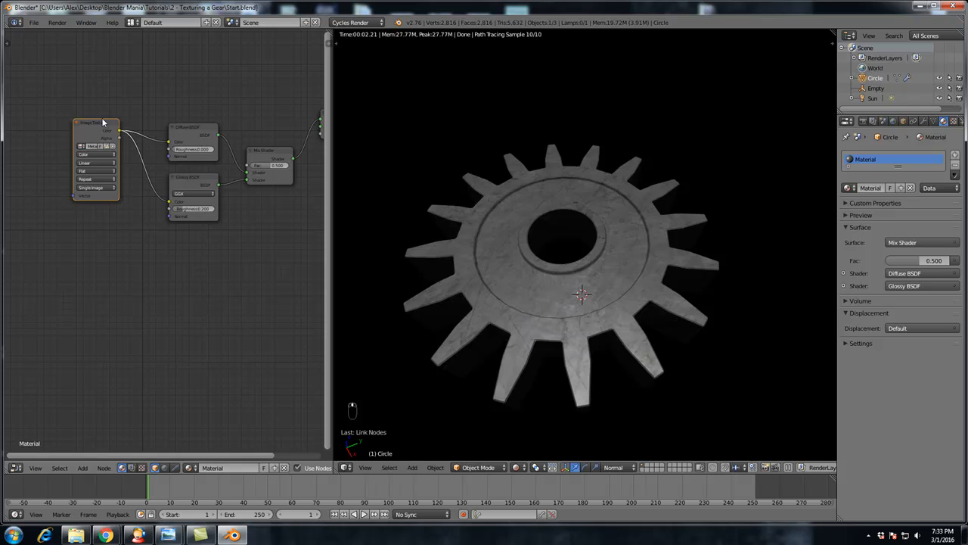
# Step: Launch Adobe Photoshop and open the MetalBare0182_2_S.jpg texture from the 2 - Texturing a Gear folder
pyautogui.click(14, 535)
pyautogui.click(57, 318)
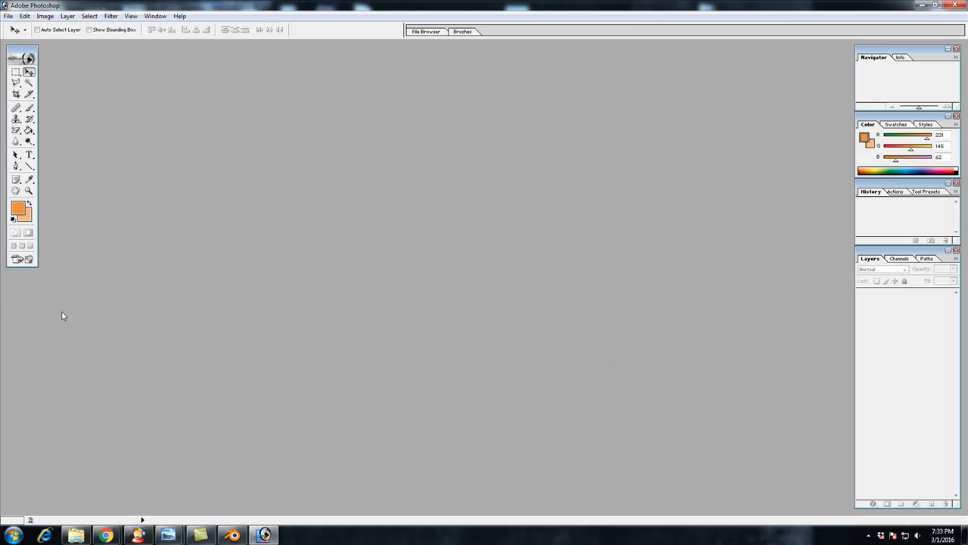
pyautogui.click(8, 16)
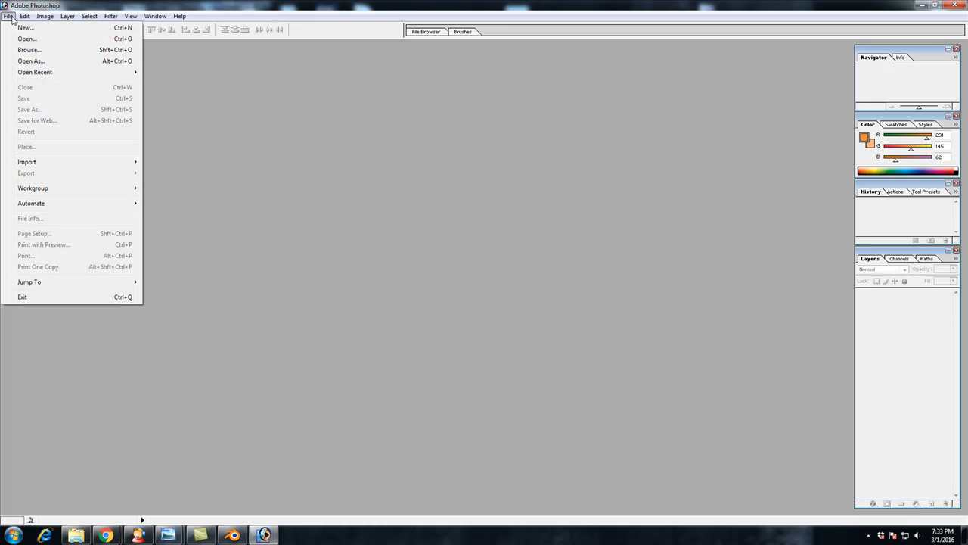
pyautogui.click(27, 38)
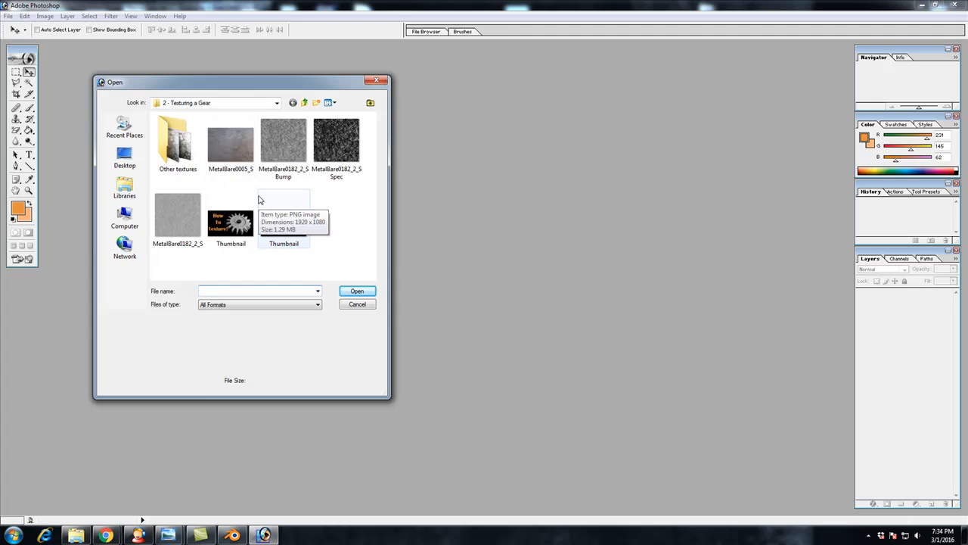
pyautogui.doubleClick(198, 206)
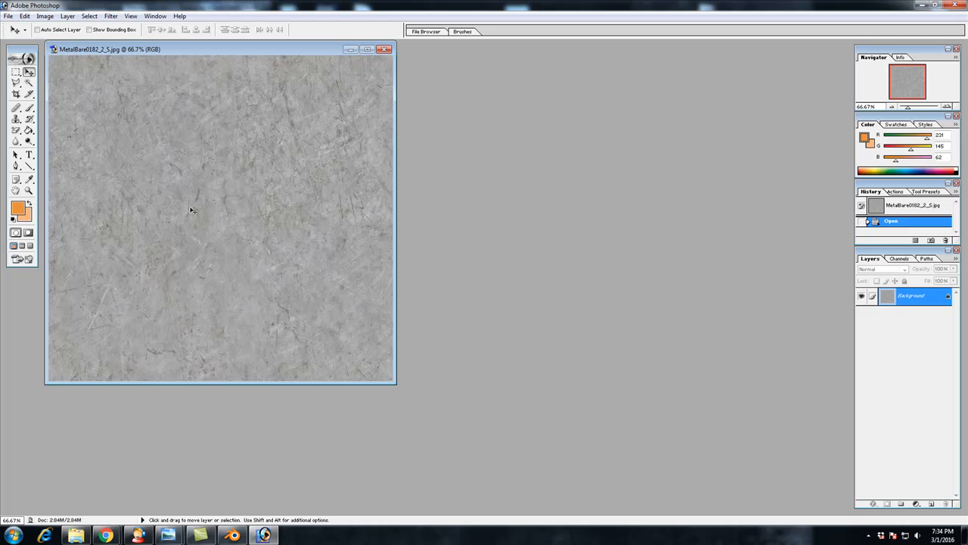
# Step: Switch back to Blender and examine the gear's rendered surface up close from a low angle
pyautogui.click(232, 535)
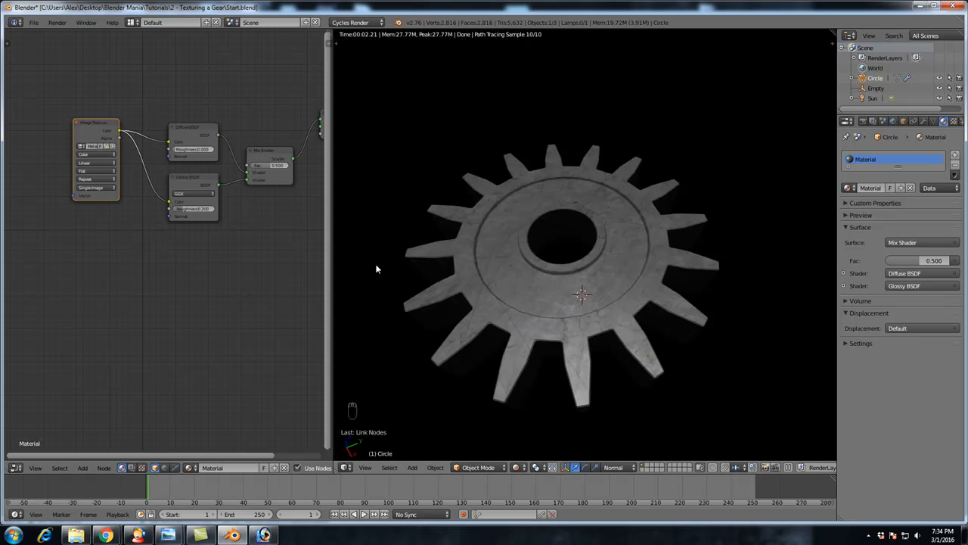
pyautogui.moveTo(538, 287)
pyautogui.mouseDown(button='middle')
pyautogui.moveTo(523, 257)
pyautogui.moveTo(543, 288)
pyautogui.mouseUp(button='middle')
pyautogui.scroll(4, 540, 281)
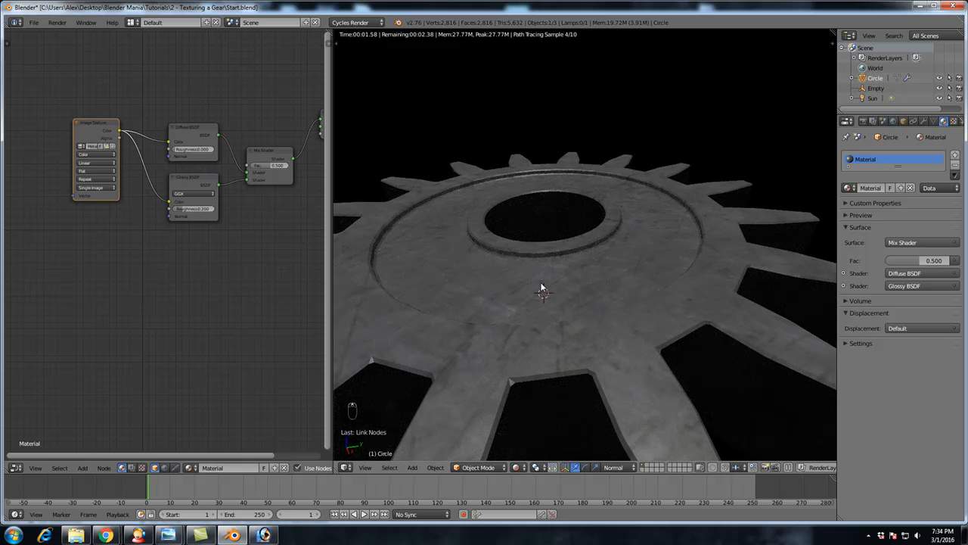
pyautogui.moveTo(522, 335); pyautogui.dragTo(526, 303, button='middle')
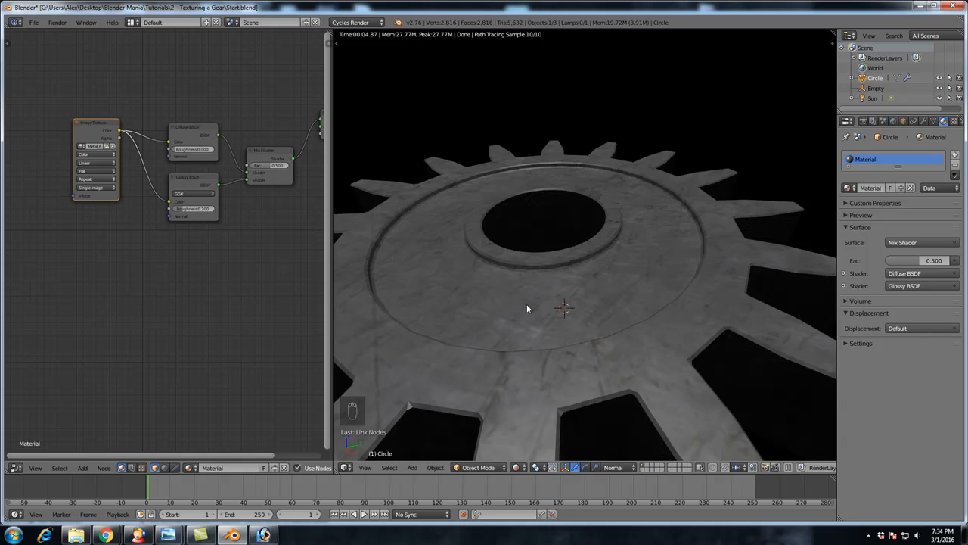
# Step: Try subdividing the entire gear mesh twice in Edit Mode with solid viewport shading
pyautogui.press('z')
pyautogui.press('z')
pyautogui.scroll(-5, 525, 316)
pyautogui.press('Tab')
pyautogui.scroll(3, 567, 301)
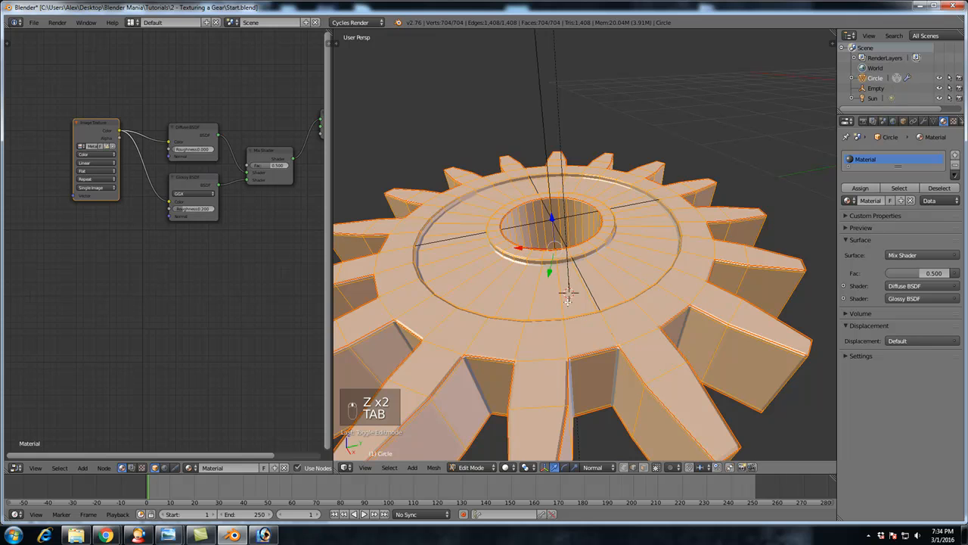
pyautogui.press('w')
pyautogui.click(563, 280)
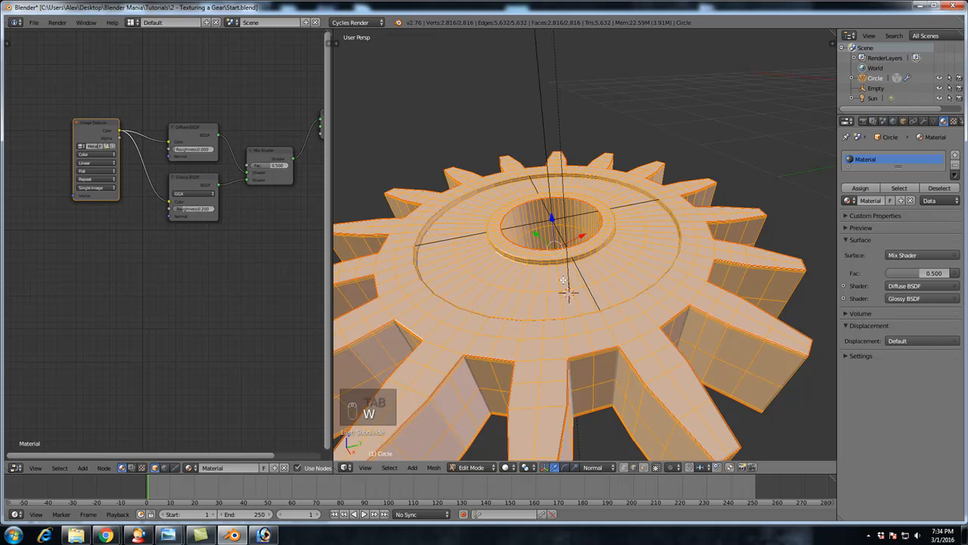
pyautogui.press('w')
pyautogui.click(562, 280)
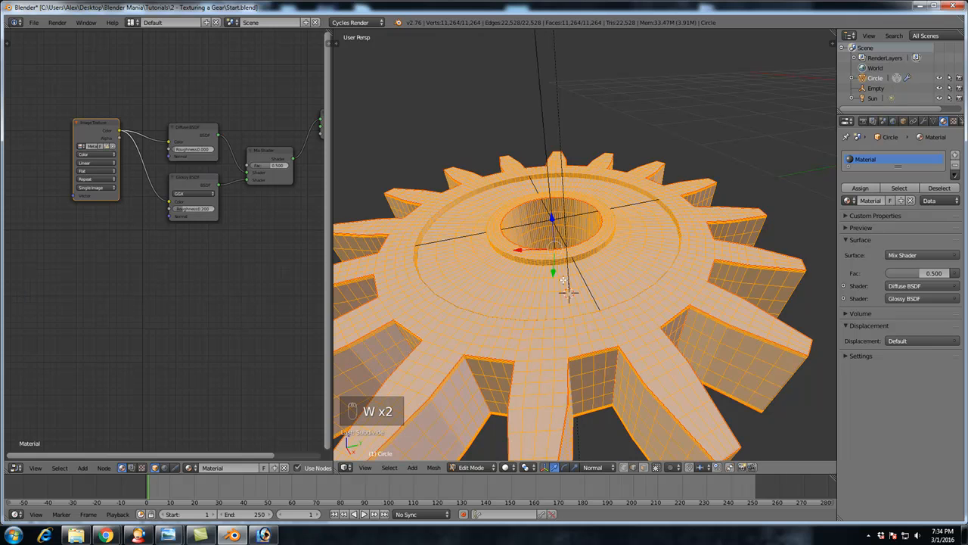
# Step: Undo both subdivisions and return the gear to Object Mode with Rendered viewport shading
pyautogui.hotkey('ctrl', 'z')
pyautogui.hotkey('ctrl', 'z')
pyautogui.press('Tab')
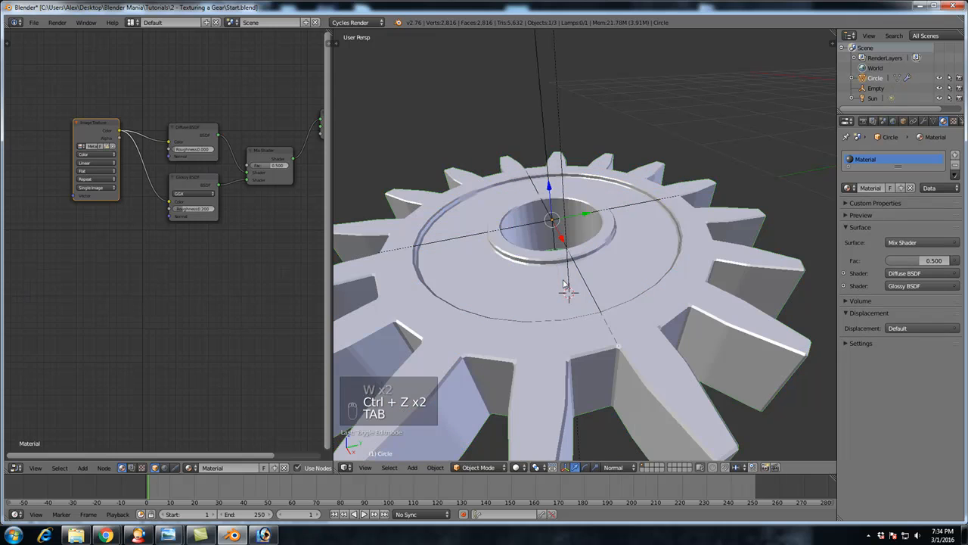
pyautogui.click(519, 468)
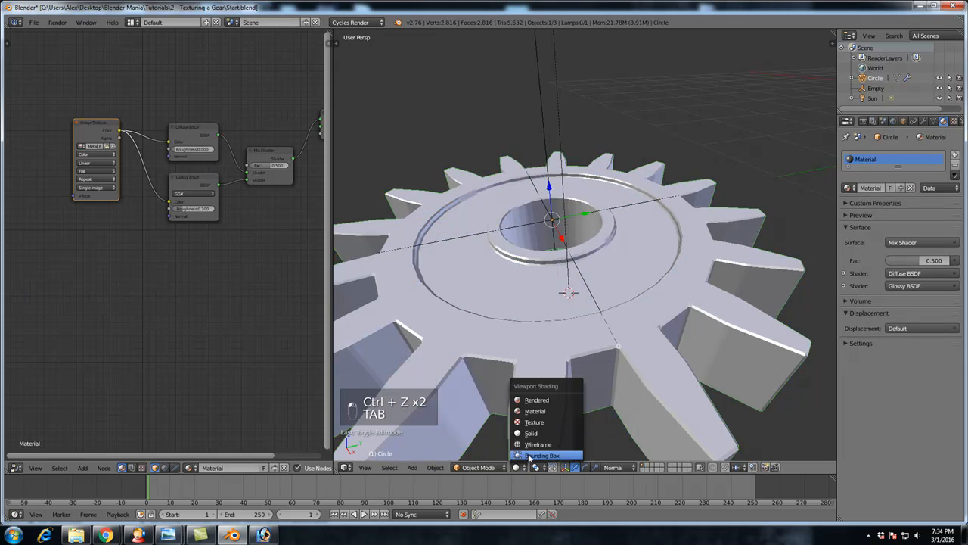
pyautogui.click(540, 399)
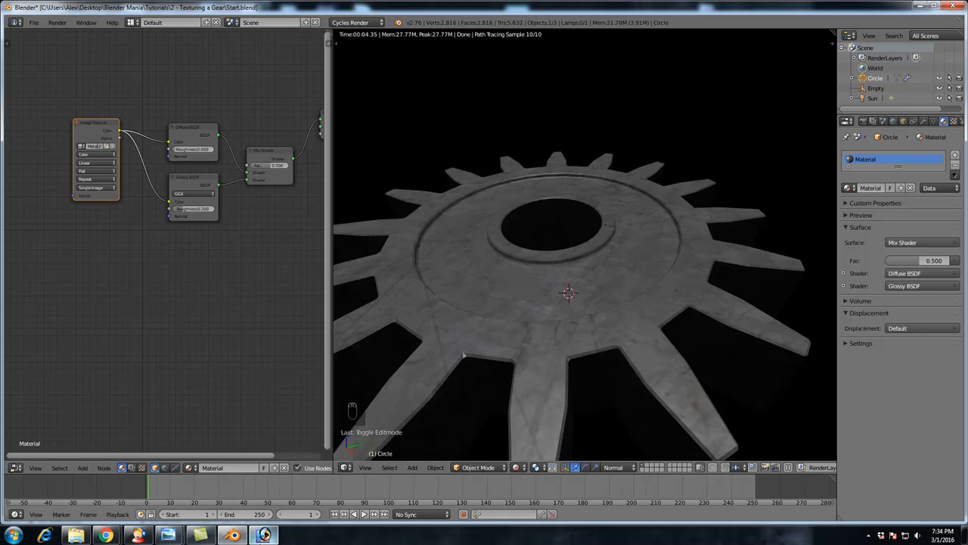
# Step: Switch to Photoshop and convert the MetalBare0182_2_S.jpg image to Grayscale mode, discarding its color information
pyautogui.click(264, 535)
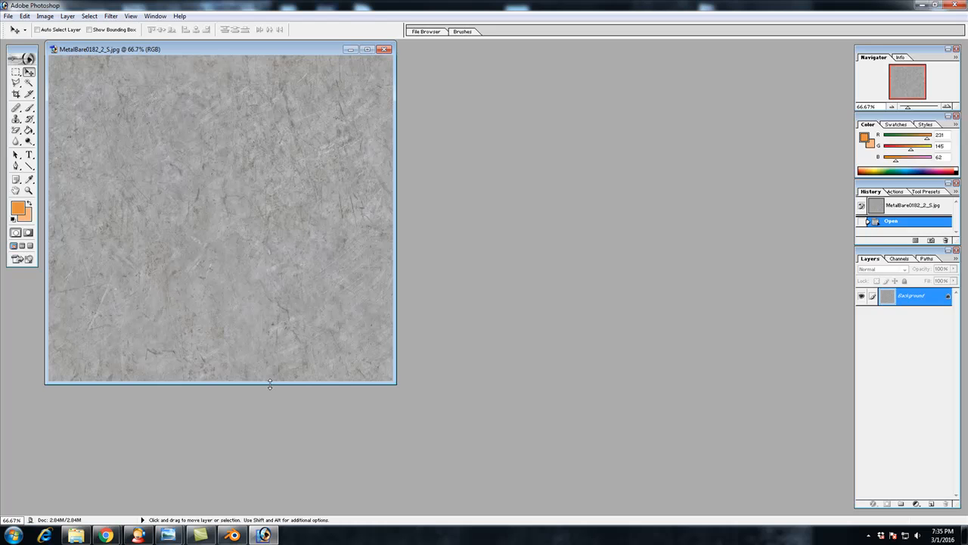
pyautogui.click(46, 16)
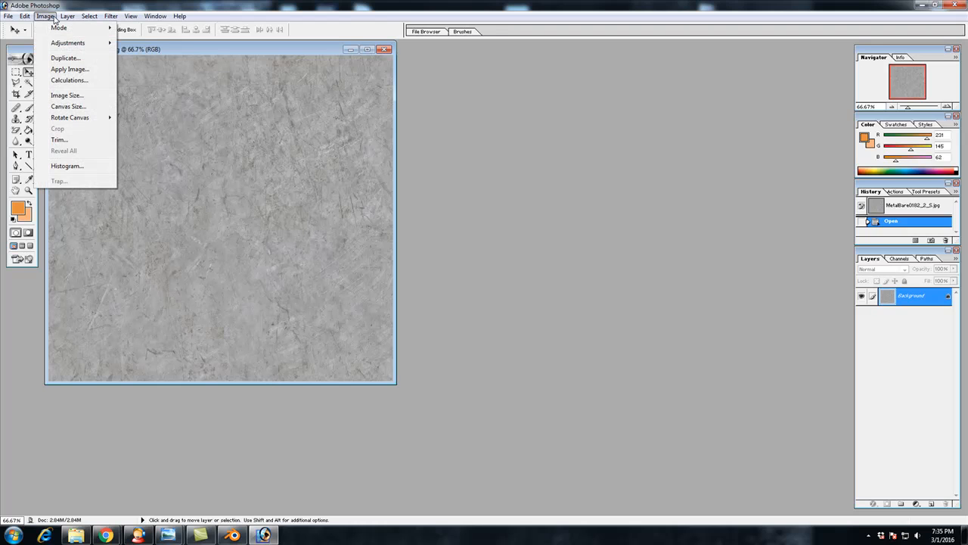
pyautogui.moveTo(53, 28)
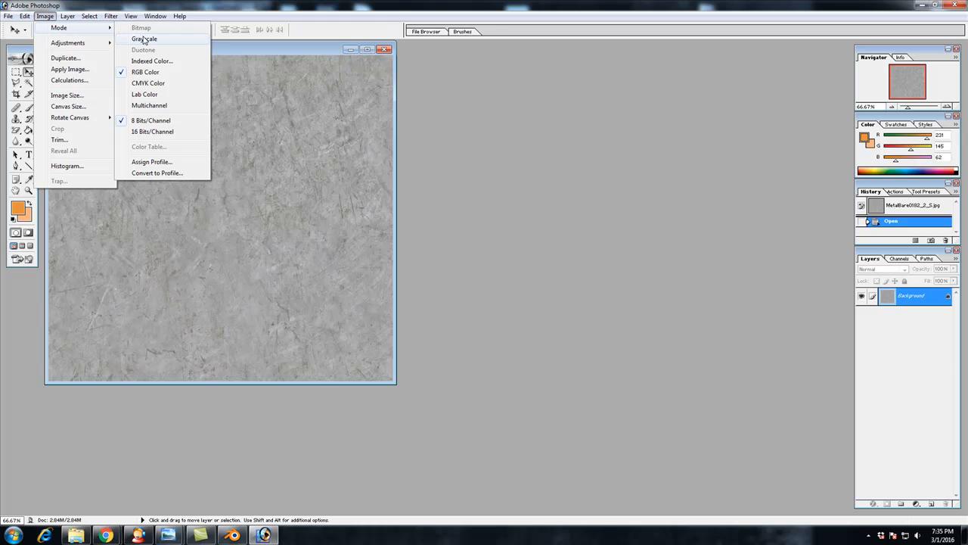
pyautogui.click(144, 39)
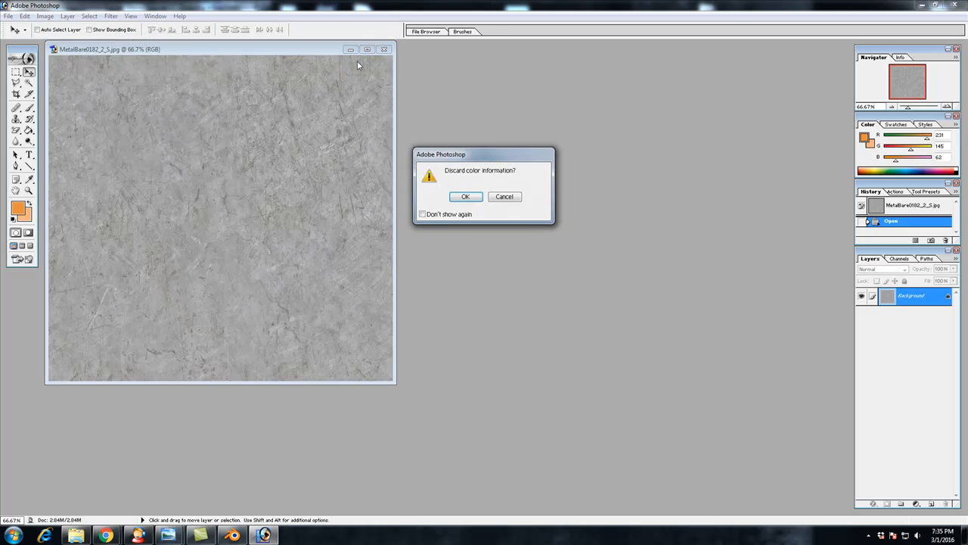
pyautogui.click(466, 197)
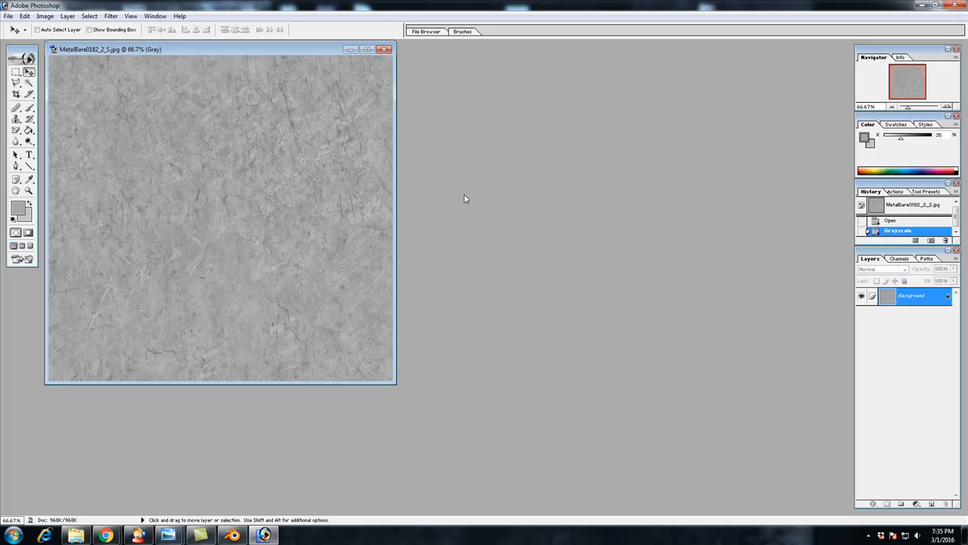
# Step: Start a Brightness/Contrast adjustment on the grayscale metal image and raise its contrast to +82
pyautogui.click(44, 17)
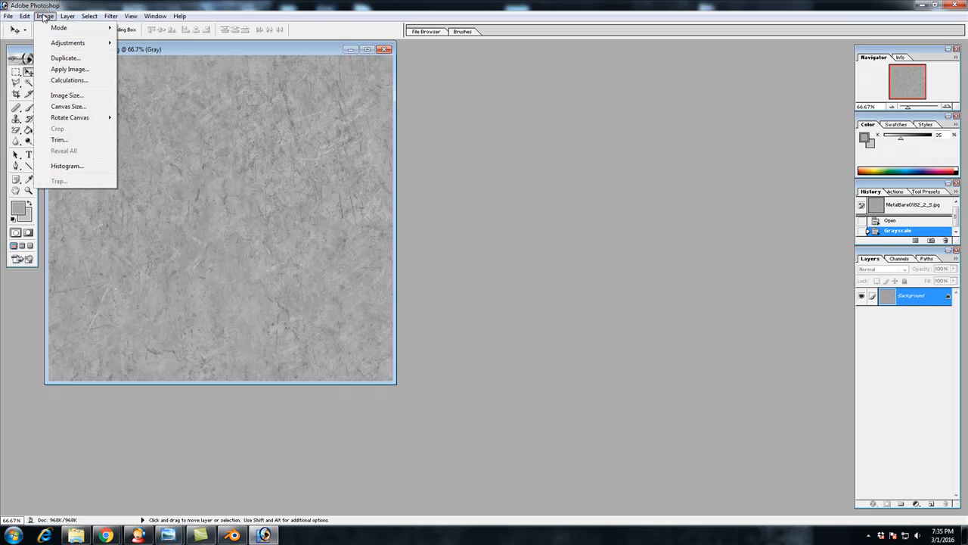
pyautogui.moveTo(60, 43)
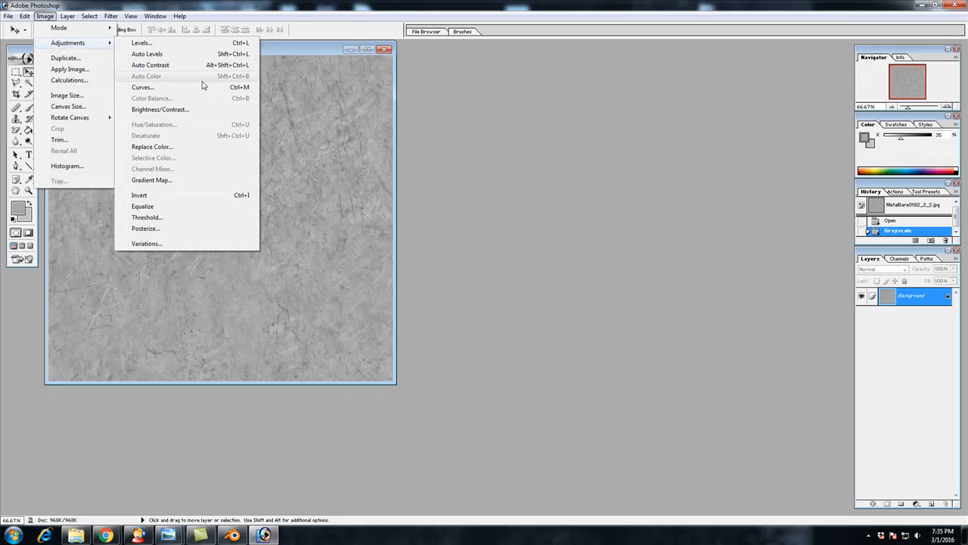
pyautogui.click(183, 112)
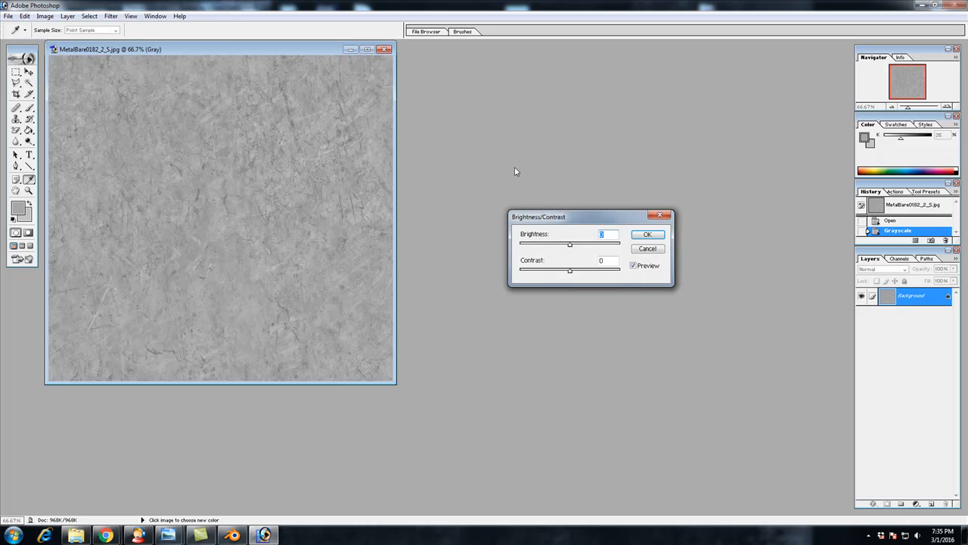
pyautogui.moveTo(572, 273); pyautogui.dragTo(603, 276)
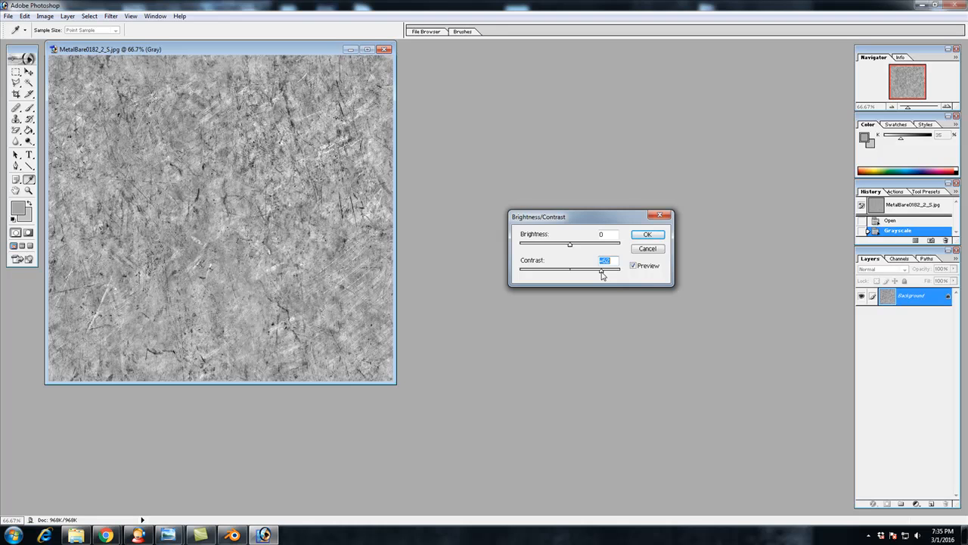
pyautogui.moveTo(602, 275); pyautogui.dragTo(606, 274)
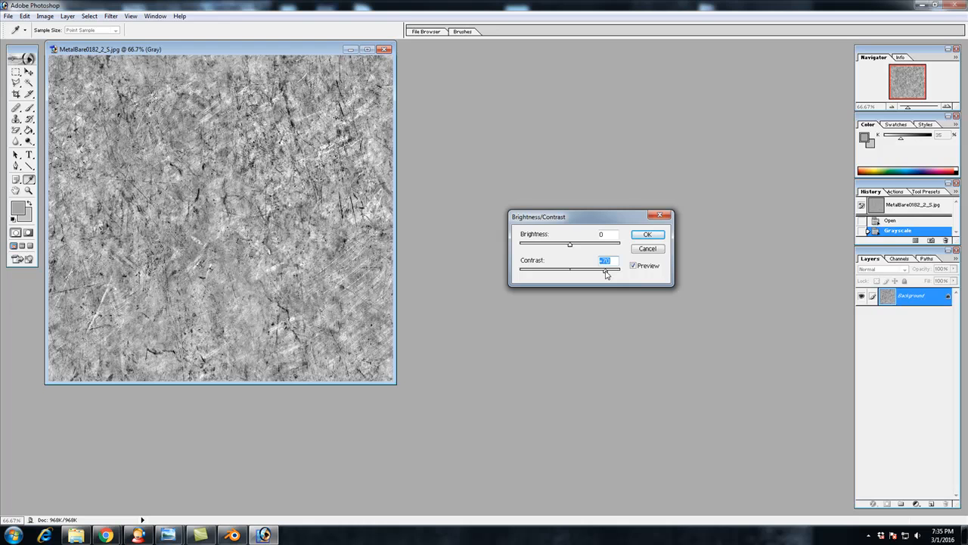
pyautogui.moveTo(605, 275); pyautogui.dragTo(613, 275)
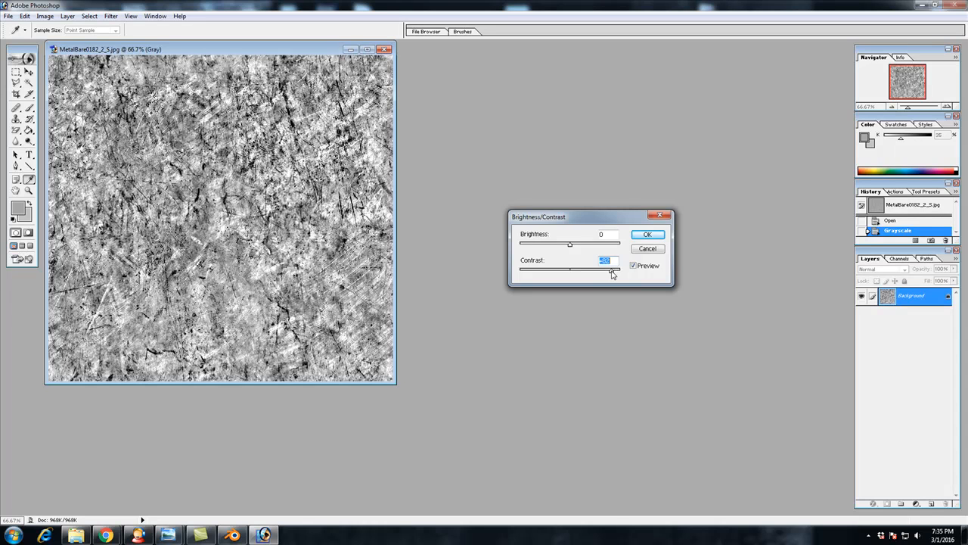
# Step: Try brighter settings for the metal image, then lower the brightness slightly below zero and apply the adjustment
pyautogui.moveTo(573, 245); pyautogui.dragTo(571, 246)
pyautogui.moveTo(571, 247); pyautogui.dragTo(580, 247)
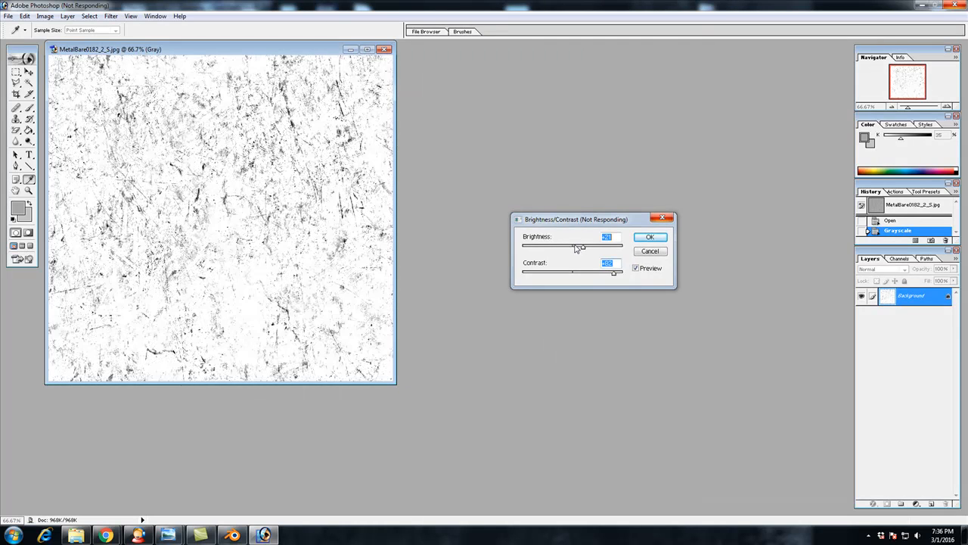
pyautogui.press('Escape')
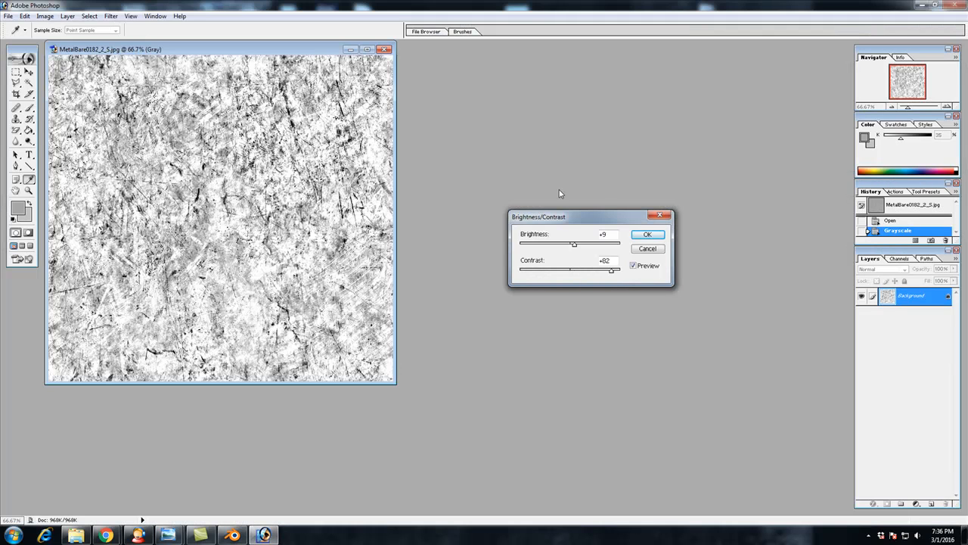
pyautogui.moveTo(575, 243); pyautogui.dragTo(569, 248)
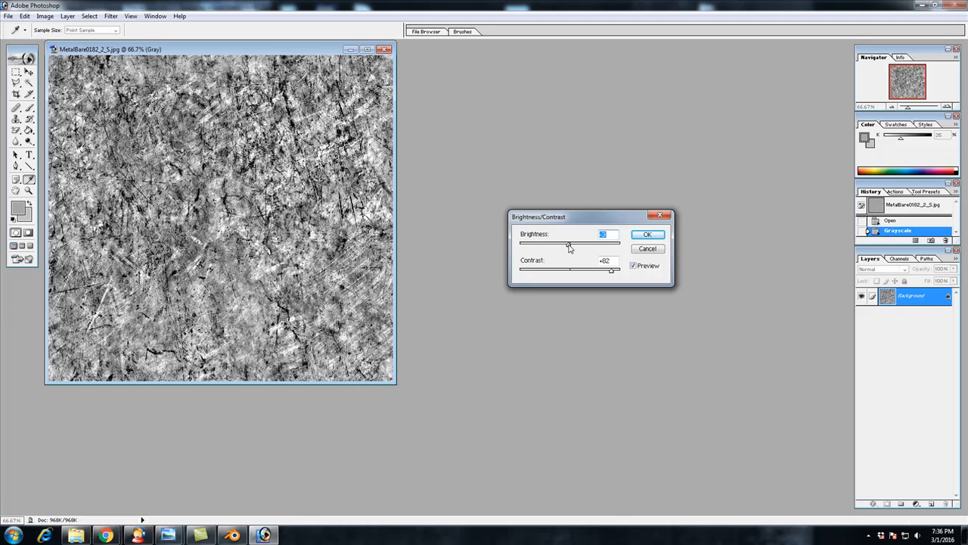
pyautogui.click(647, 234)
# Step: Save the adjusted image as the JPEG MetalBare0182_2_S Bump in the 2 - Texturing a Gear folder, replacing the existing file at Maximum quality
pyautogui.click(7, 16)
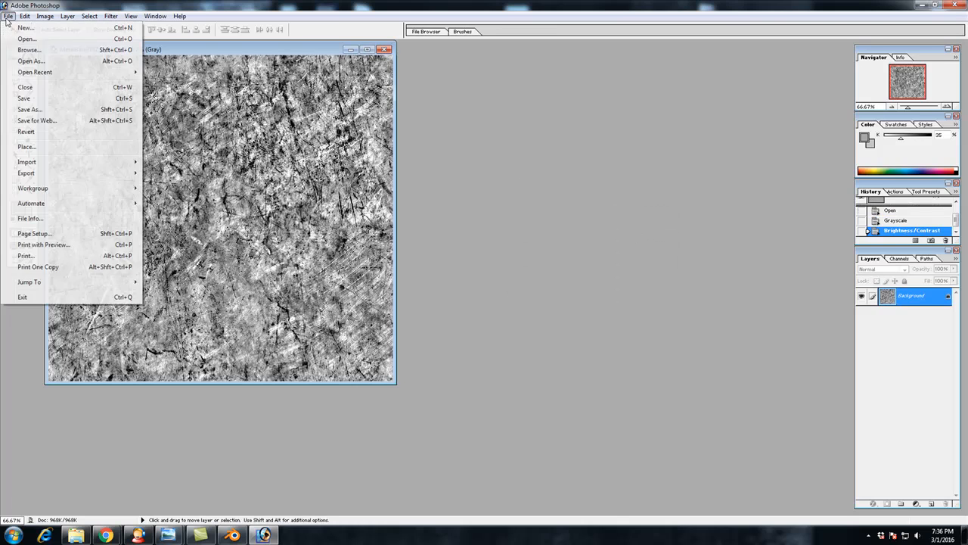
pyautogui.click(29, 109)
pyautogui.click(227, 274)
pyautogui.click(217, 323)
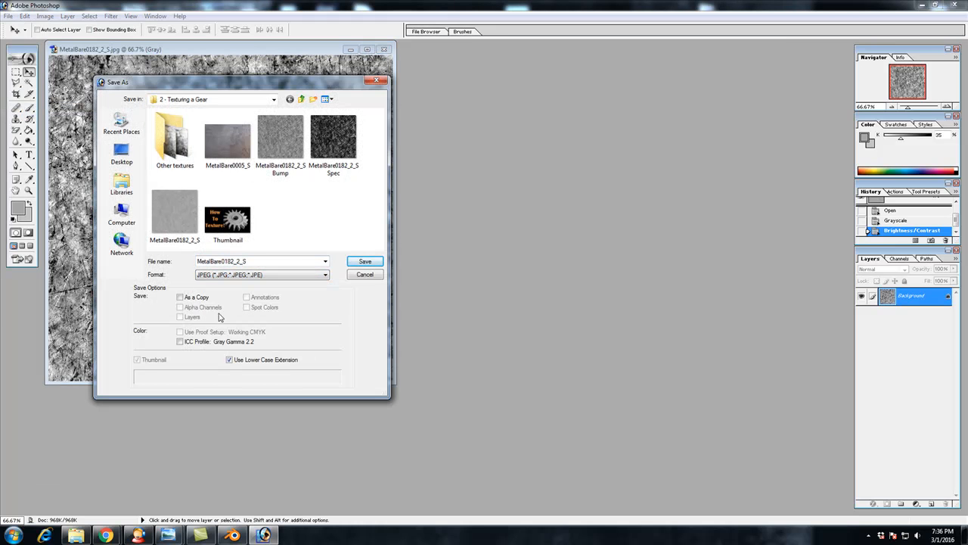
pyautogui.doubleClick(284, 137)
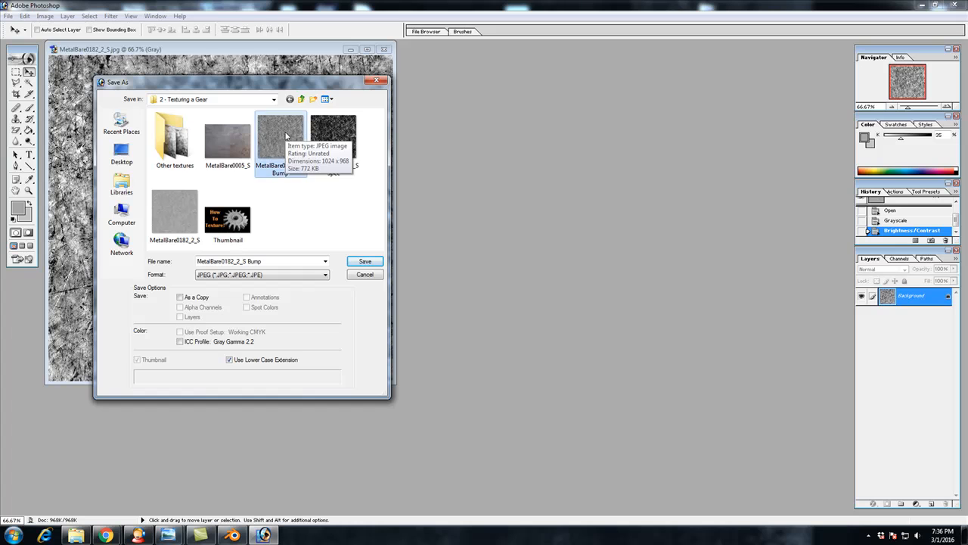
pyautogui.click(484, 196)
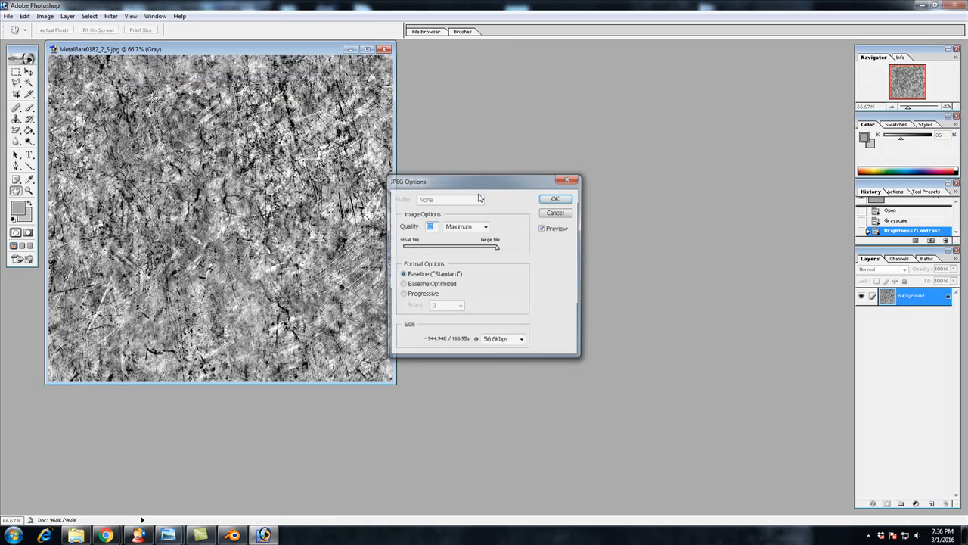
pyautogui.click(554, 199)
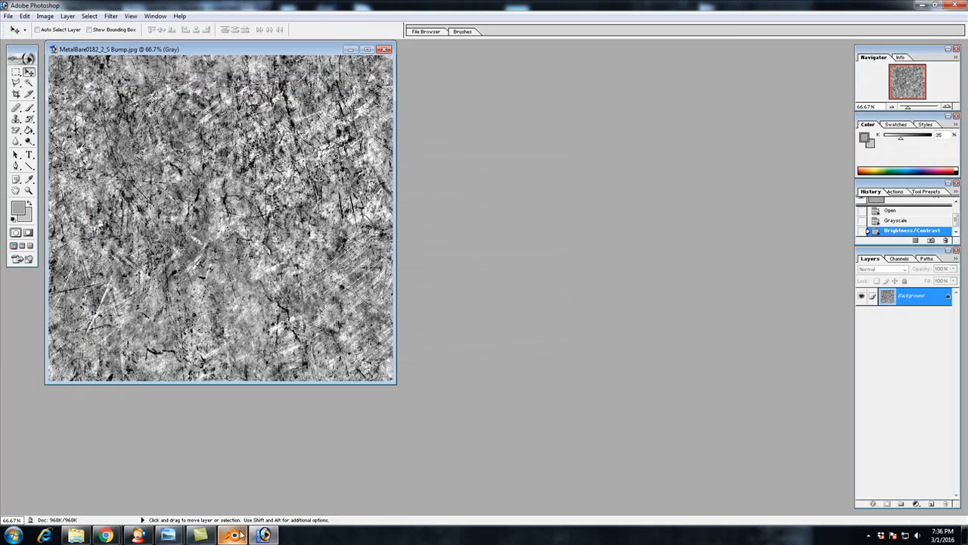
# Step: Switch to Blender, duplicate the Image Texture node below the original, and load MetalBare0182_2_S Bump.jpg into the copy
pyautogui.click(232, 534)
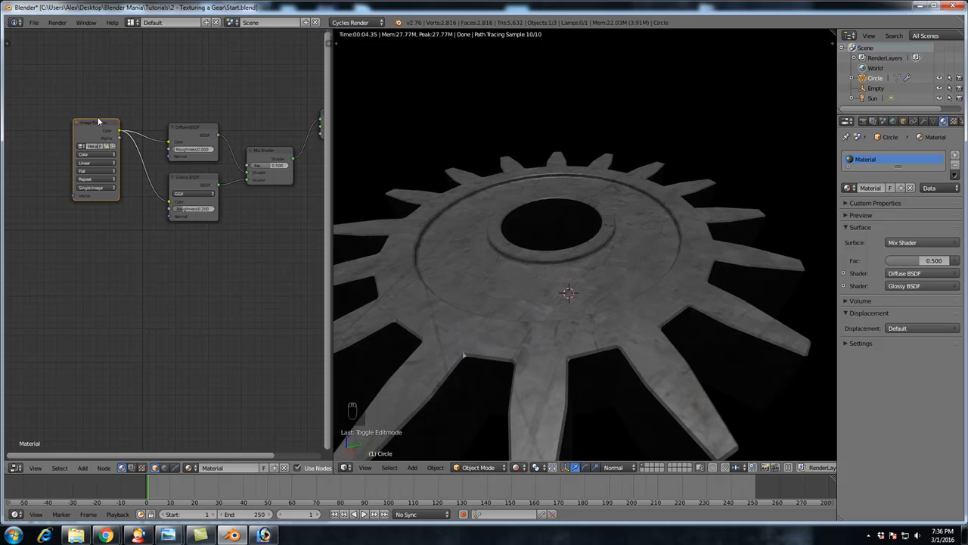
pyautogui.click(97, 123)
pyautogui.hotkey('shift', 'd')
pyautogui.click(109, 221)
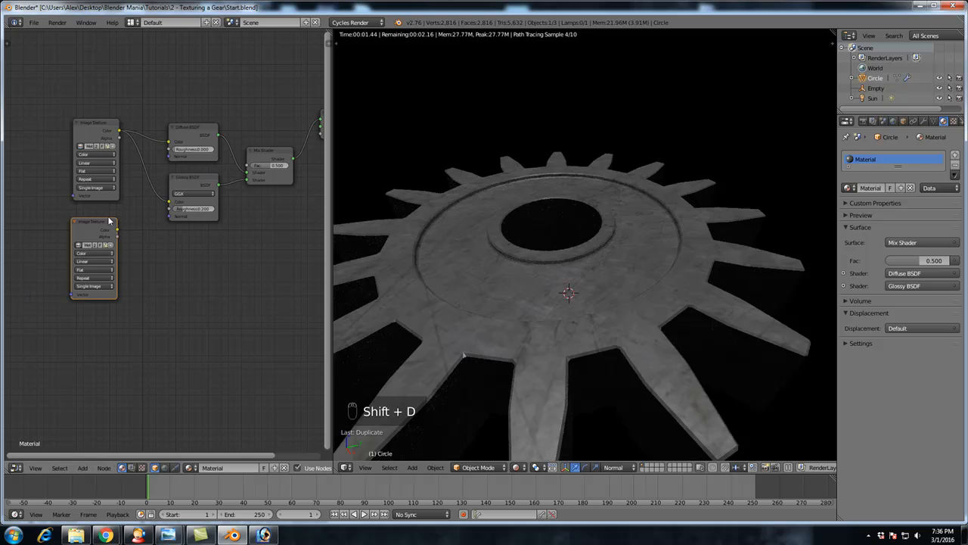
pyautogui.click(111, 245)
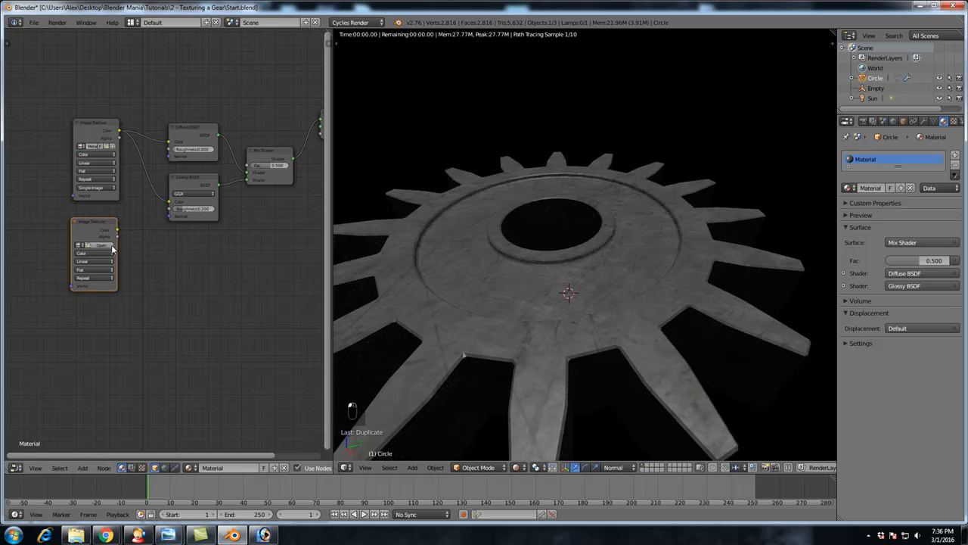
pyautogui.click(103, 244)
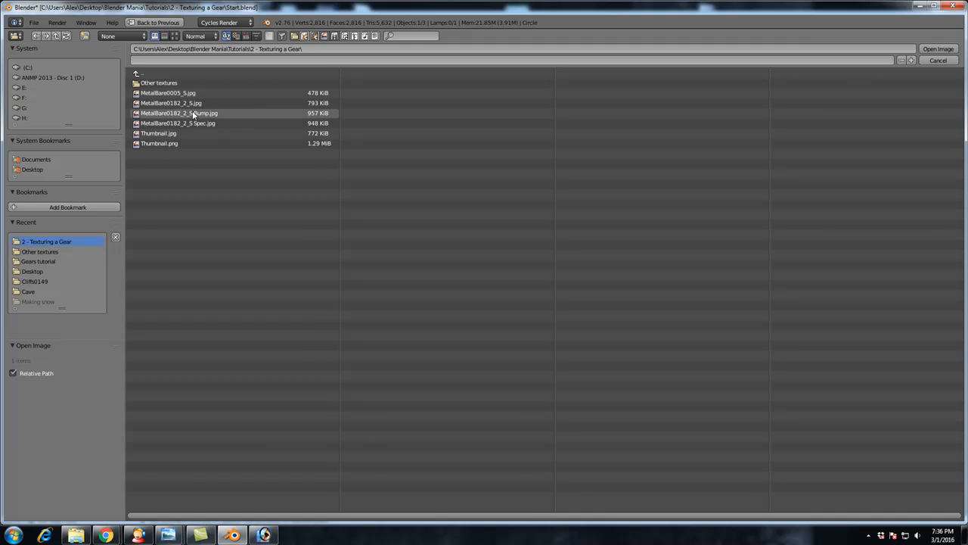
pyautogui.doubleClick(192, 113)
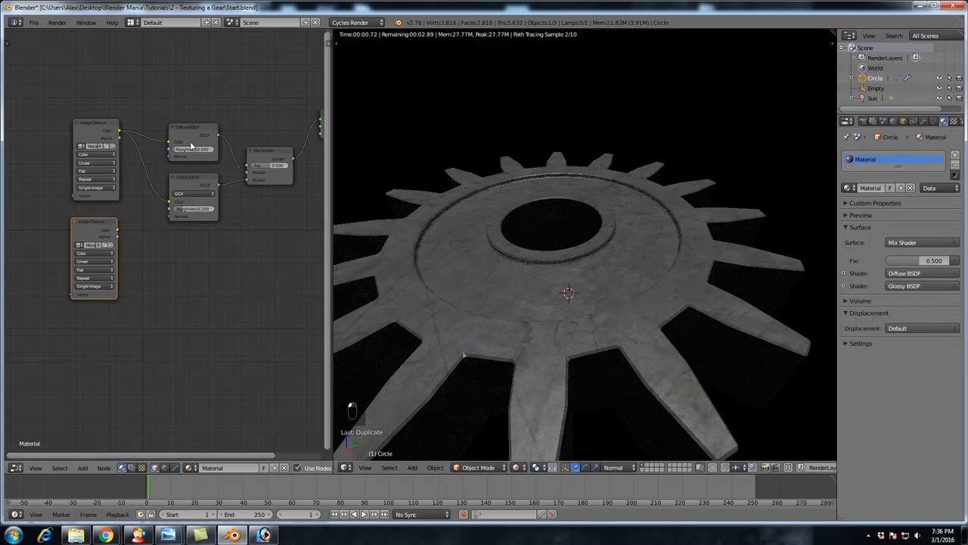
# Step: Add a Bump node beside the repositioned bump Image Texture node and link the texture's Color output to the Bump's Height input
pyautogui.moveTo(192, 255); pyautogui.dragTo(192, 200, button='middle')
pyautogui.click(105, 185)
pyautogui.moveTo(105, 184); pyautogui.dragTo(84, 220)
pyautogui.hotkey('shift', 'a')
pyautogui.moveTo(128, 226)
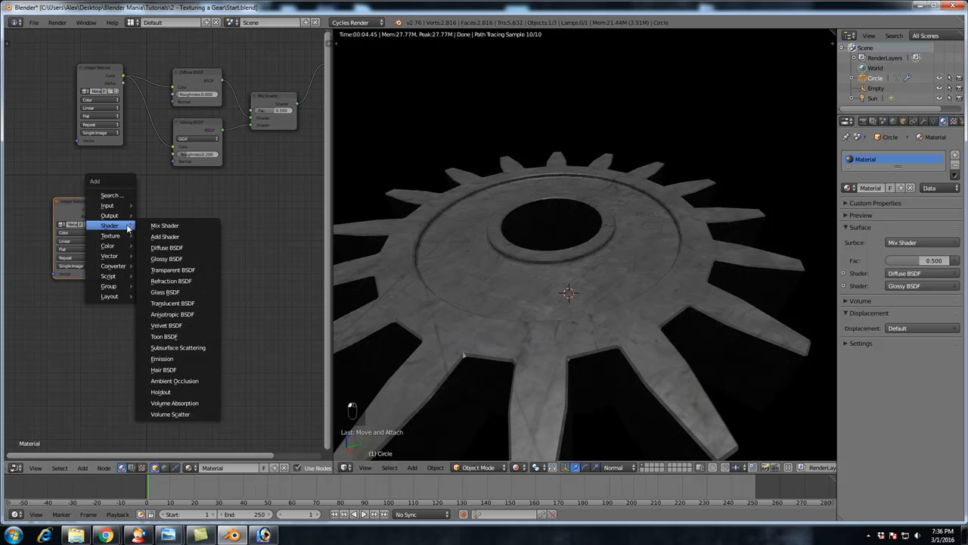
pyautogui.moveTo(123, 250)
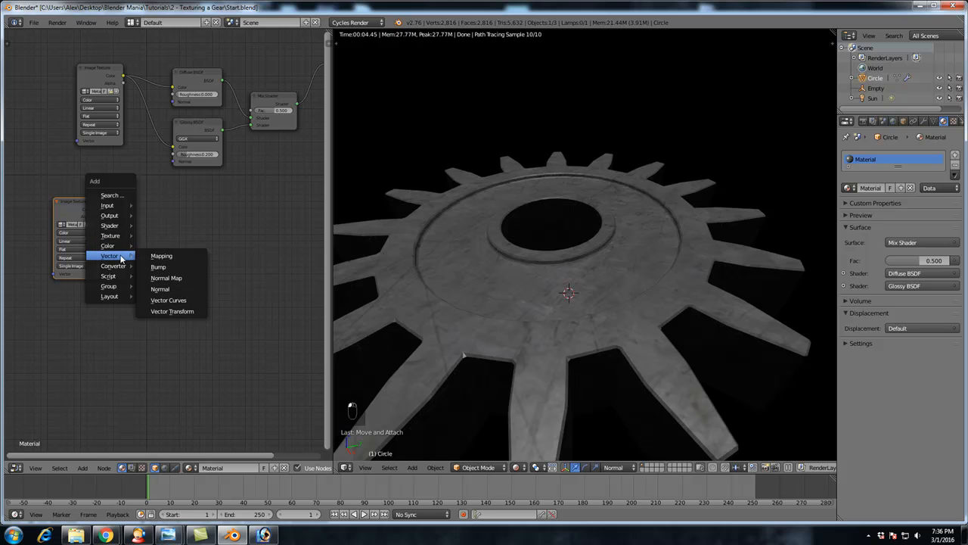
pyautogui.click(159, 266)
pyautogui.click(119, 203)
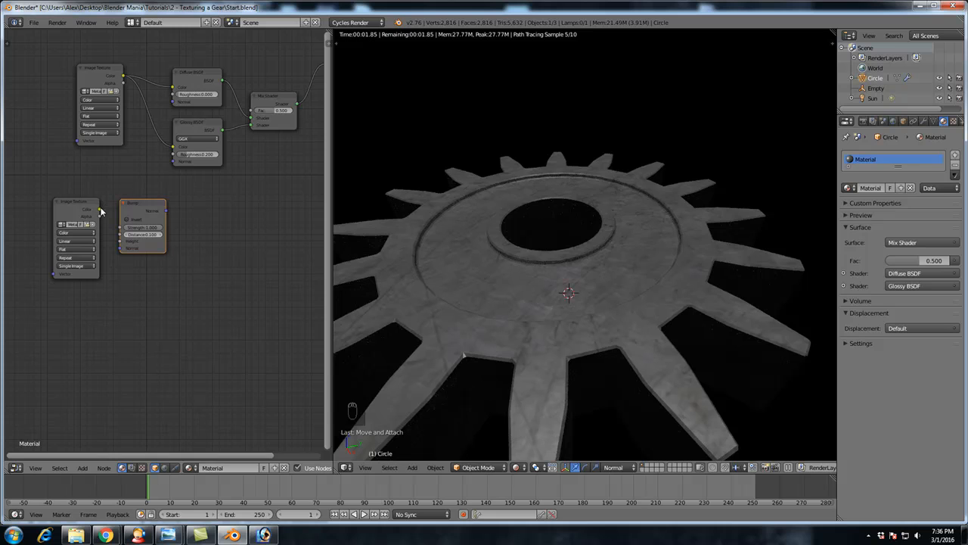
pyautogui.moveTo(99, 211); pyautogui.dragTo(119, 242)
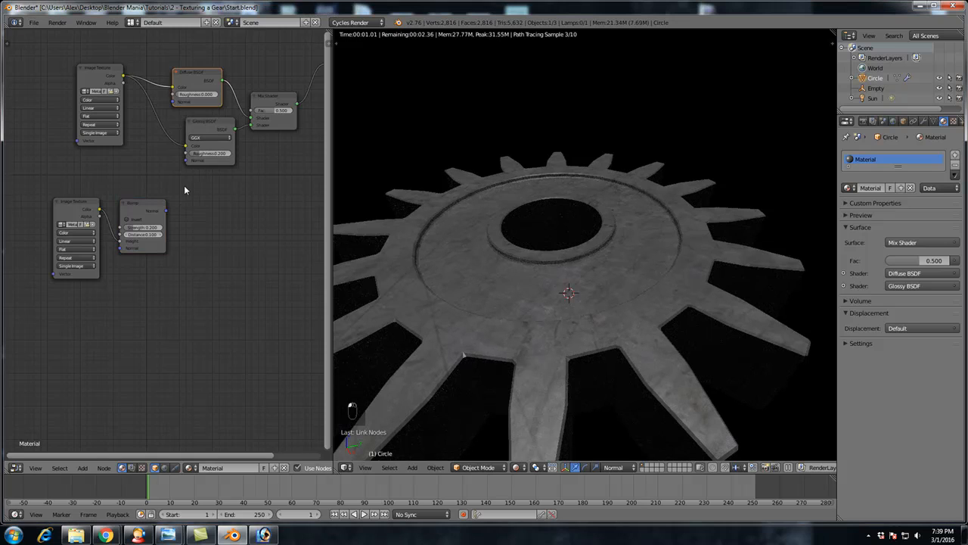
pyautogui.moveTo(184, 184); pyautogui.dragTo(190, 220, button='middle')
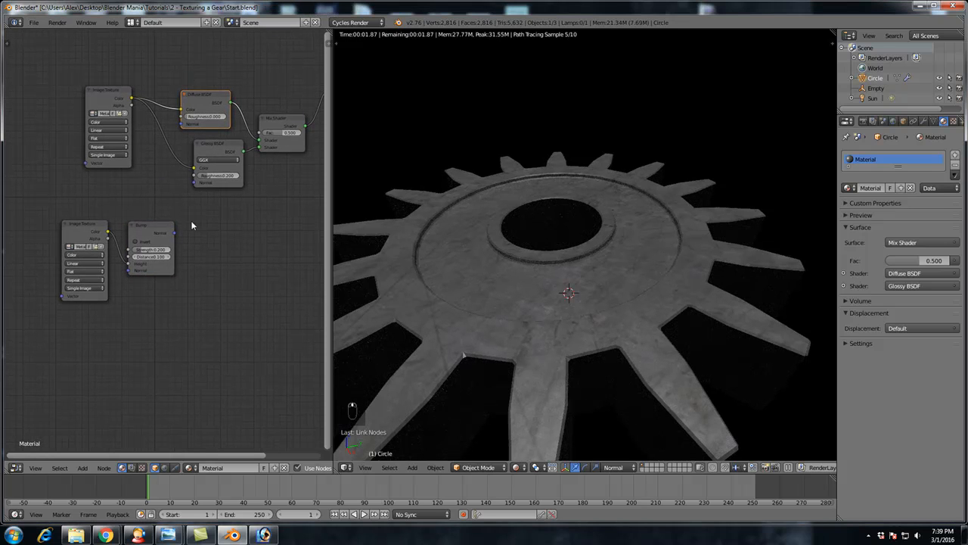
# Step: Link the Bump node's Normal output to the Normal inputs of the Glossy BSDF and Diffuse BSDF nodes
pyautogui.moveTo(176, 234); pyautogui.dragTo(196, 183)
pyautogui.moveTo(176, 230); pyautogui.dragTo(182, 129)
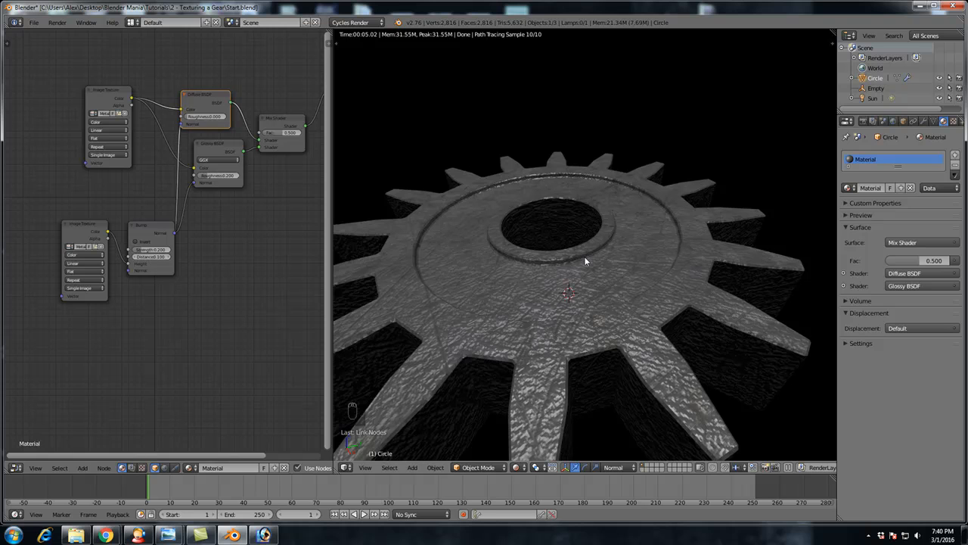
pyautogui.scroll(-3, 585, 261)
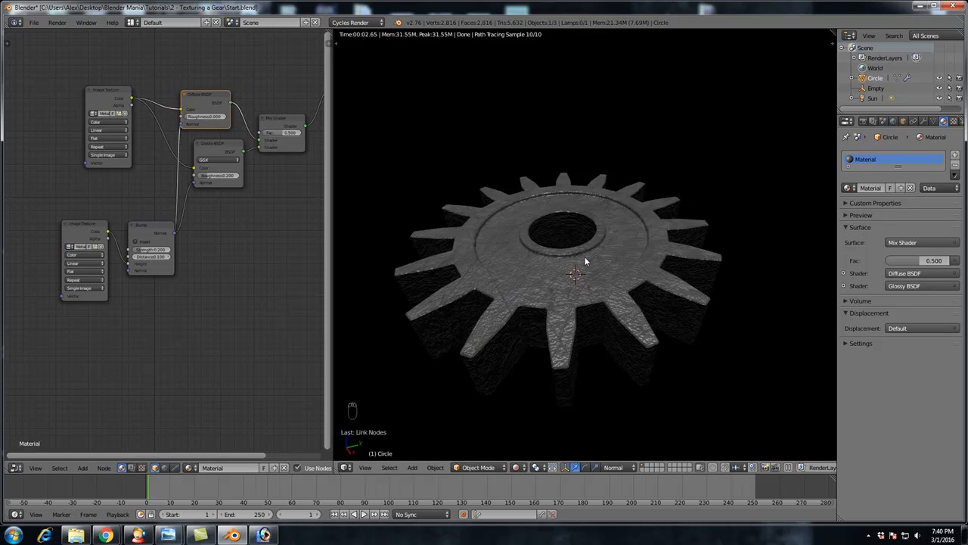
# Step: Try a Strength of 1 on the Bump node and inspect the gear's rendered surface up close
pyautogui.click(151, 249)
pyautogui.press('BackSpace')
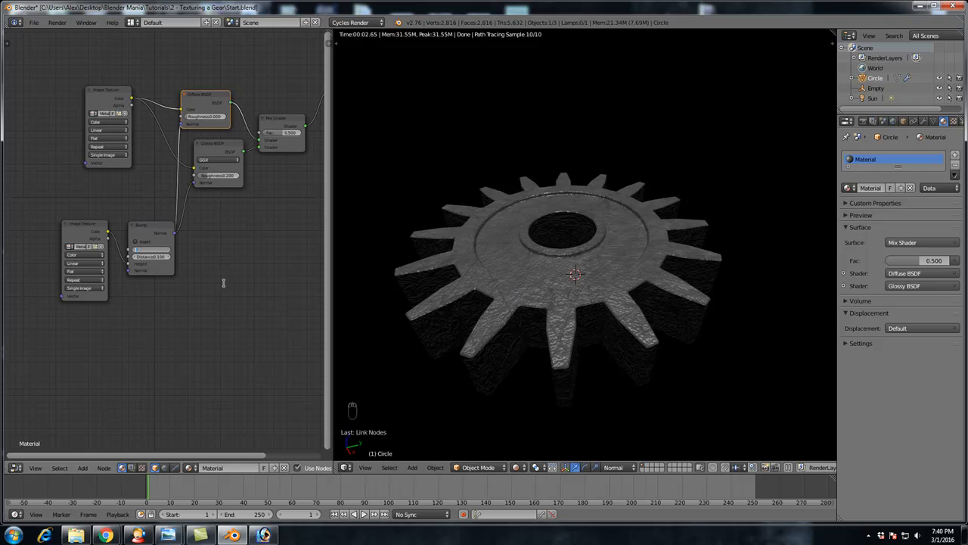
pyautogui.write('1')
pyautogui.press('Return')
pyautogui.scroll(3, 651, 246)
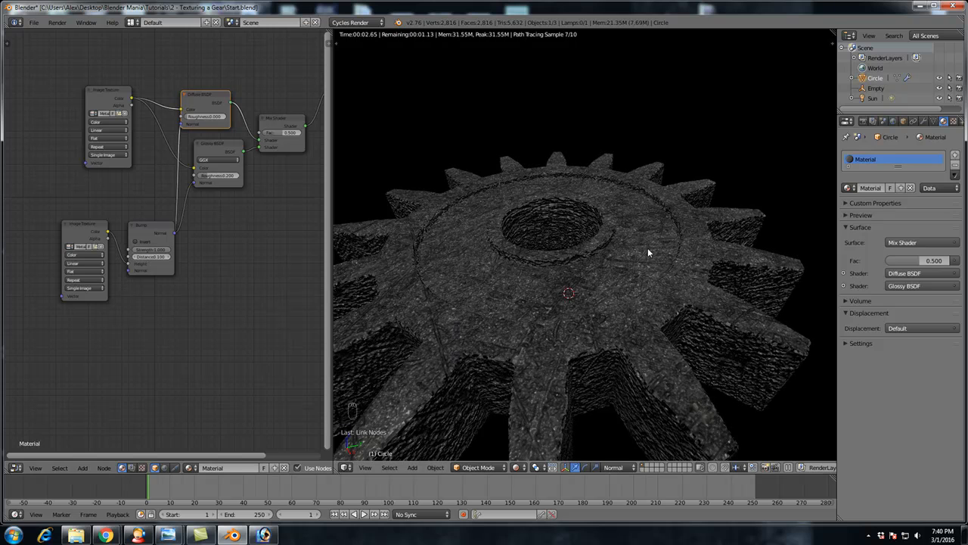
# Step: Set the Bump node's Strength to 0.2 and the bump Image Texture's color space to Non-Color Data
pyautogui.click(159, 249)
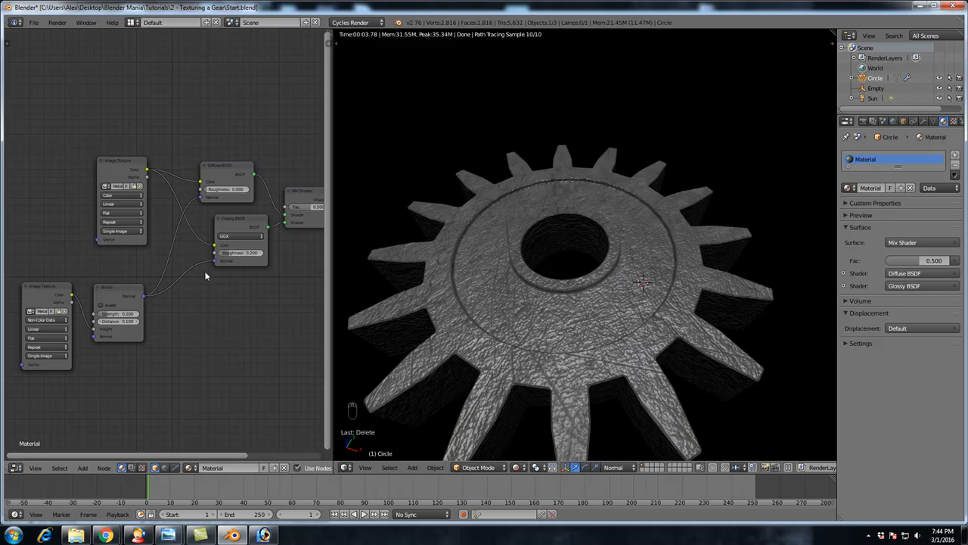
pyautogui.click(60, 321)
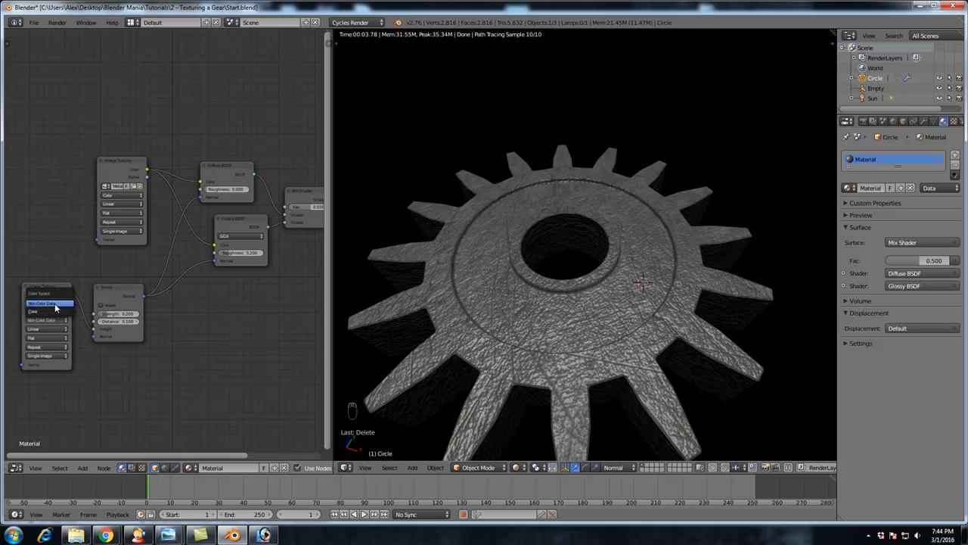
pyautogui.click(55, 305)
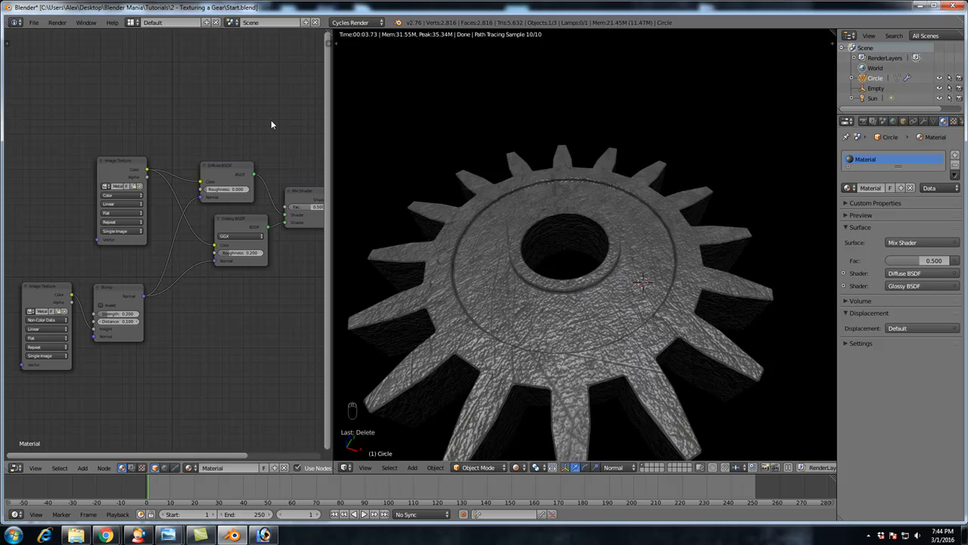
# Step: Try the Mix Shader's Fac at 0 and at 1 to compare pure diffuse and pure glossy, then set it to 0.5
pyautogui.moveTo(270, 123); pyautogui.dragTo(199, 135, button='middle')
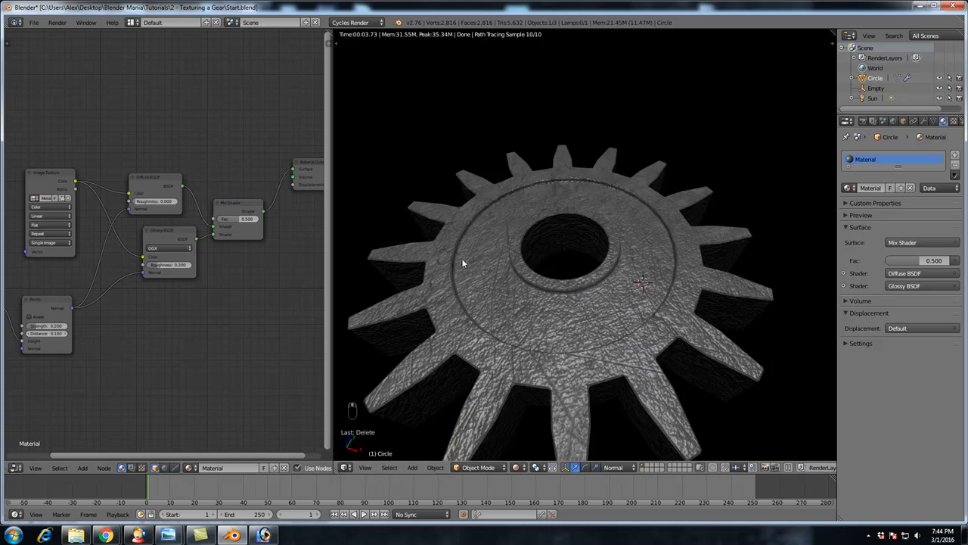
pyautogui.moveTo(513, 288)
pyautogui.mouseDown(button='middle')
pyautogui.moveTo(515, 302)
pyautogui.moveTo(525, 282)
pyautogui.moveTo(518, 267)
pyautogui.moveTo(520, 295)
pyautogui.mouseUp(button='middle')
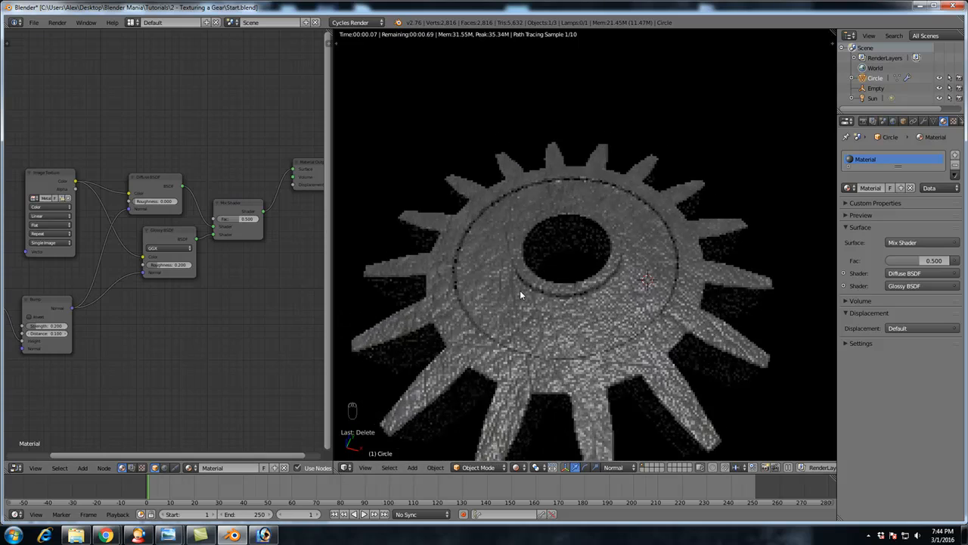
pyautogui.click(235, 220)
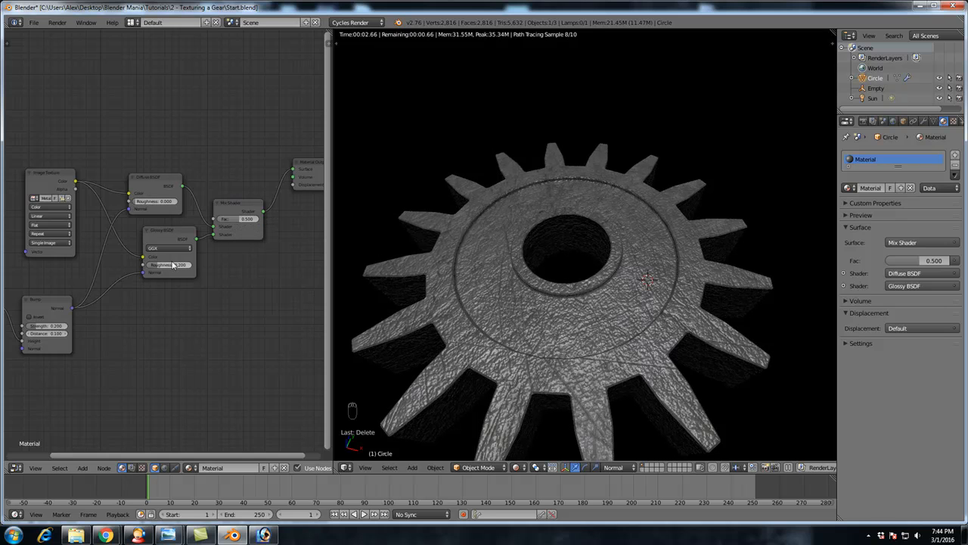
pyautogui.moveTo(242, 221); pyautogui.dragTo(219, 220)
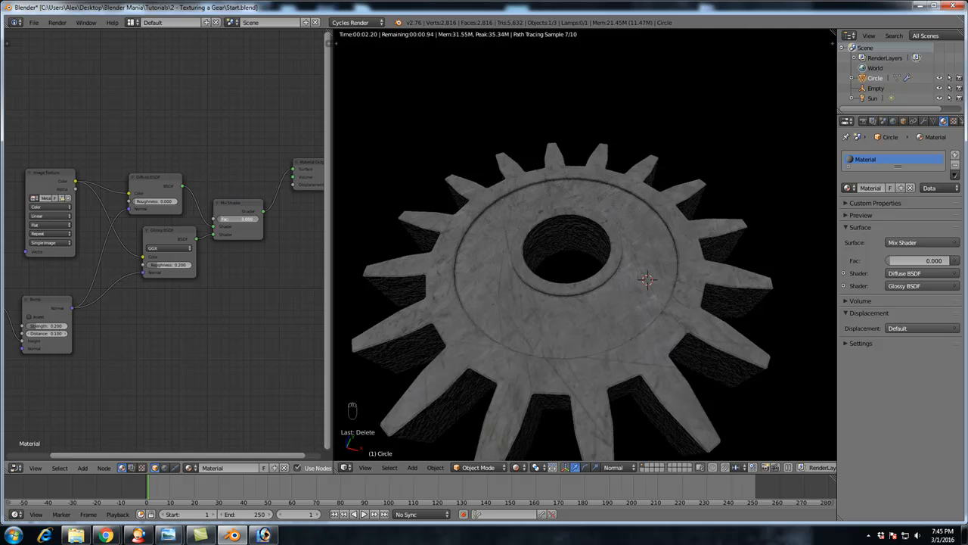
pyautogui.moveTo(220, 221); pyautogui.dragTo(253, 221)
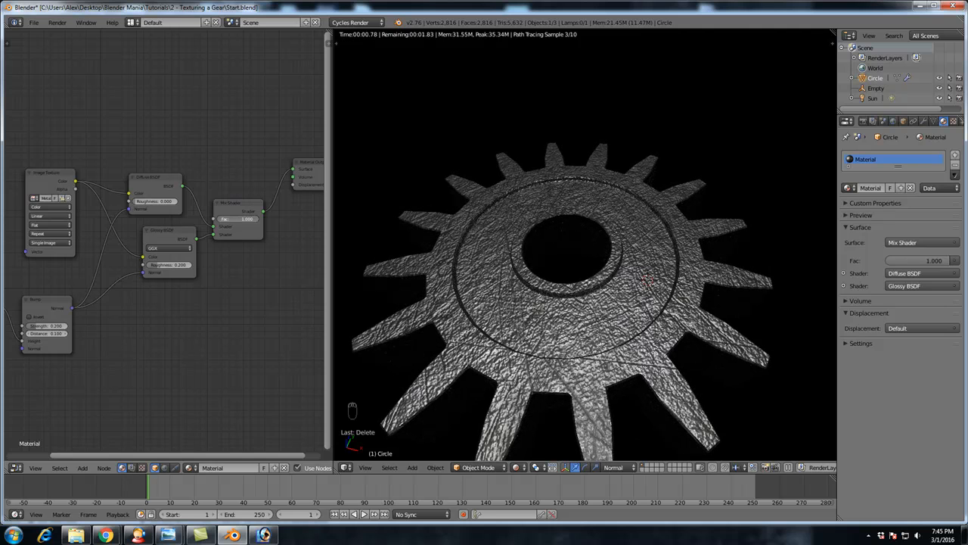
pyautogui.click(231, 220)
pyautogui.write('0.5')
pyautogui.press('Return')
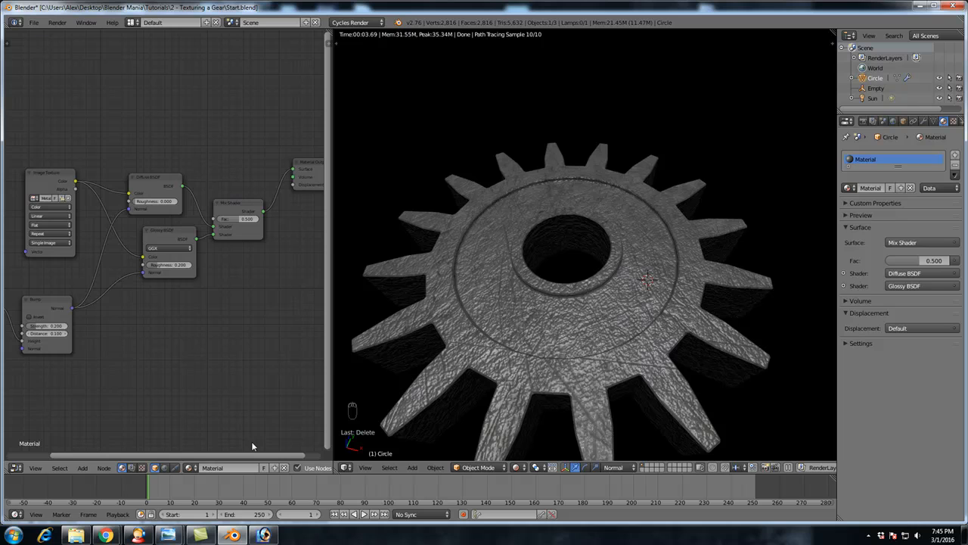
# Step: Switch to Photoshop and raise the contrast of MetalBare0182_2_S Spec.jpg to +65 with Brightness/Contrast, leaving brightness at 0
pyautogui.click(264, 535)
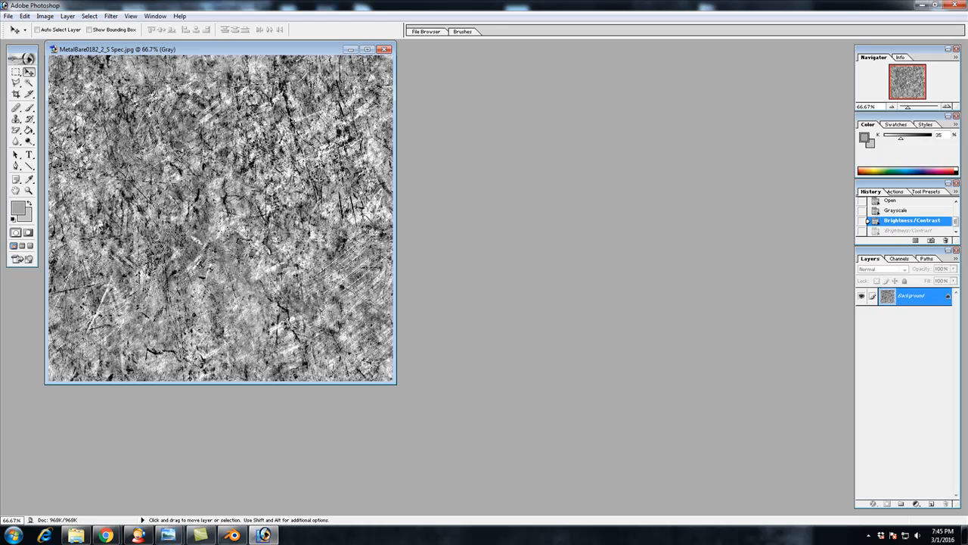
pyautogui.click(45, 15)
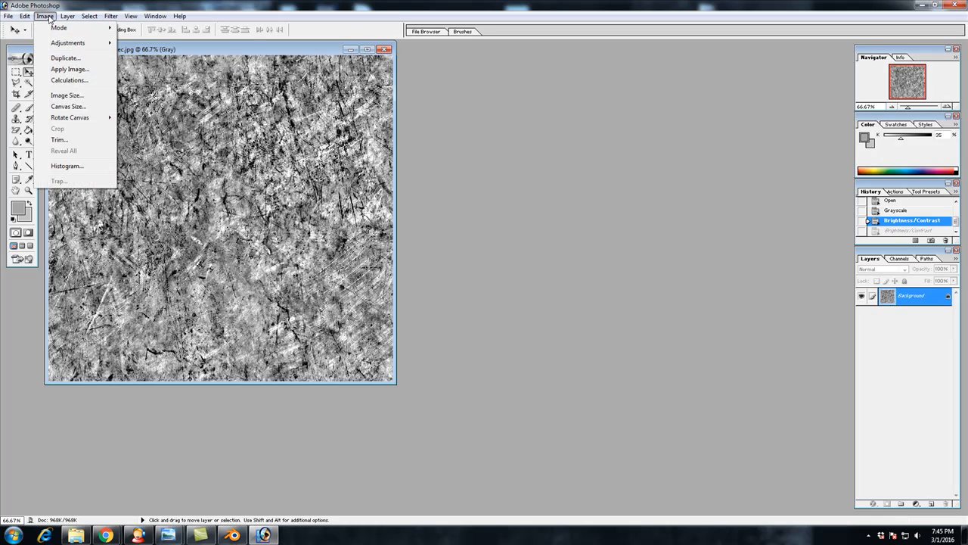
pyautogui.moveTo(59, 41)
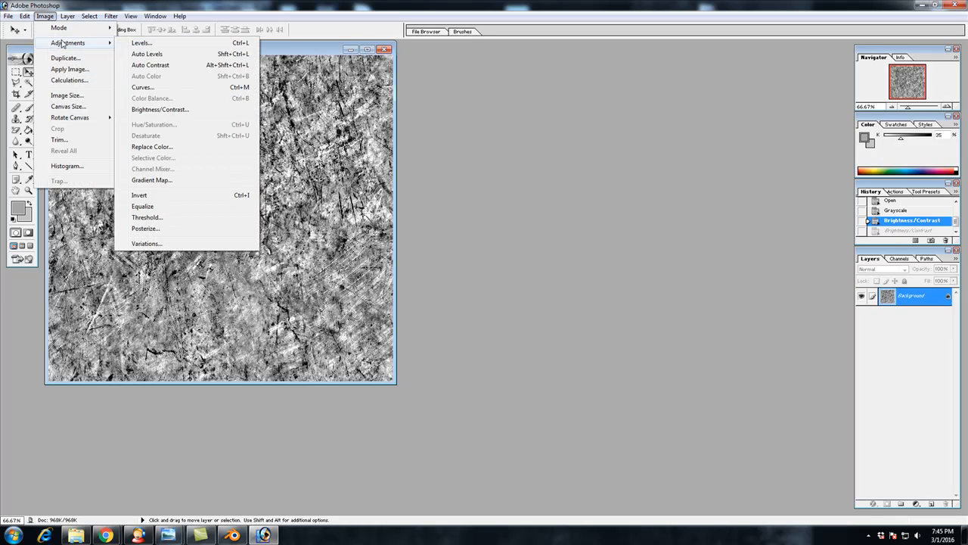
pyautogui.click(201, 108)
pyautogui.moveTo(571, 273); pyautogui.dragTo(605, 276)
pyautogui.press('Return')
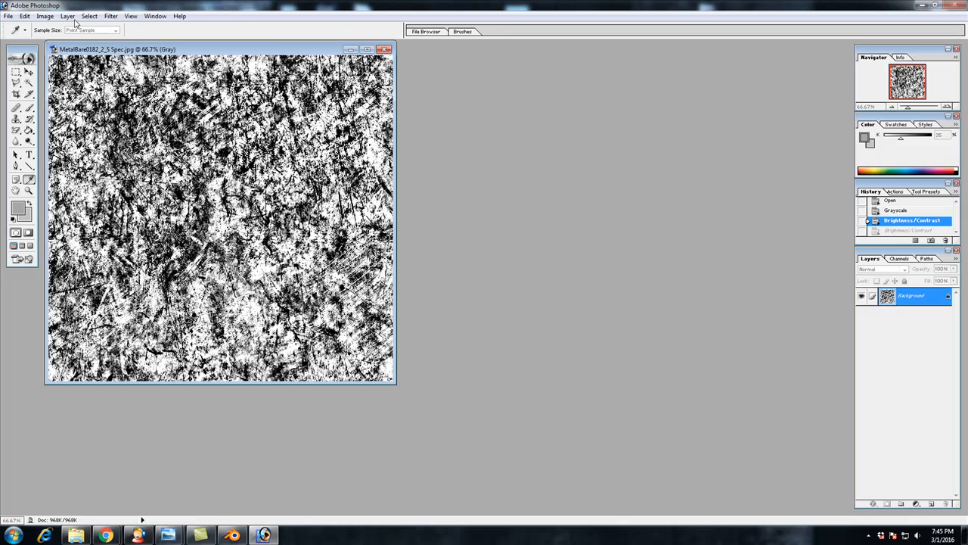
pyautogui.click(8, 17)
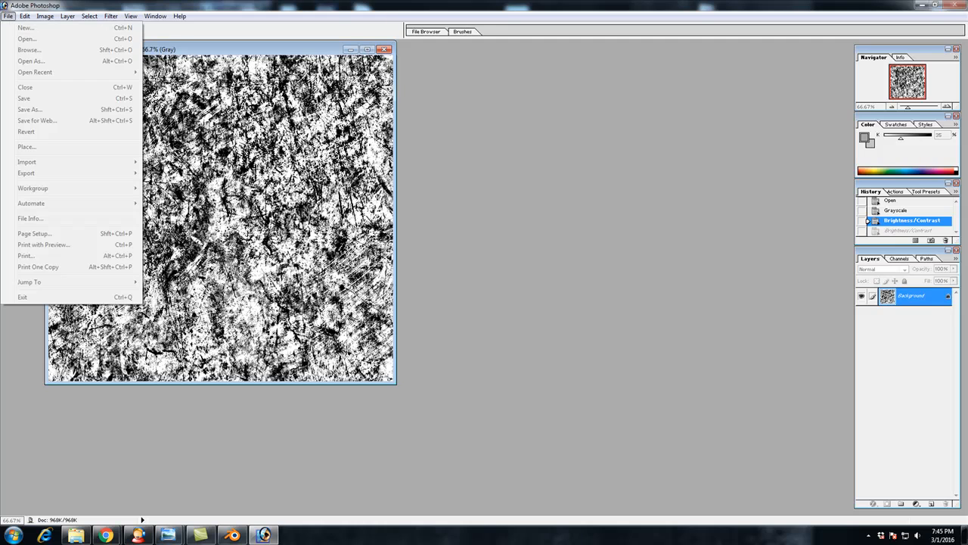
pyautogui.click(262, 533)
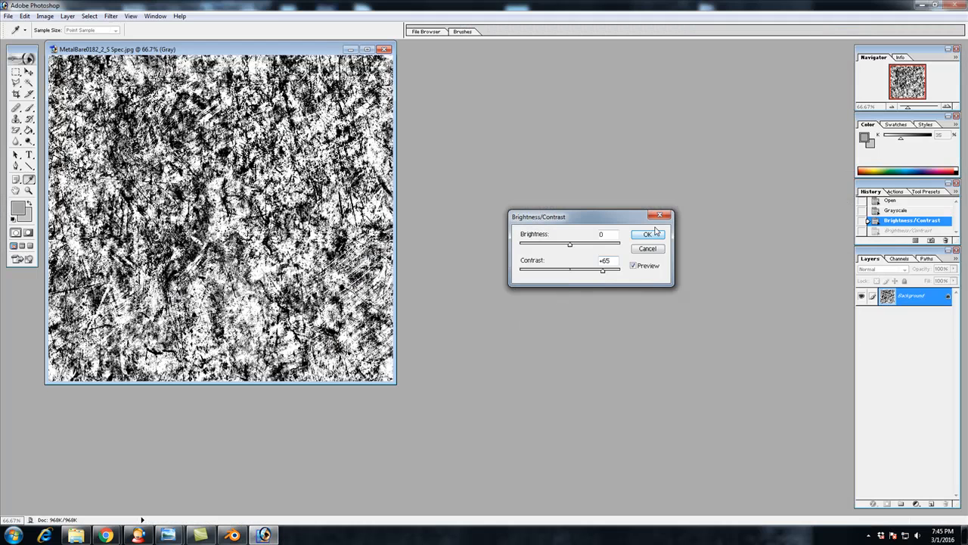
pyautogui.click(648, 234)
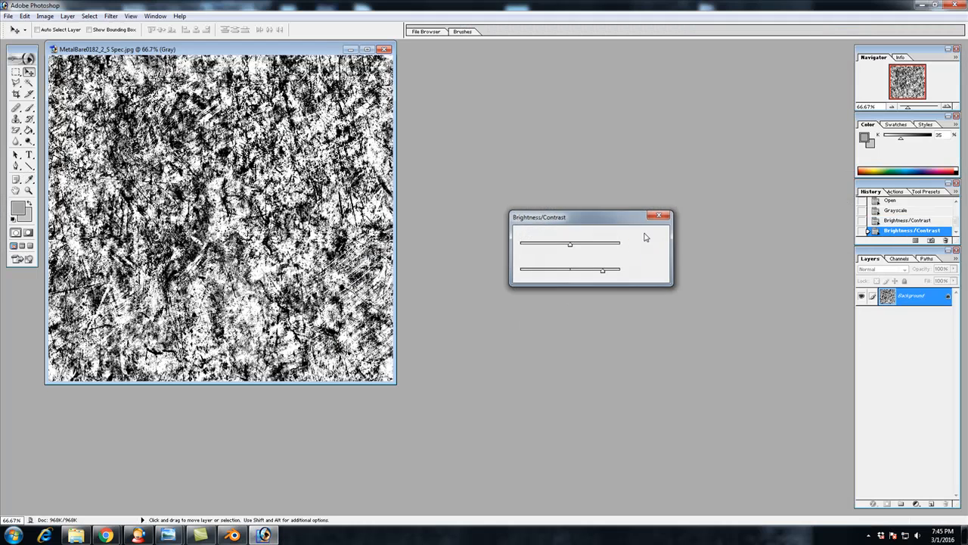
# Step: Save the image as the JPEG MetalBare0182_2_S Spec in the 2 - Texturing a Gear folder, replacing the existing file at Maximum quality
pyautogui.click(8, 16)
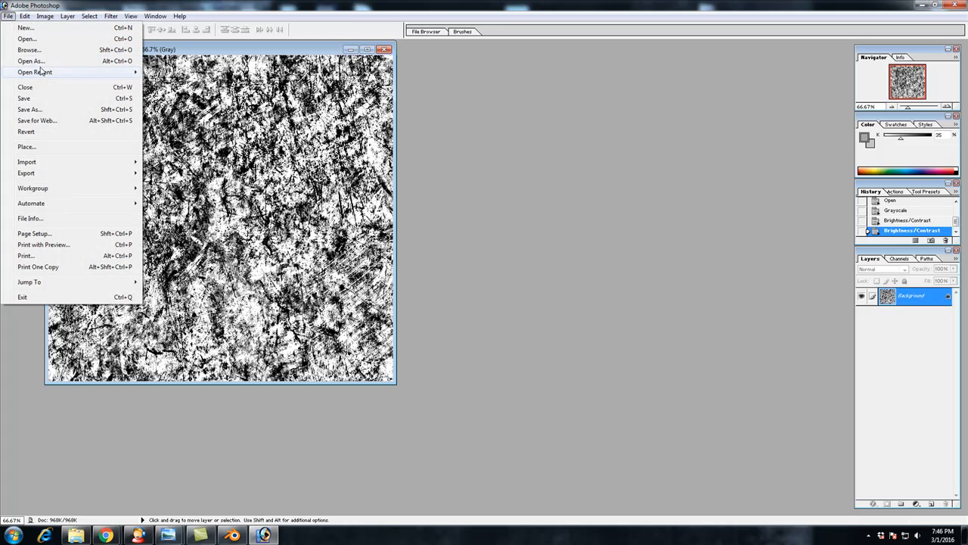
pyautogui.click(30, 109)
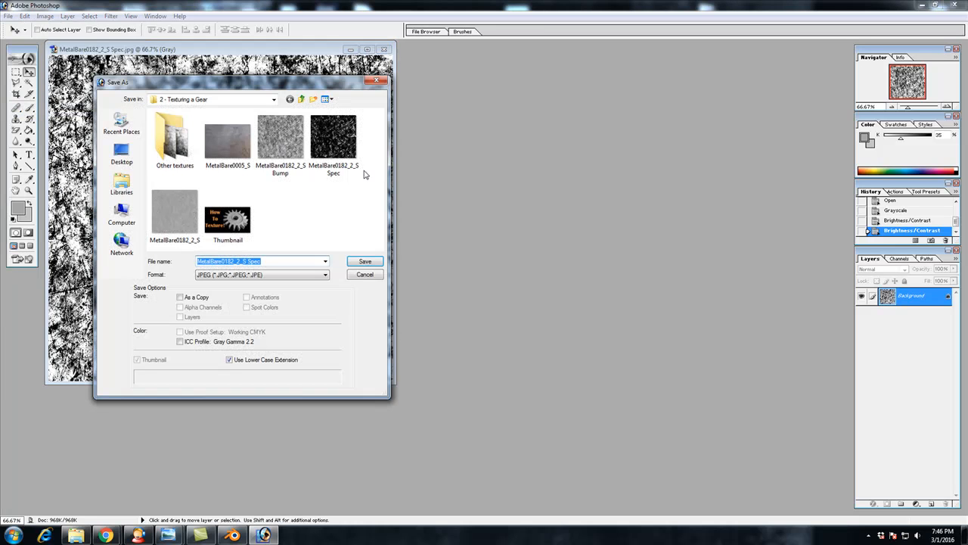
pyautogui.click(340, 156)
pyautogui.doubleClick(340, 156)
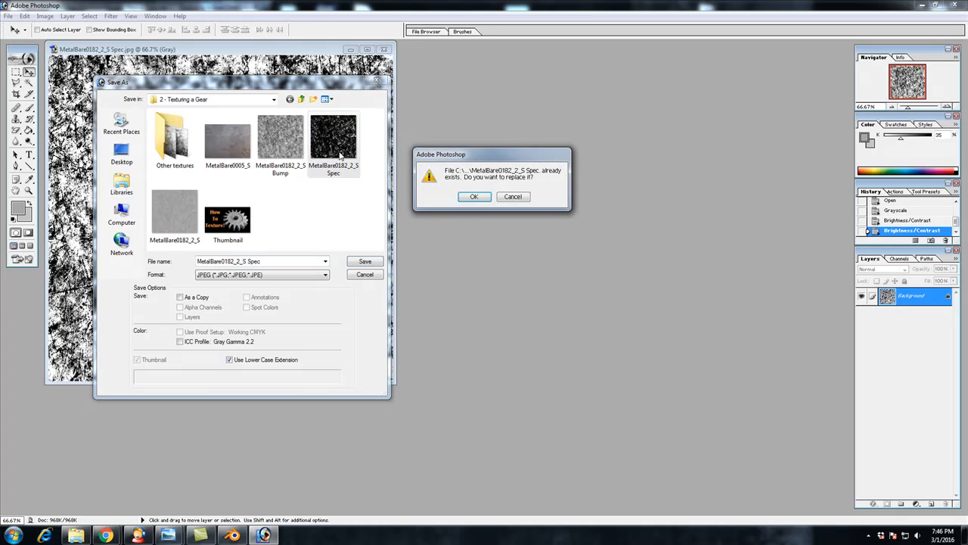
pyautogui.click(472, 189)
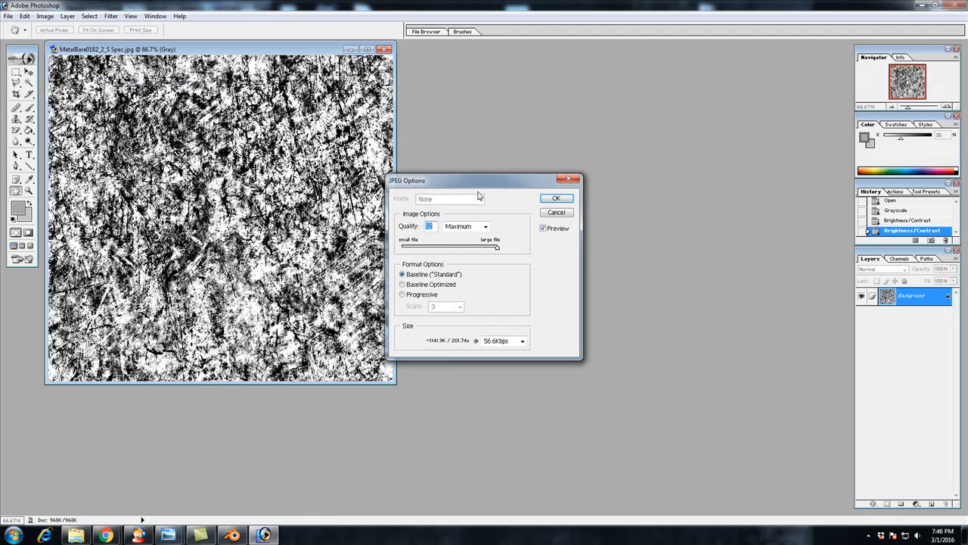
pyautogui.click(552, 198)
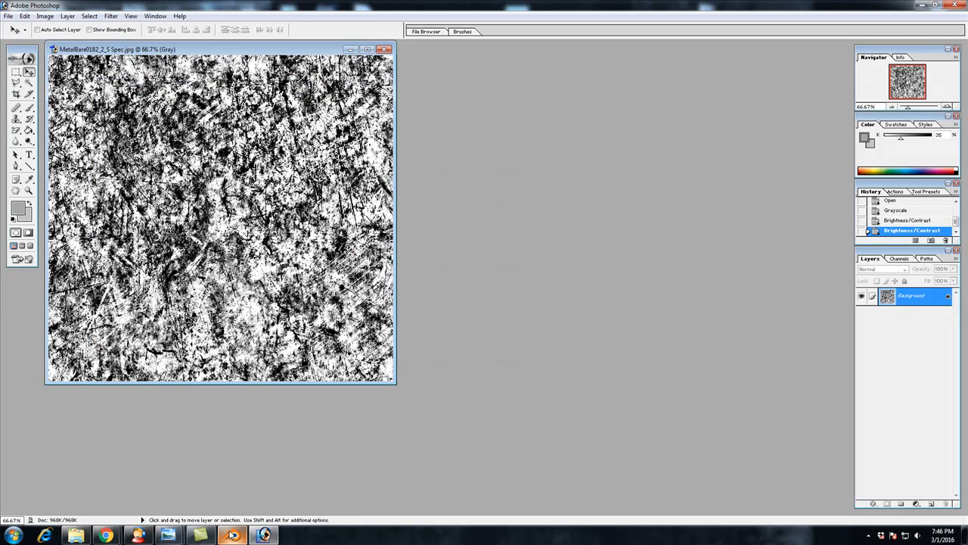
# Step: Switch to Blender, duplicate the color Image Texture node above the Diffuse BSDF, and load MetalBare0182_2_S Spec.jpg into the copy
pyautogui.click(232, 535)
pyautogui.click(46, 180)
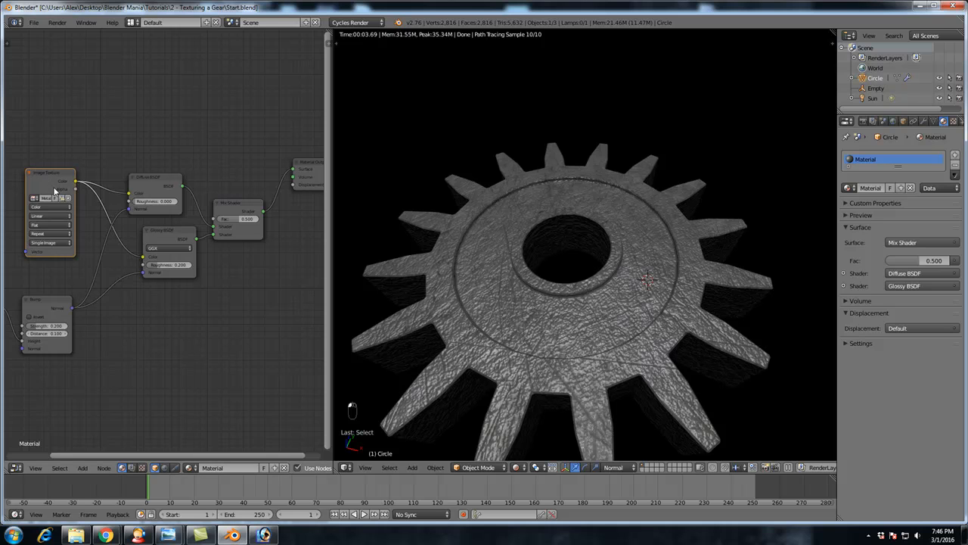
pyautogui.hotkey('shift', 'd')
pyautogui.click(184, 98)
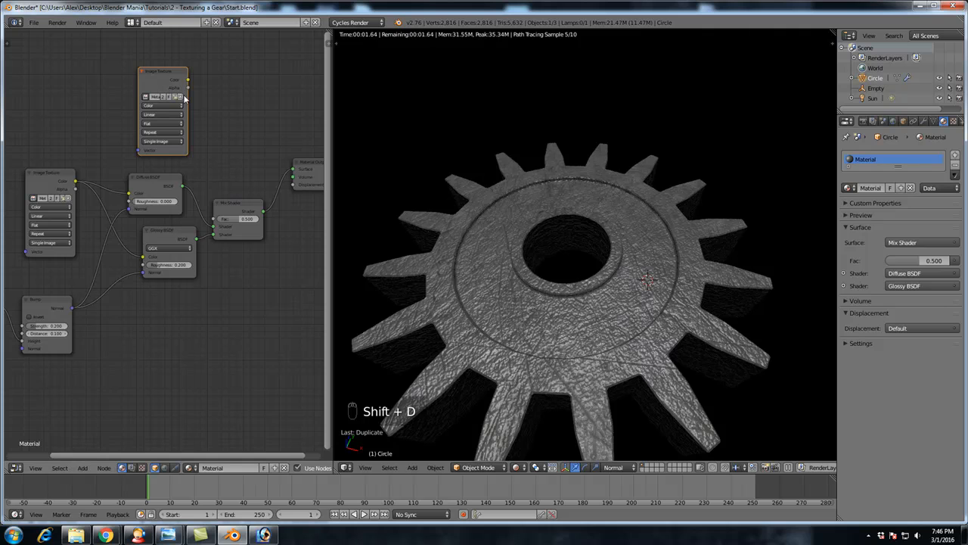
pyautogui.click(180, 97)
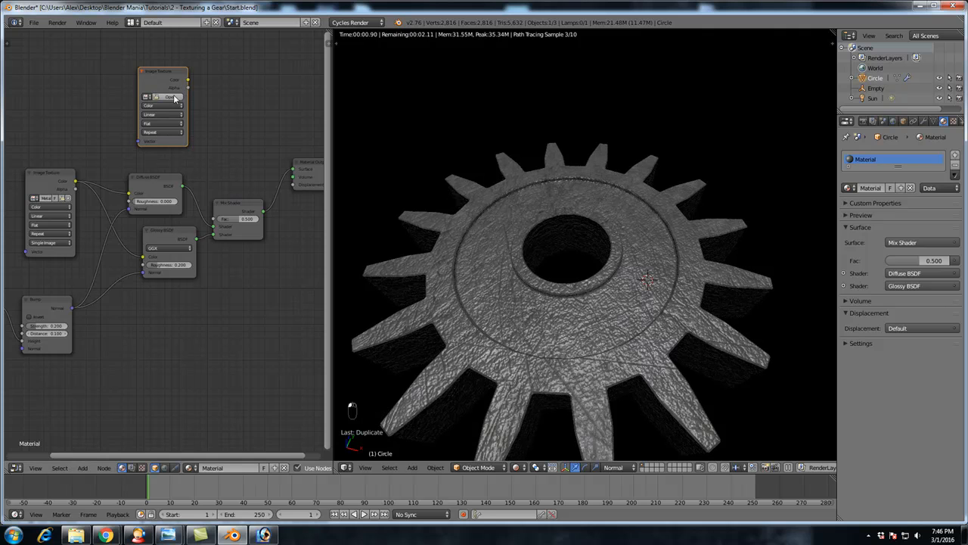
pyautogui.click(174, 98)
pyautogui.doubleClick(192, 124)
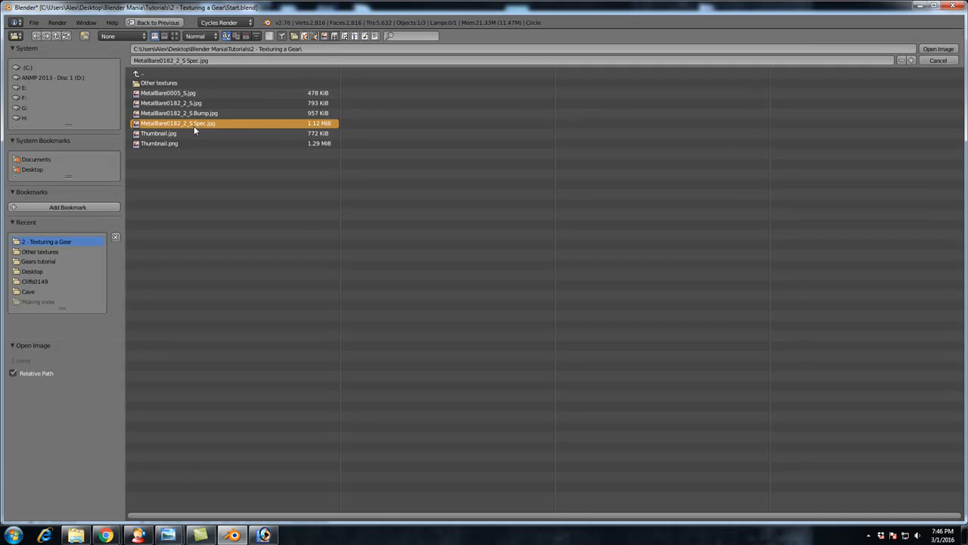
# Step: Link the spec texture's Color output to the Mix Shader's Fac input and move the Glossy BSDF node directly under the Diffuse BSDF
pyautogui.moveTo(189, 80); pyautogui.dragTo(213, 220)
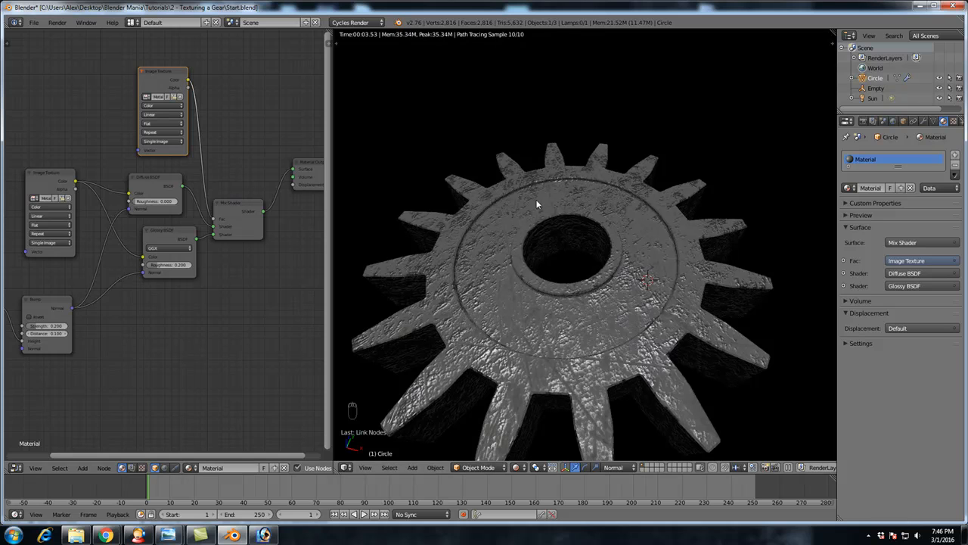
pyautogui.moveTo(546, 316); pyautogui.dragTo(557, 303, button='middle')
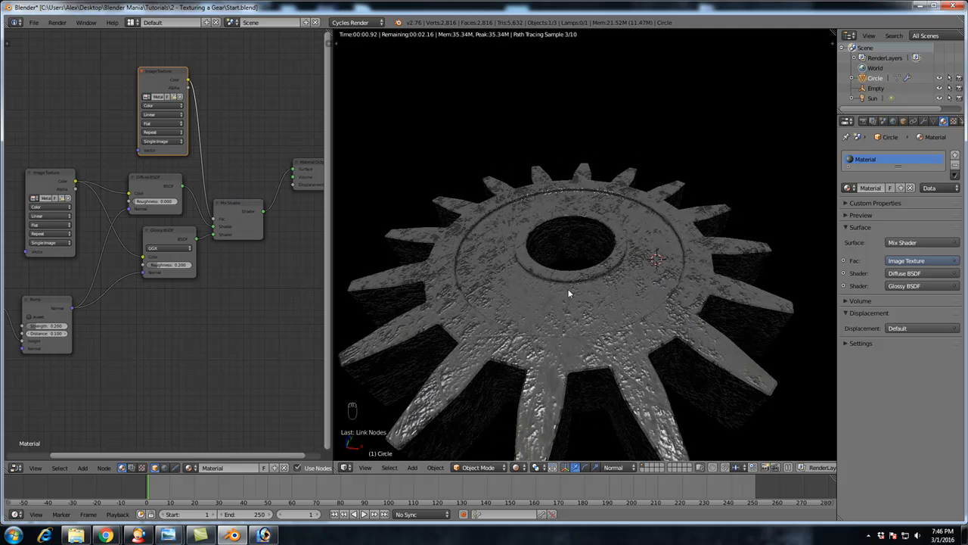
pyautogui.moveTo(545, 254)
pyautogui.mouseDown(button='middle')
pyautogui.moveTo(533, 255)
pyautogui.moveTo(535, 267)
pyautogui.mouseUp(button='middle')
pyautogui.moveTo(172, 229); pyautogui.dragTo(156, 227)
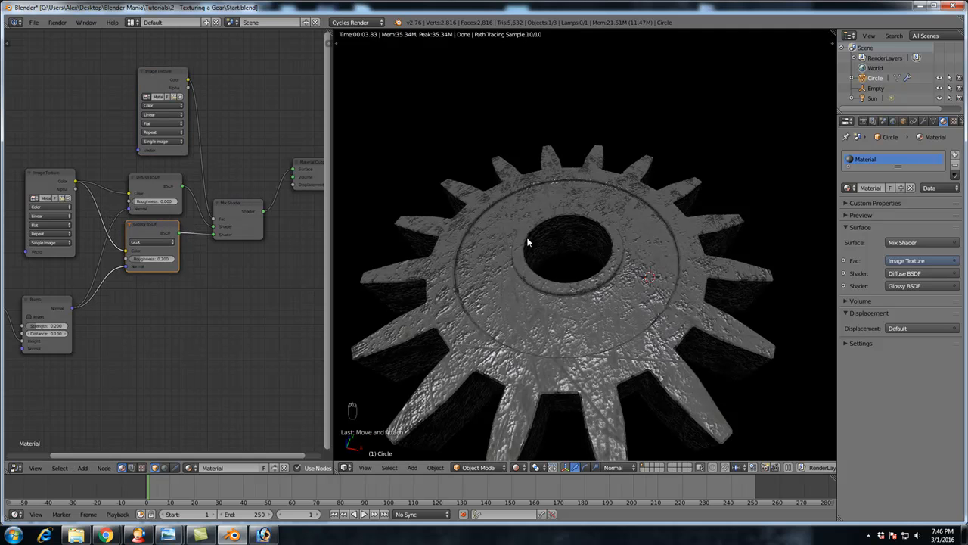
pyautogui.scroll(-3, 575, 249)
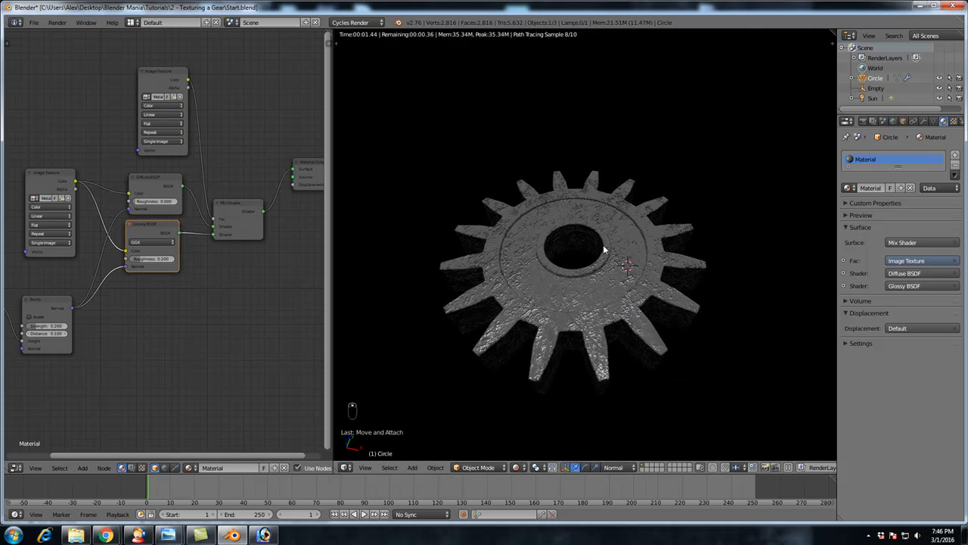
pyautogui.scroll(2, 593, 297)
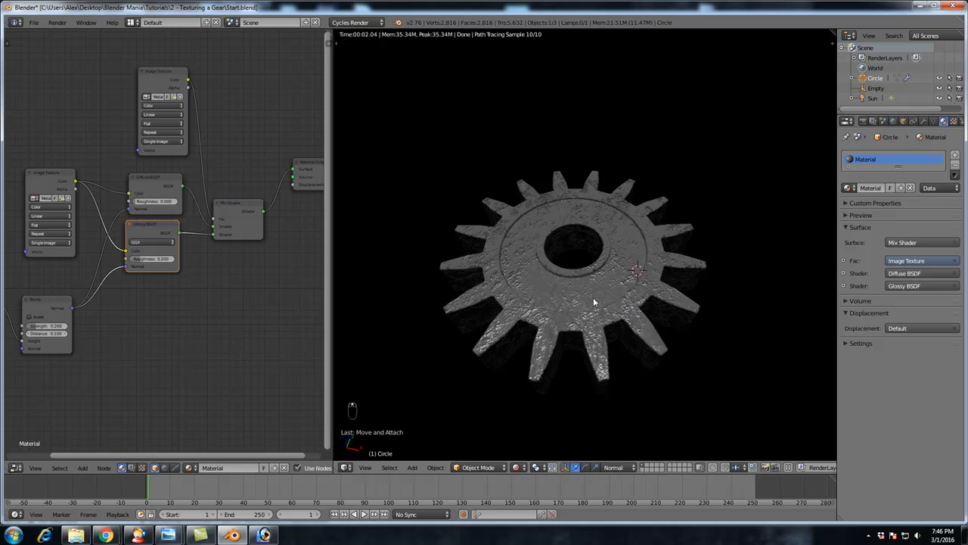
pyautogui.moveTo(130, 332); pyautogui.dragTo(193, 313, button='middle')
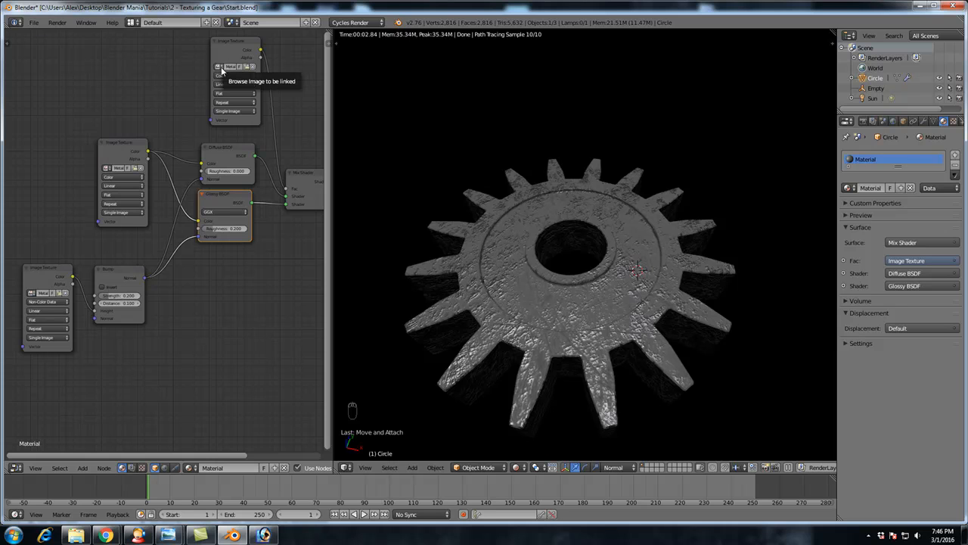
# Step: Try MetalBare0182_2_S Bump.jpg in the Image Texture node driving the Mix Shader factor, and switch it back to MetalBare0182_2_S Spec.jpg
pyautogui.click(219, 67)
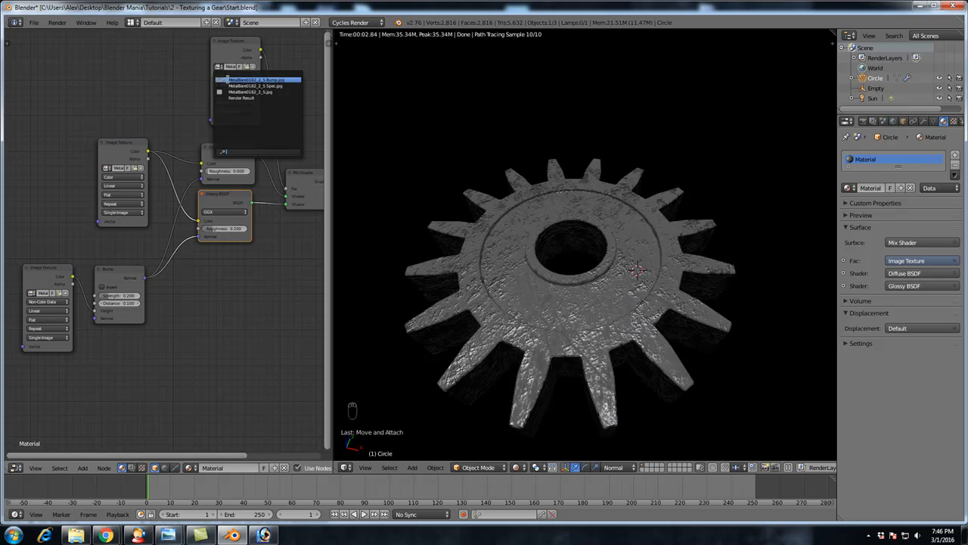
pyautogui.click(234, 80)
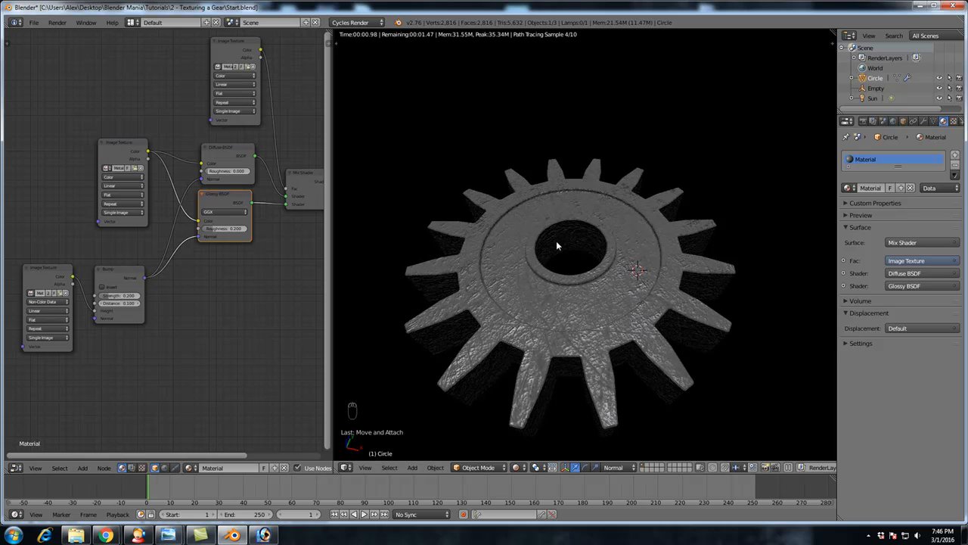
pyautogui.scroll(2, 553, 262)
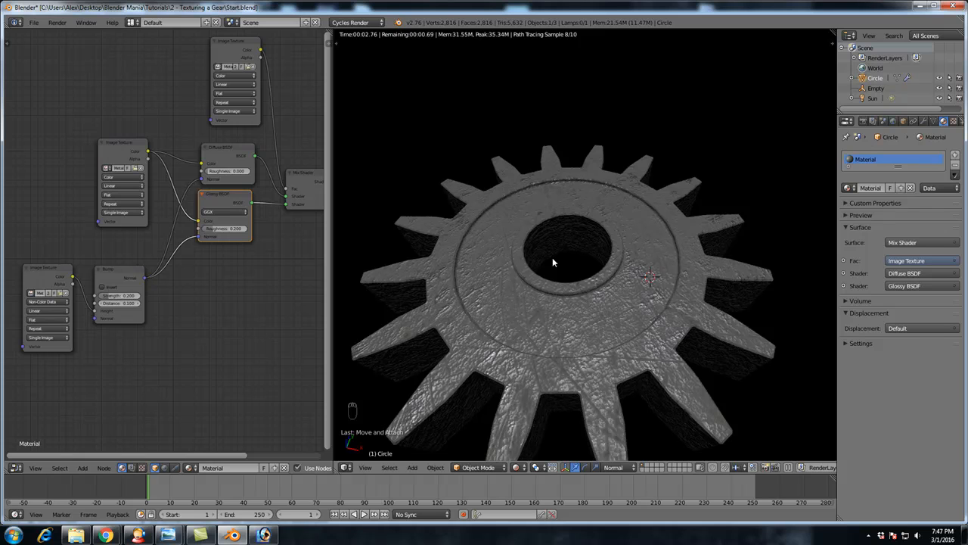
pyautogui.click(218, 66)
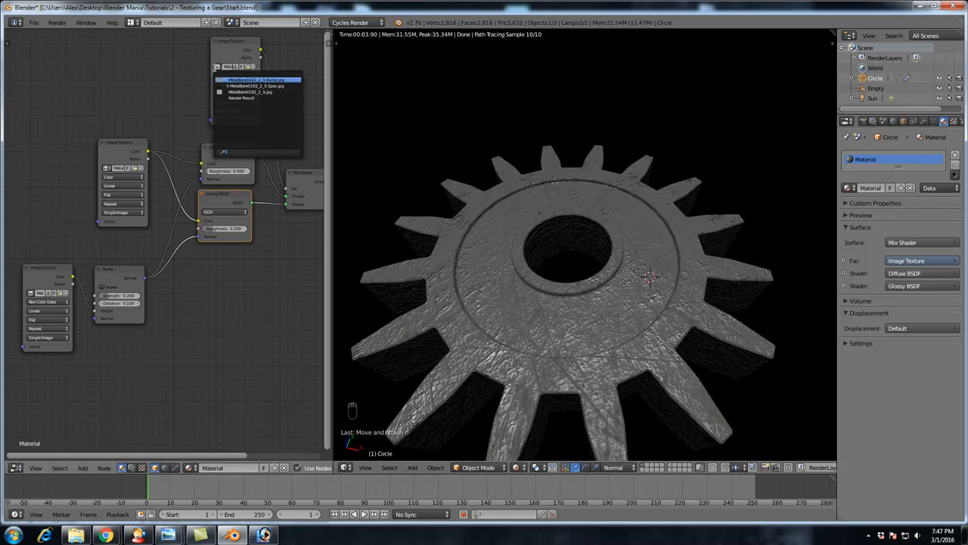
pyautogui.click(235, 86)
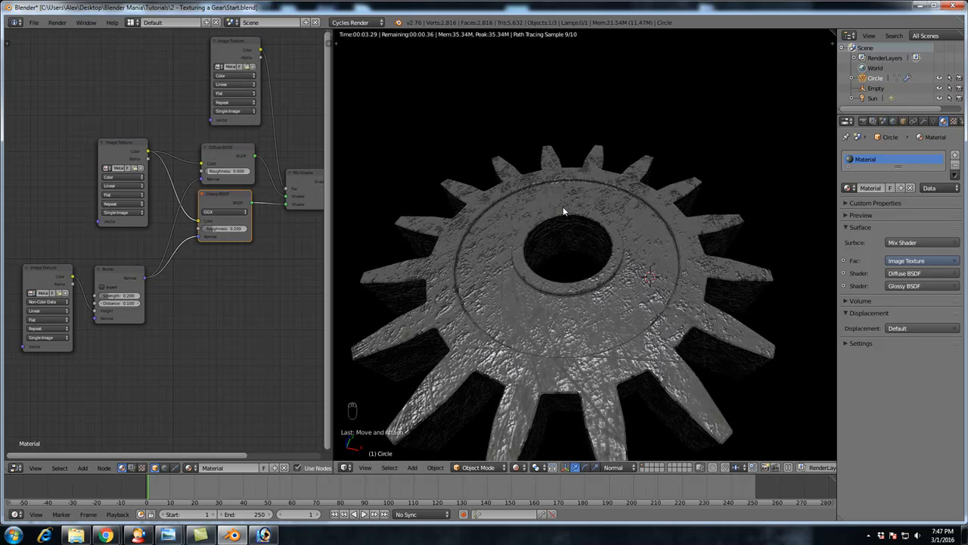
# Step: Set the color space of the spec Image Texture node to Non-Color Data
pyautogui.click(243, 79)
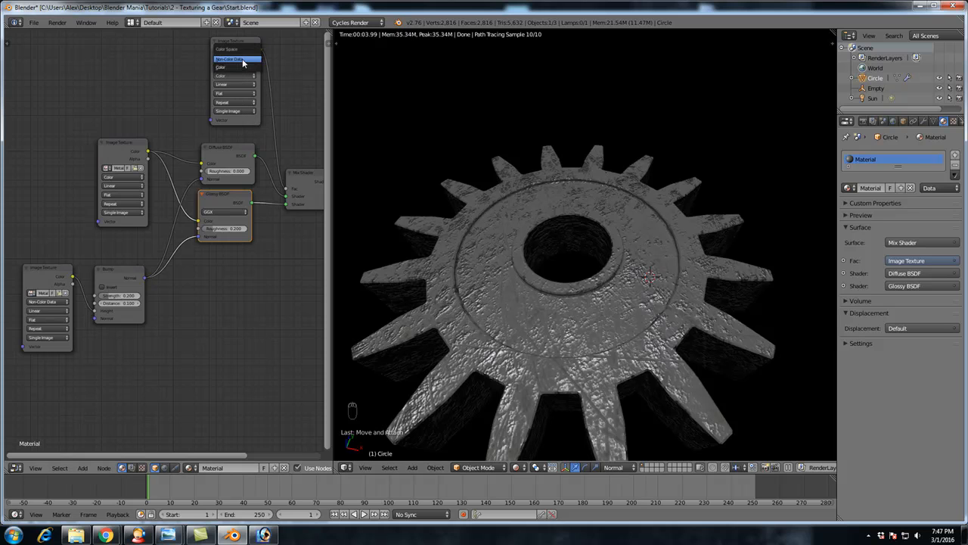
pyautogui.click(241, 60)
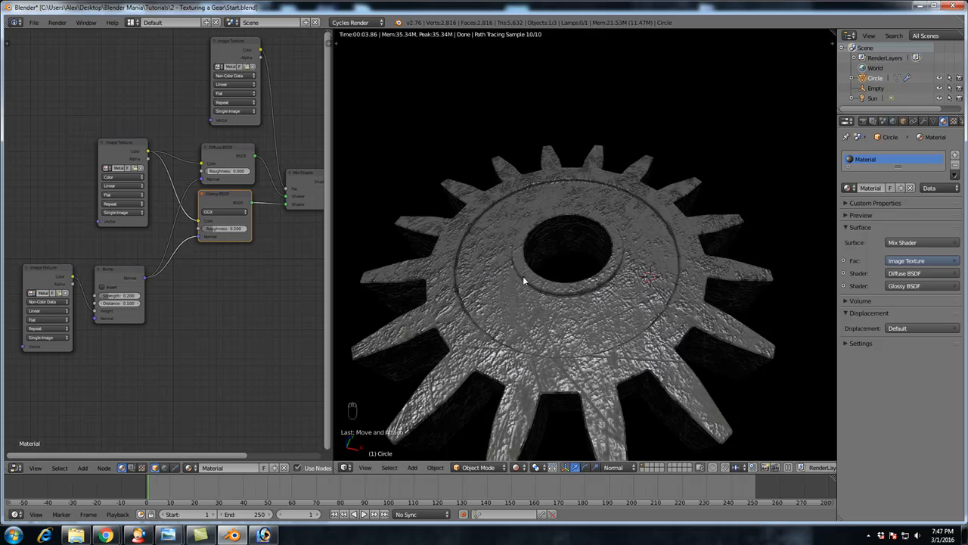
pyautogui.scroll(-3, 523, 277)
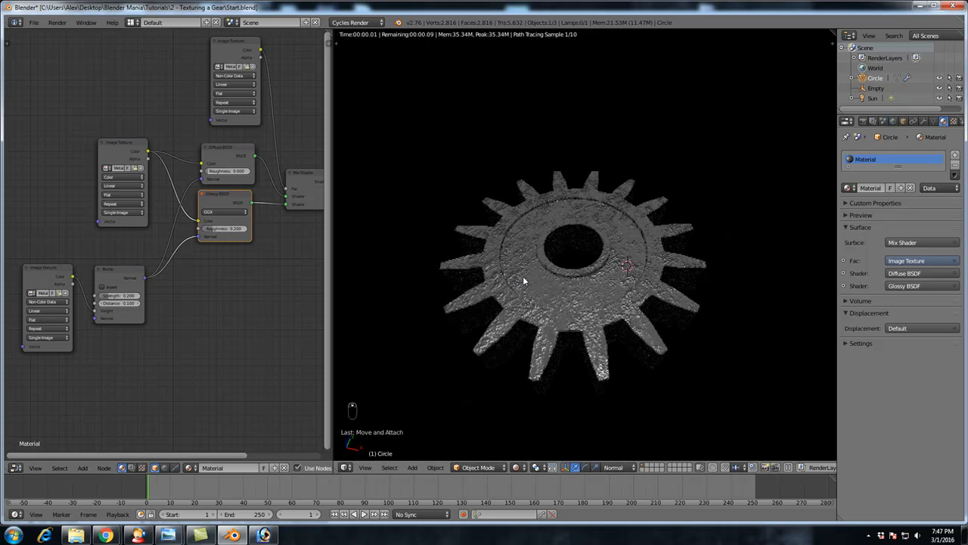
# Step: Set the Bump node's strength to 0.3 and inspect the gear's surface up close
pyautogui.click(117, 295)
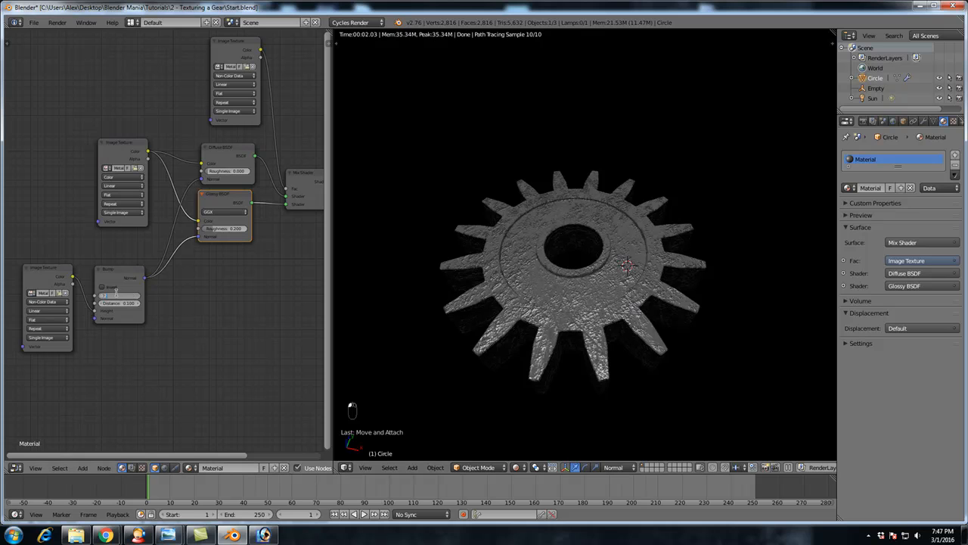
pyautogui.write('0.3')
pyautogui.press('Return')
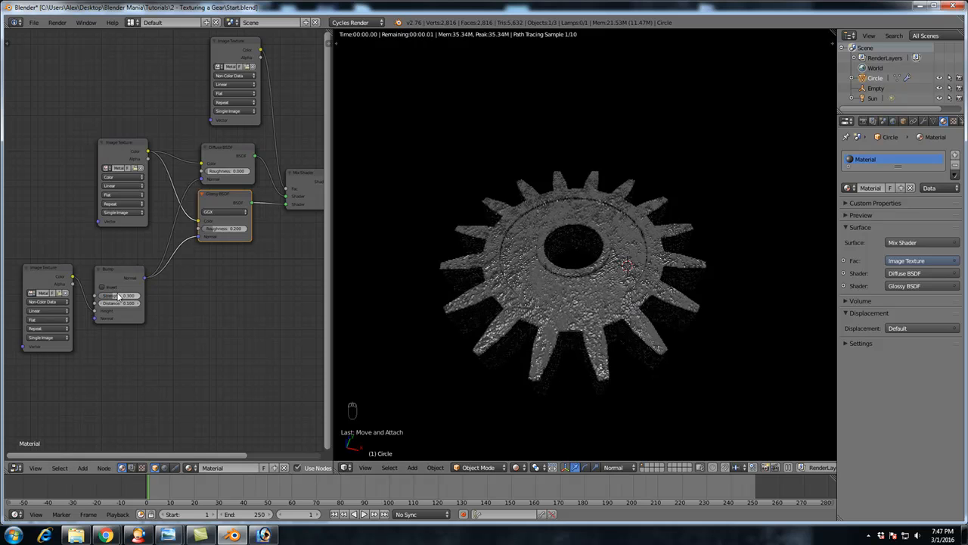
pyautogui.scroll(2, 586, 300)
pyautogui.scroll(2, 586, 301)
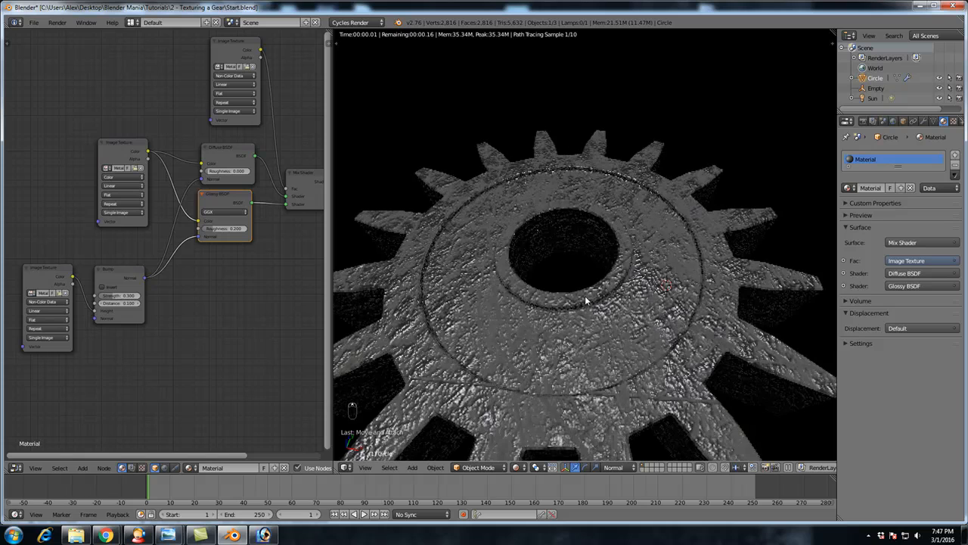
pyautogui.moveTo(603, 303); pyautogui.dragTo(605, 294, button='middle')
pyautogui.moveTo(262, 309); pyautogui.dragTo(125, 318, button='middle')
pyautogui.moveTo(190, 318); pyautogui.dragTo(273, 311, button='middle')
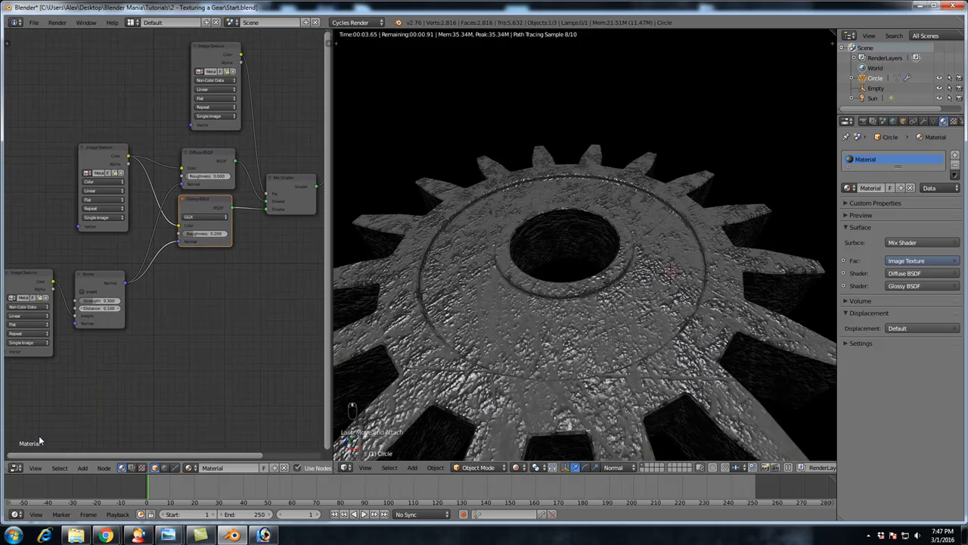
# Step: Change the node editor to the UV/Image Editor, enter Edit Mode on the gear, and show MetalBare0182_2_S.jpg behind its UVs
pyautogui.click(15, 468)
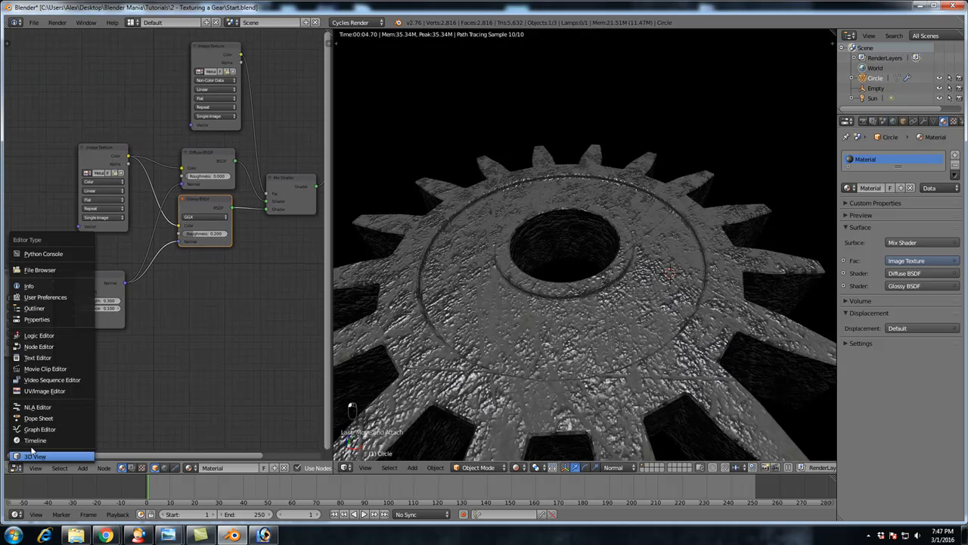
pyautogui.click(45, 391)
pyautogui.press('Tab')
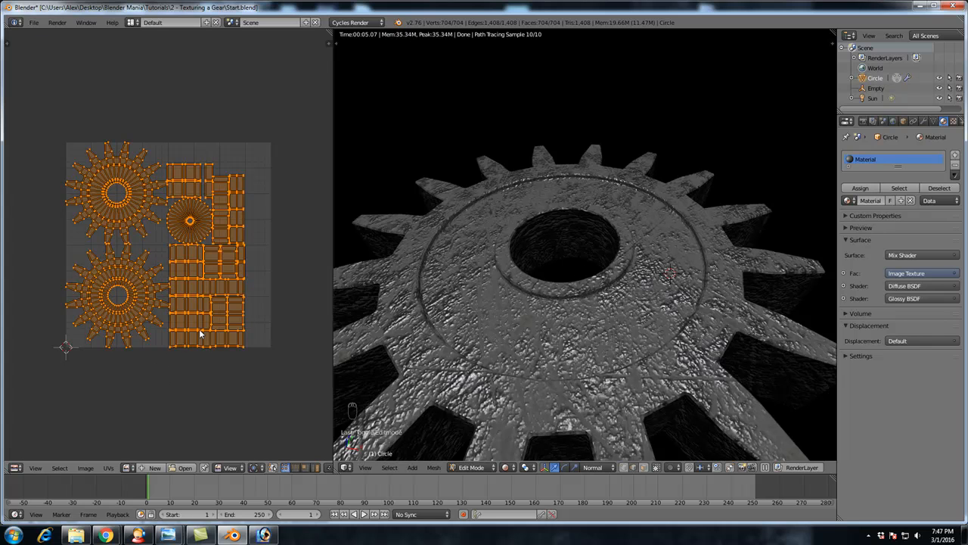
pyautogui.click(129, 467)
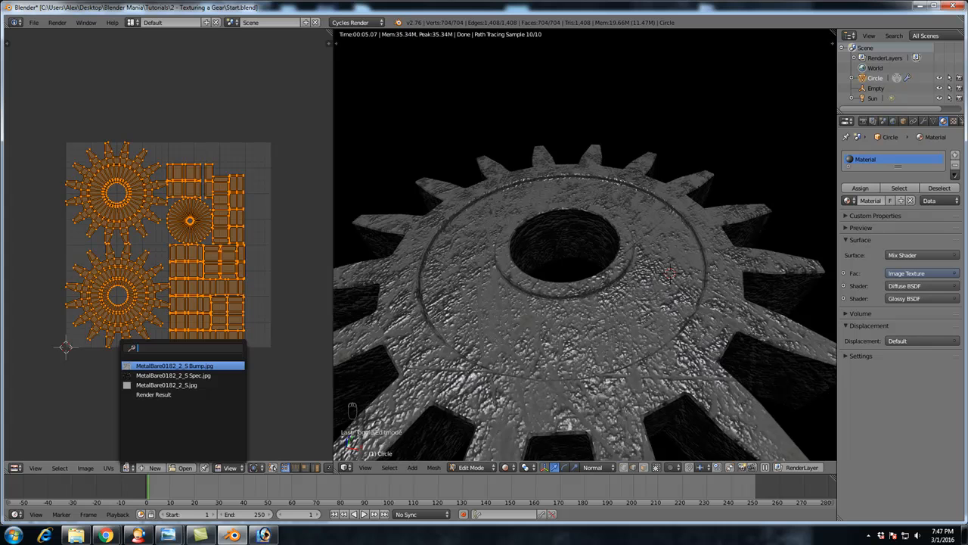
pyautogui.click(160, 385)
# Step: Scale all the gear's UV islands up to roughly four times their size, extending beyond the image, and return to Object Mode
pyautogui.scroll(-8, 197, 348)
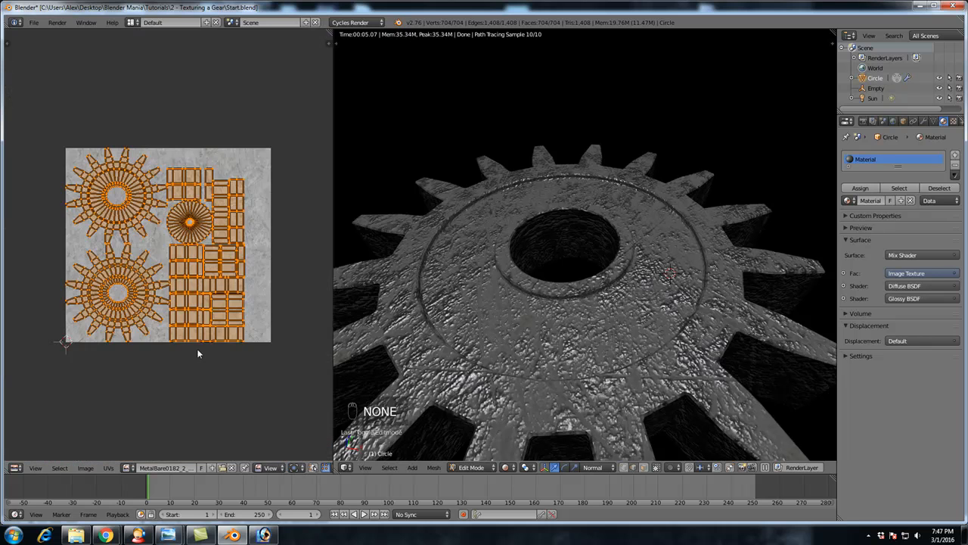
pyautogui.press('s')
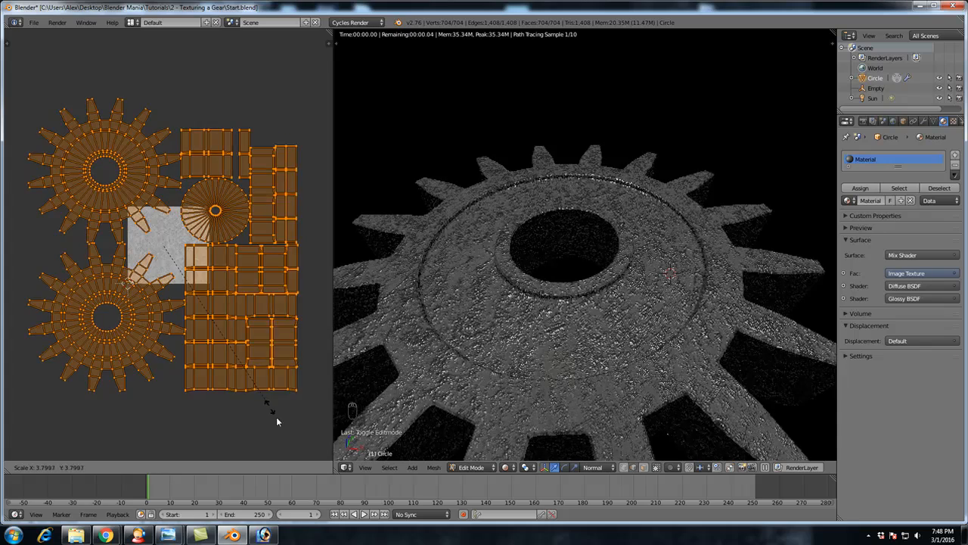
pyautogui.click(281, 425)
pyautogui.press('s')
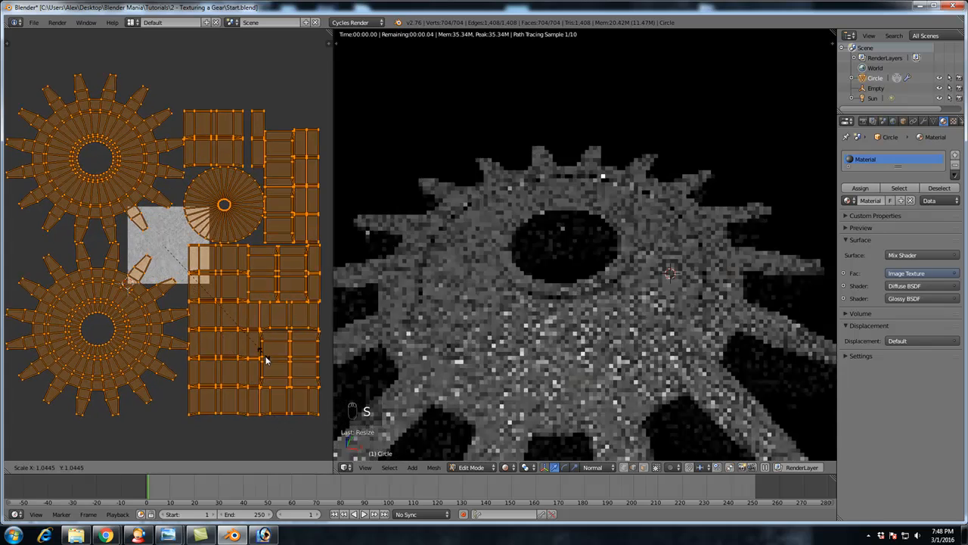
pyautogui.click(267, 360)
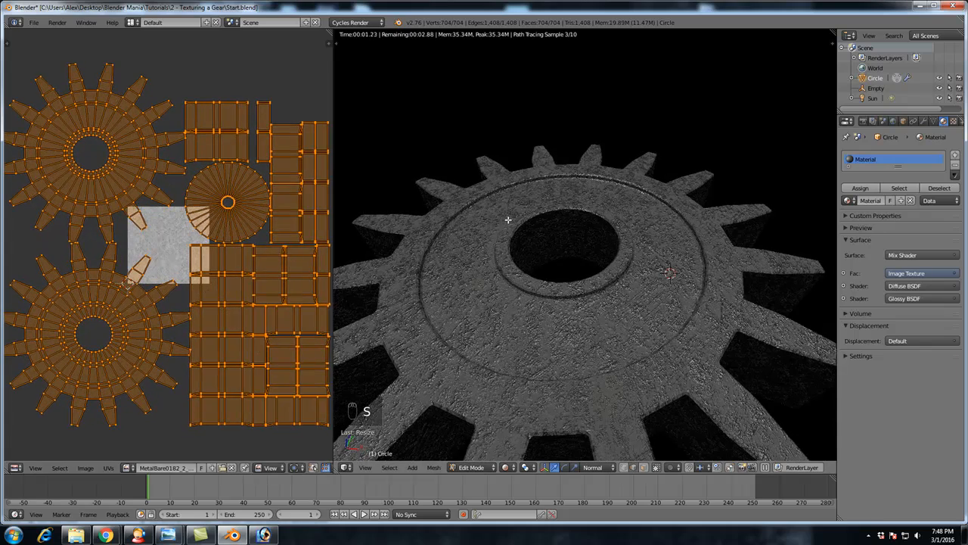
pyautogui.press('s')
pyautogui.click(324, 340)
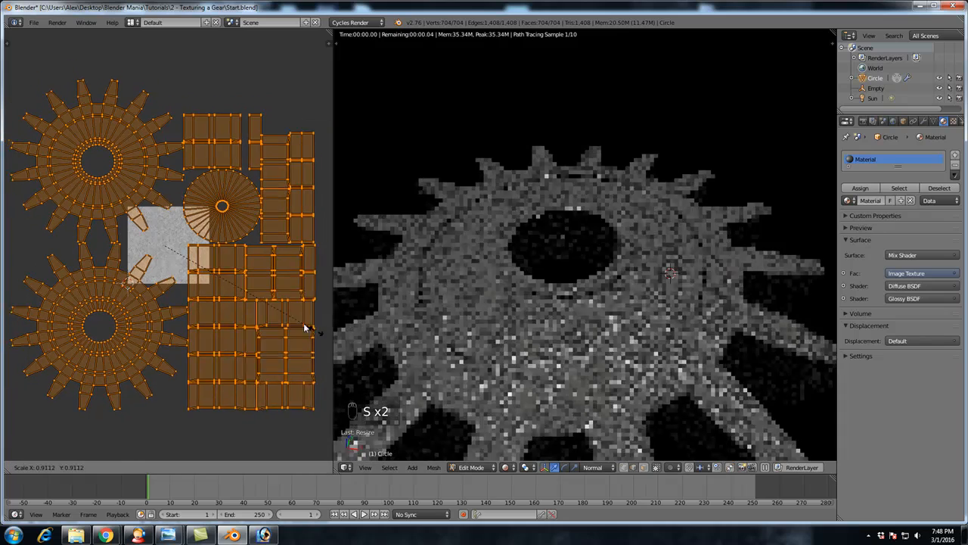
pyautogui.press('Tab')
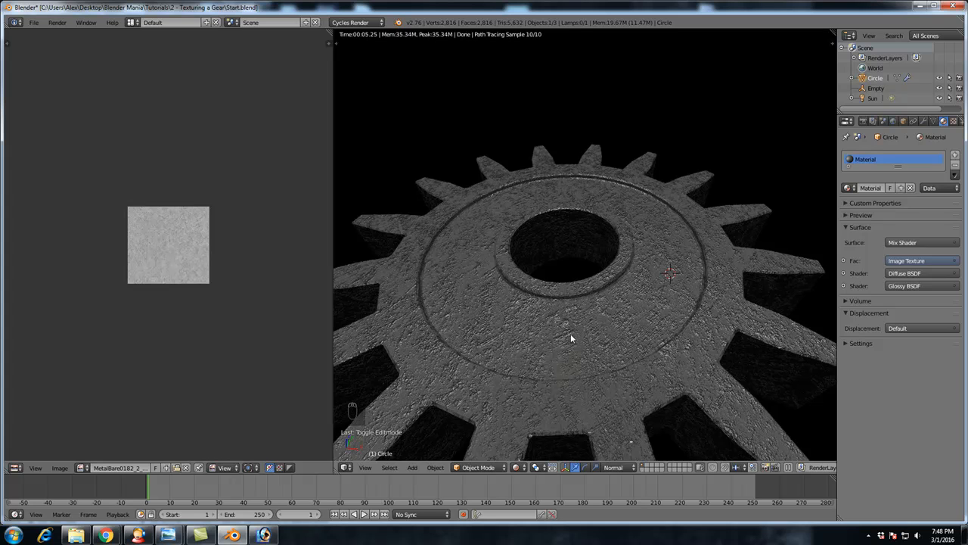
# Step: Change the 3D viewport to wireframe shading and delete the Sun lamp above the gear
pyautogui.moveTo(557, 341); pyautogui.dragTo(561, 316, button='middle')
pyautogui.scroll(-10, 566, 299)
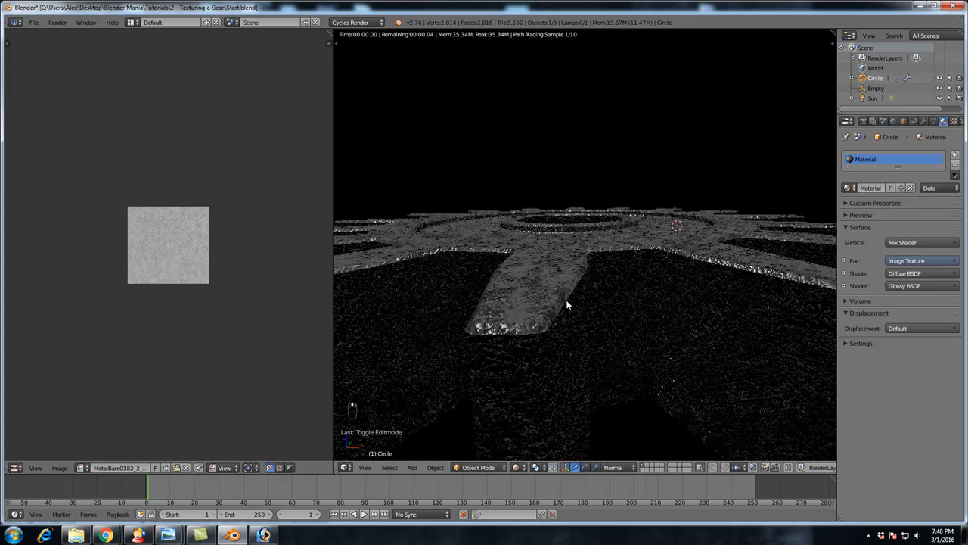
pyautogui.moveTo(574, 203); pyautogui.dragTo(611, 184, button='middle')
pyautogui.scroll(-3, 611, 183)
pyautogui.scroll(-1, 611, 183)
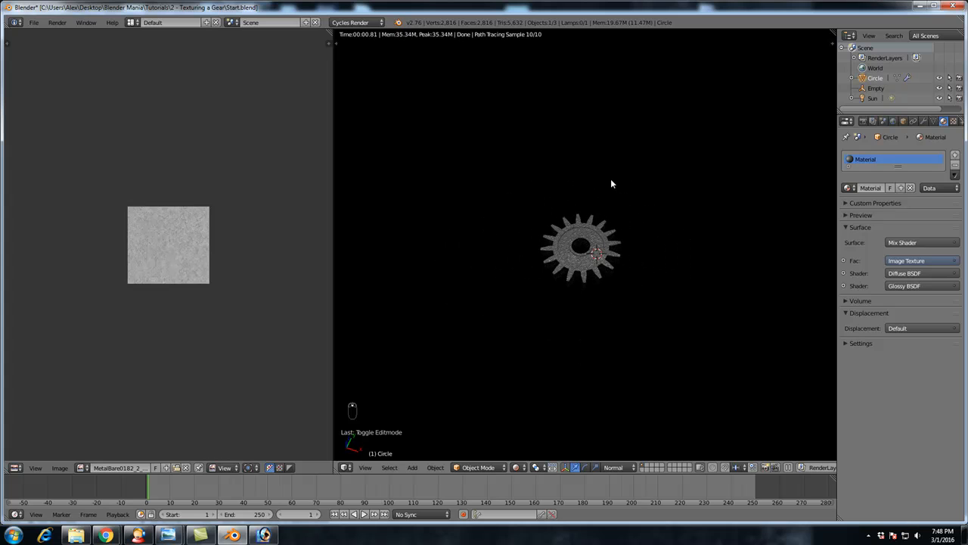
pyautogui.press('z')
pyautogui.scroll(-2, 610, 179)
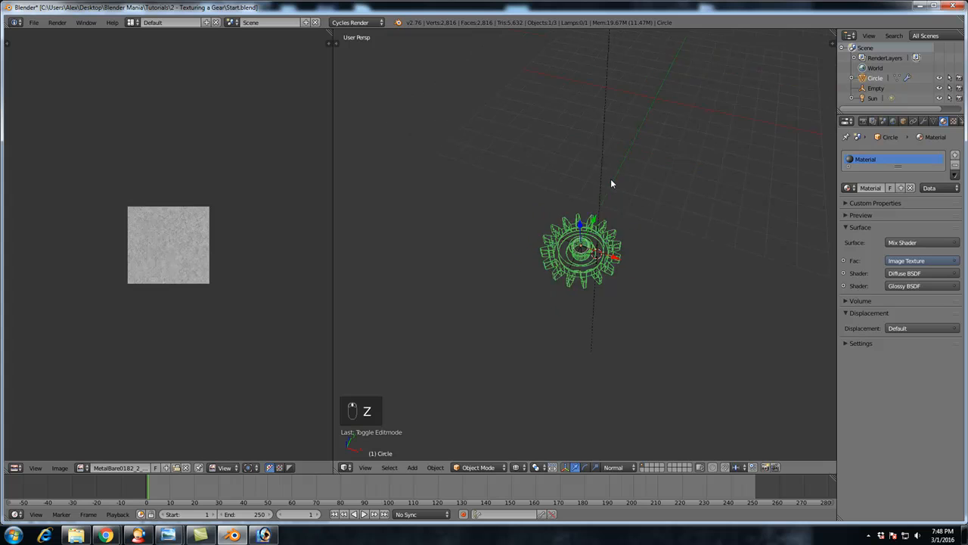
pyautogui.rightClick(595, 140)
pyautogui.press('x')
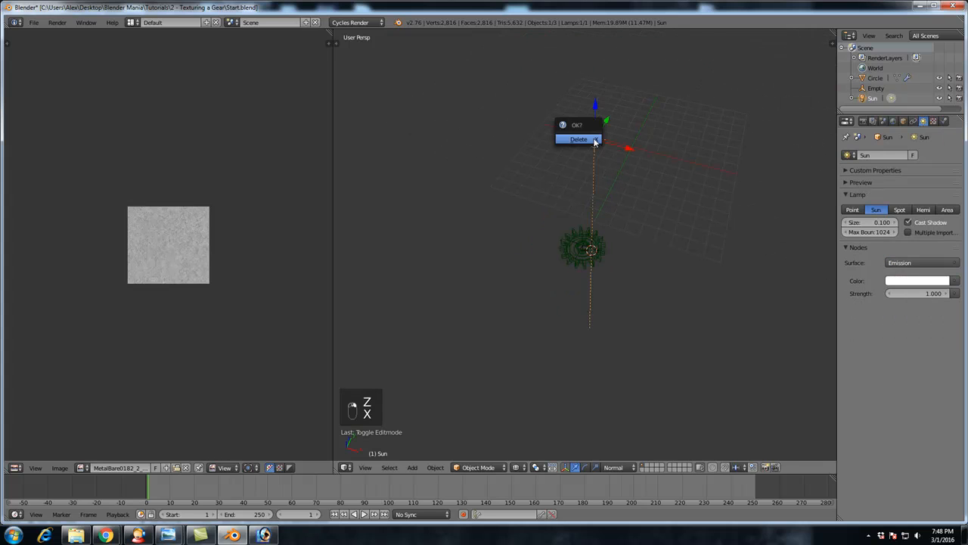
pyautogui.click(594, 140)
# Step: Add a cylinder mesh in top view and move it diagonally below and to the right of the gear
pyautogui.press('KP_7')
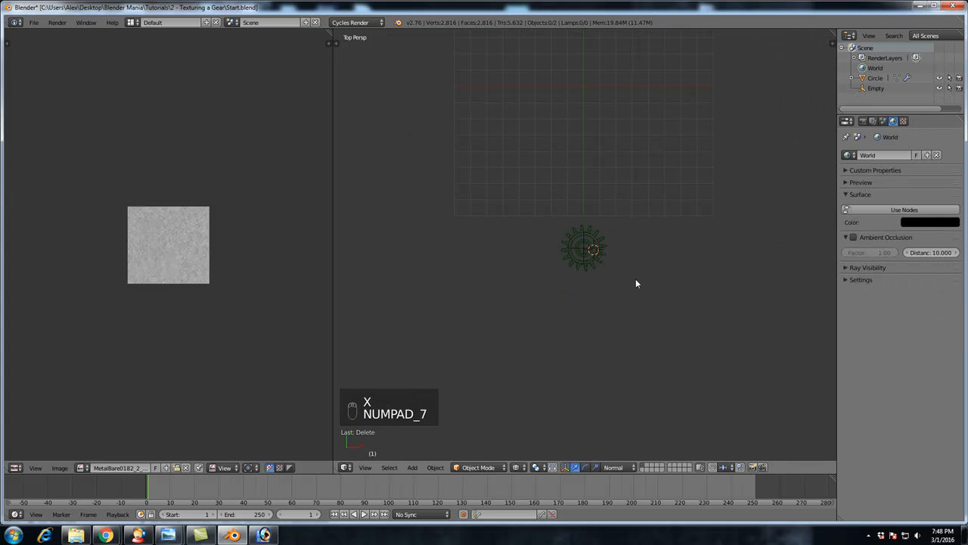
pyautogui.hotkey('shift', 'a')
pyautogui.moveTo(635, 280)
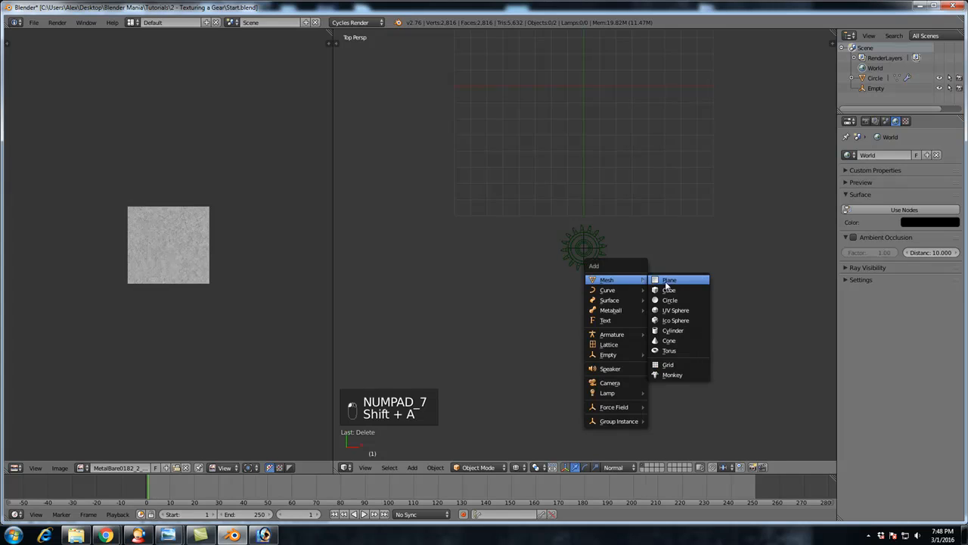
pyautogui.click(675, 330)
pyautogui.press('g')
pyautogui.click(655, 313)
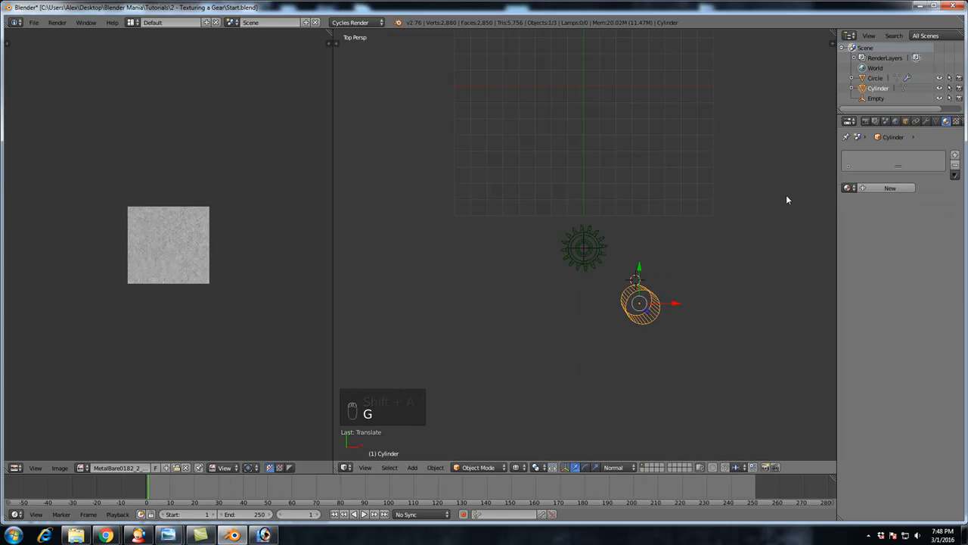
# Step: Give the cylinder a new material with an Emission surface
pyautogui.click(885, 189)
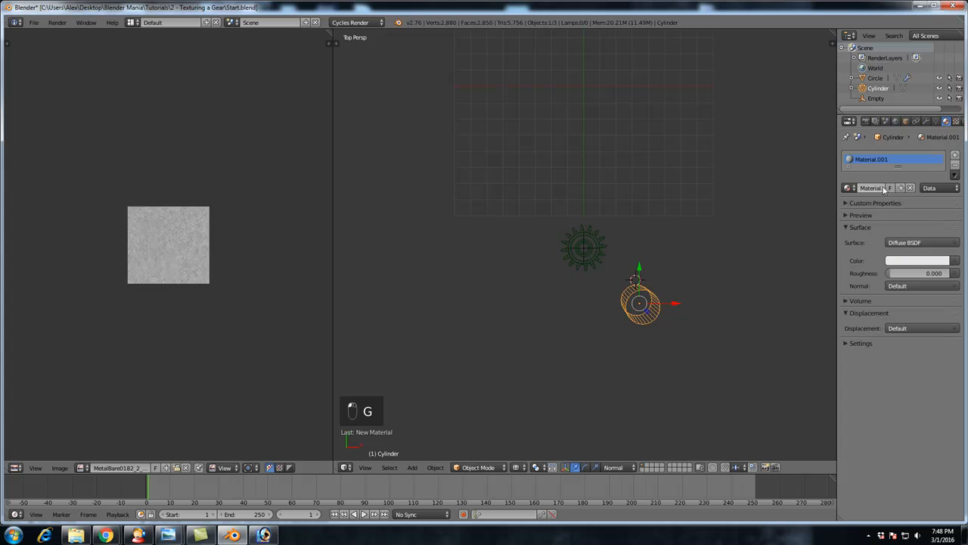
pyautogui.click(911, 243)
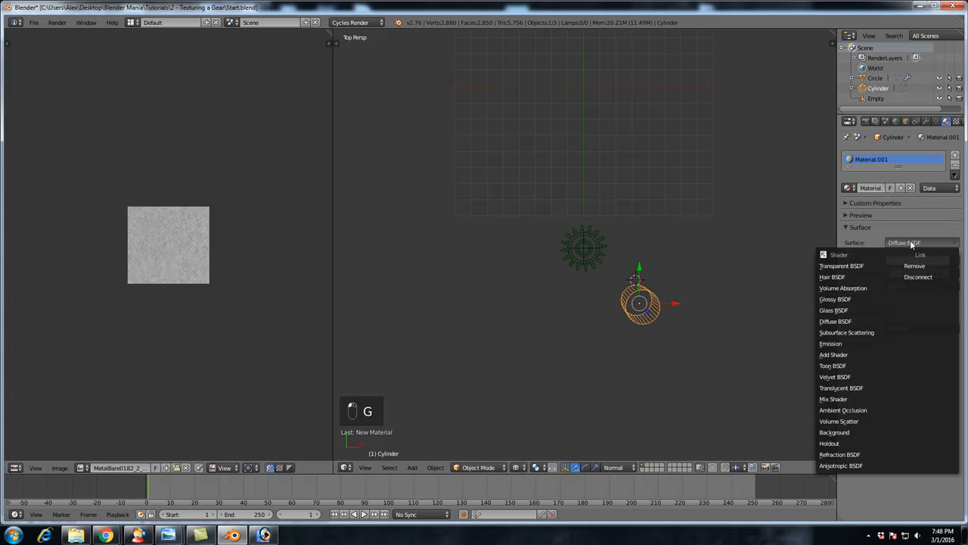
pyautogui.click(852, 345)
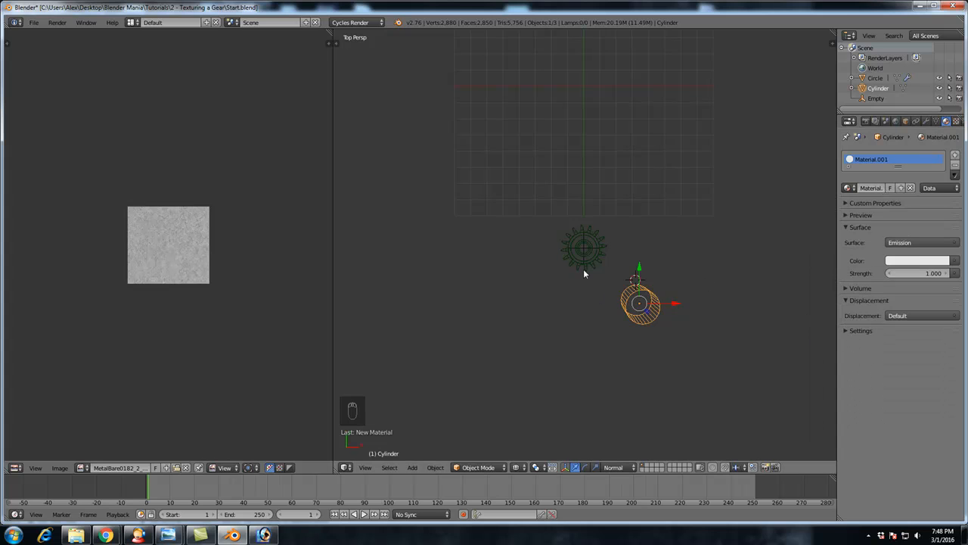
# Step: Set the 3D viewport shading to Rendered to preview the gear lit by the cylinder
pyautogui.moveTo(609, 338); pyautogui.dragTo(515, 447, button='middle')
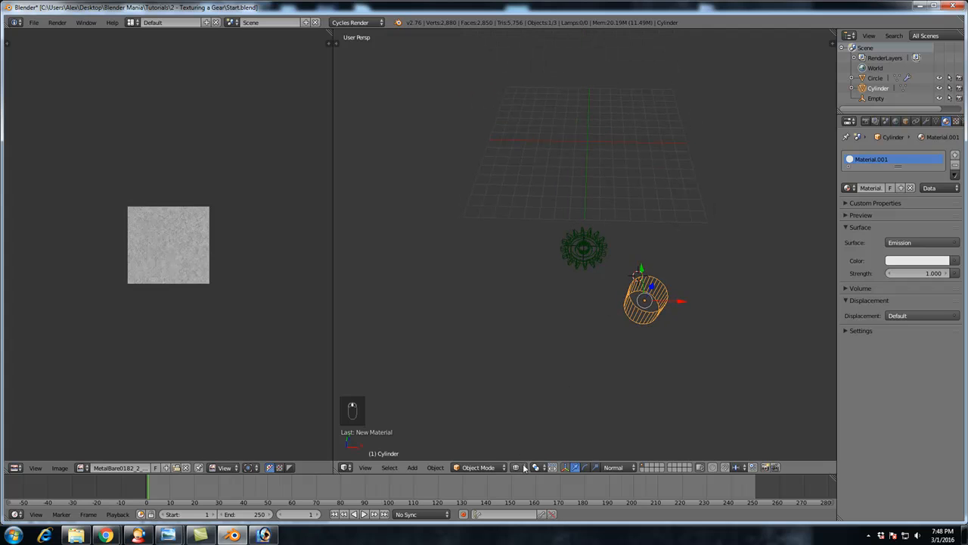
pyautogui.click(522, 467)
pyautogui.click(534, 399)
pyautogui.scroll(2, 673, 285)
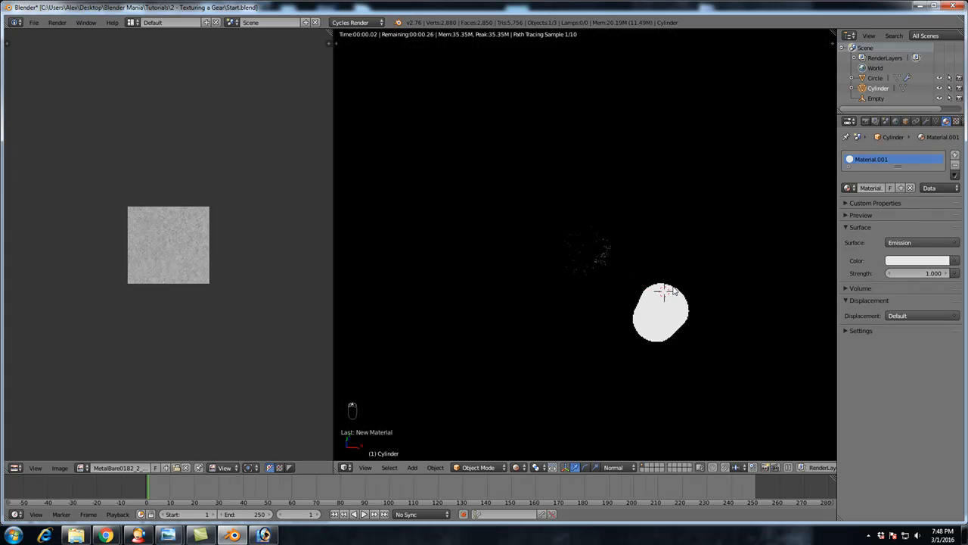
# Step: Move the glowing cylinder closer to the gear in top view and select the gear
pyautogui.press('KP_7')
pyautogui.press('g')
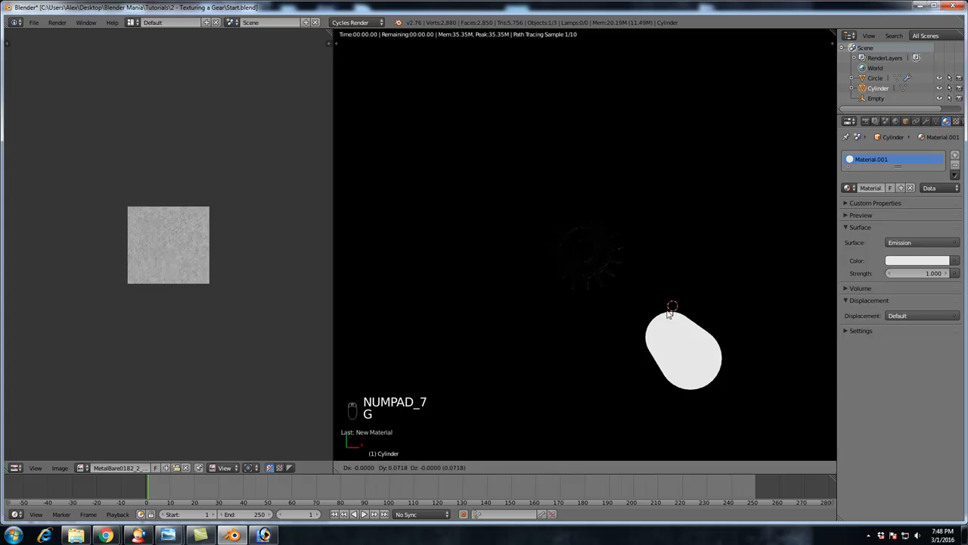
pyautogui.click(655, 249)
pyautogui.rightClick(602, 237)
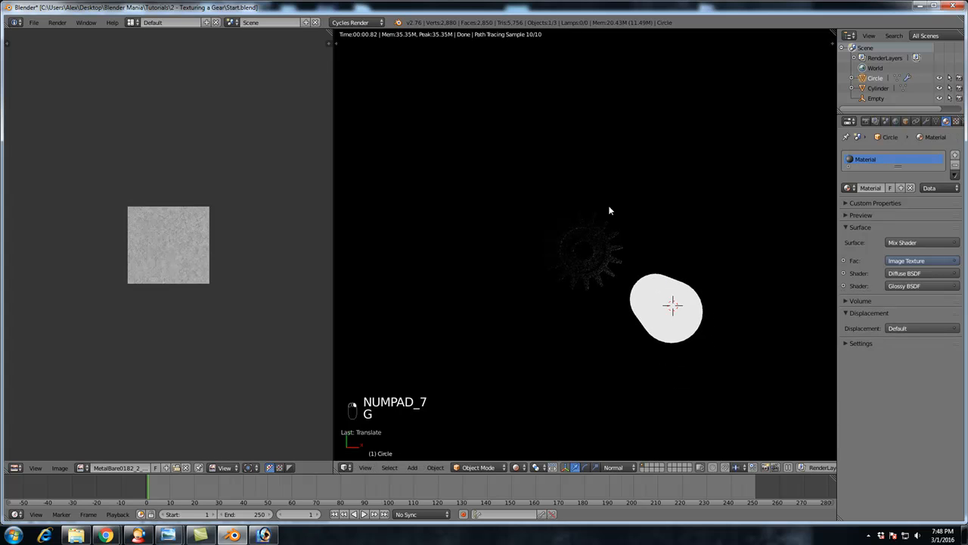
# Step: Tilt the gear with two freehand trackball rotations so its face is angled toward the glowing cylinder
pyautogui.press('r')
pyautogui.press('r')
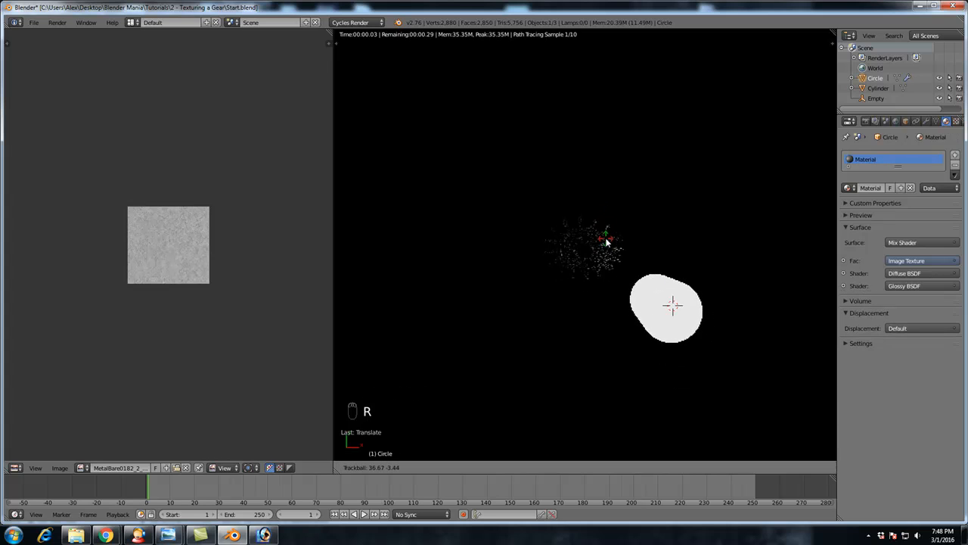
pyautogui.click(608, 241)
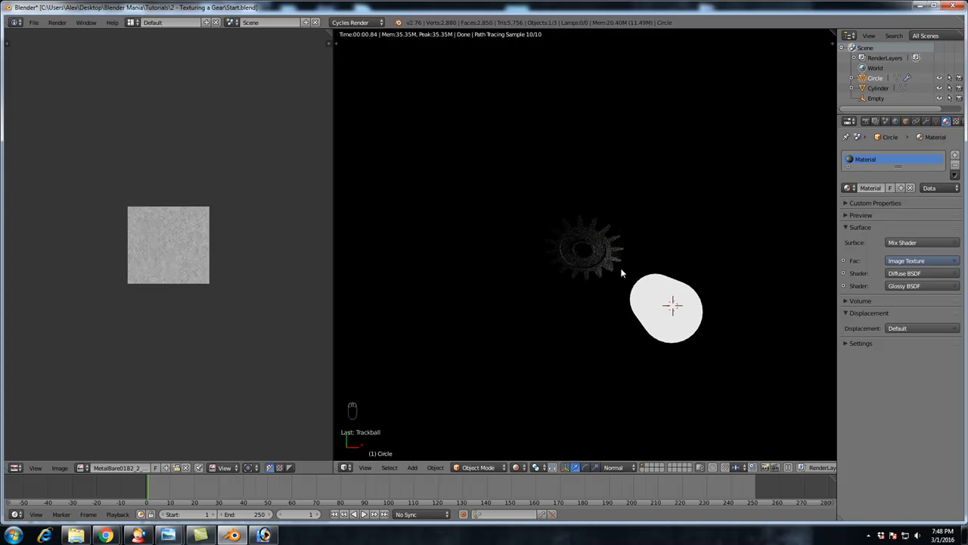
pyautogui.press('r')
pyautogui.press('r')
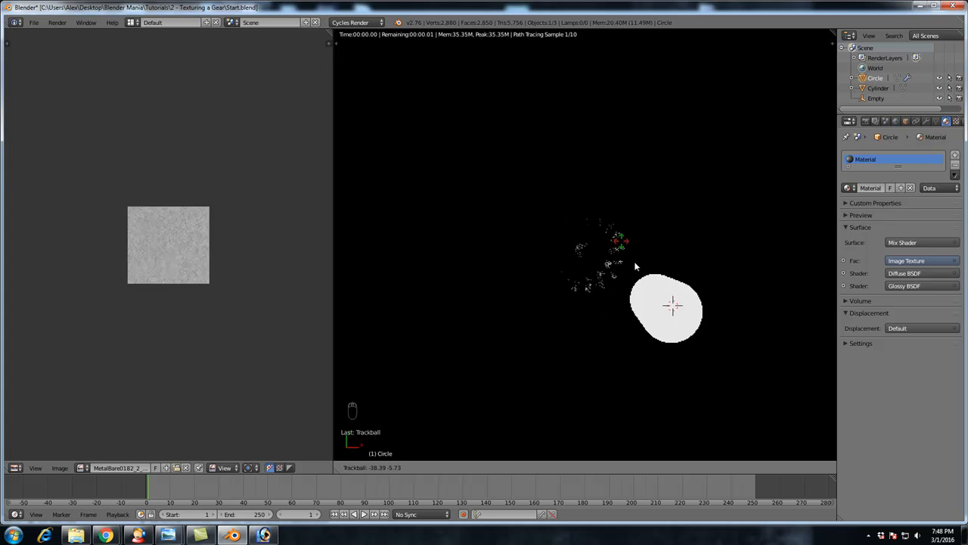
pyautogui.click(621, 253)
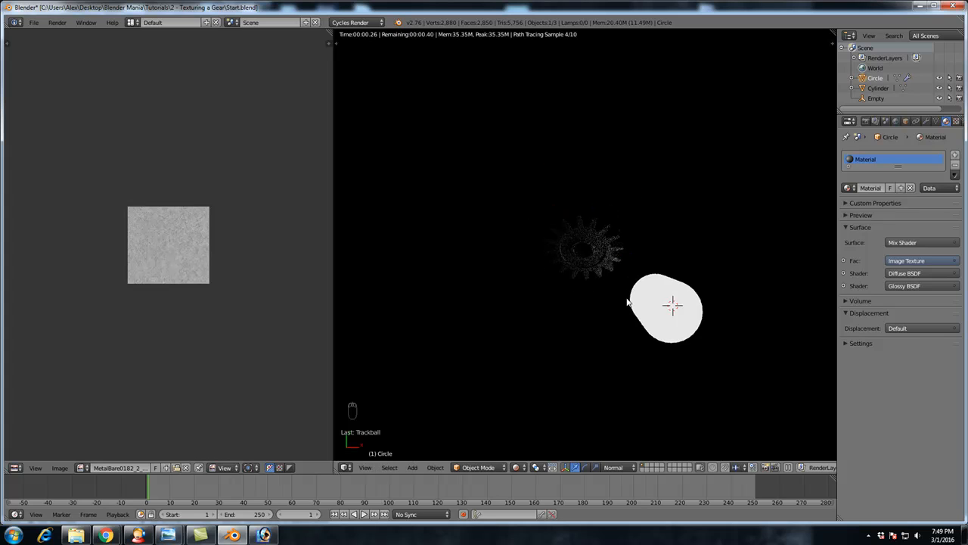
# Step: Select the glowing cylinder and set its Emission strength to 3
pyautogui.moveTo(626, 303); pyautogui.dragTo(629, 272, button='middle')
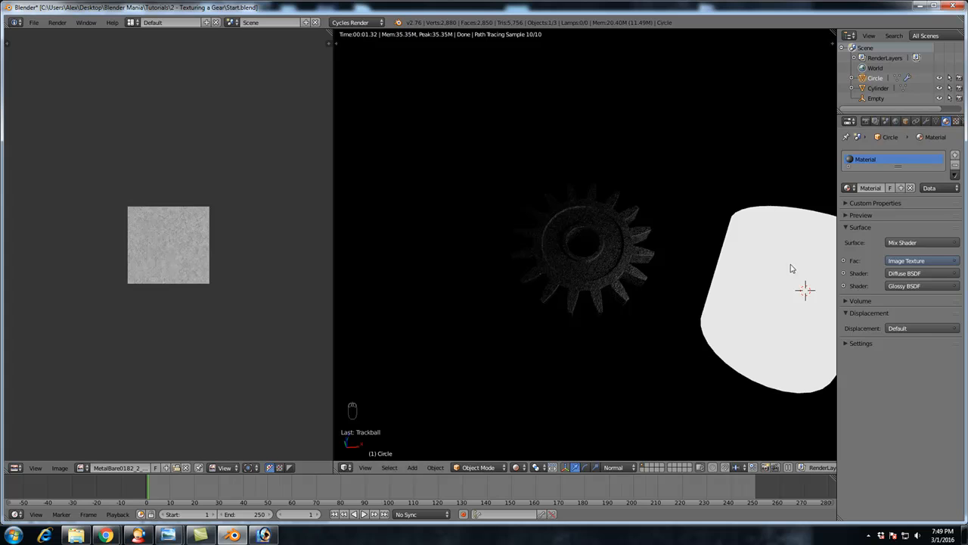
pyautogui.rightClick(731, 269)
pyautogui.click(923, 272)
pyautogui.write('3')
pyautogui.press('Return')
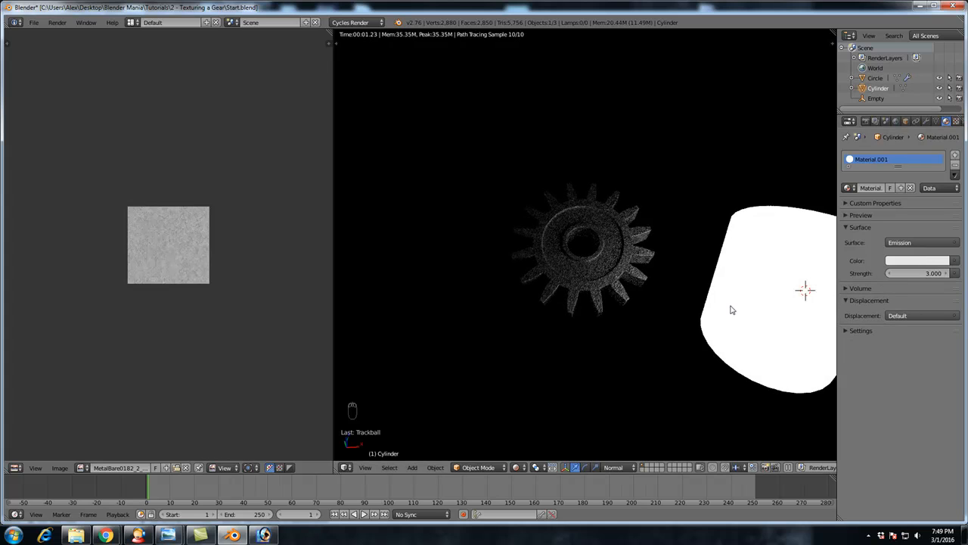
# Step: Reposition the glowing cylinder beside the gear, moving it first in top view and again from an angled view
pyautogui.press('KP_7')
pyautogui.press('g')
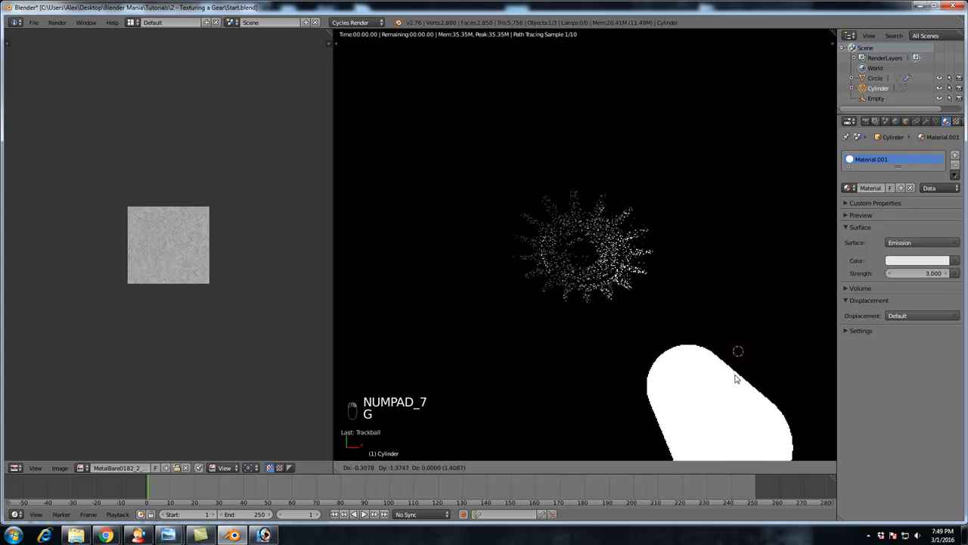
pyautogui.click(704, 316)
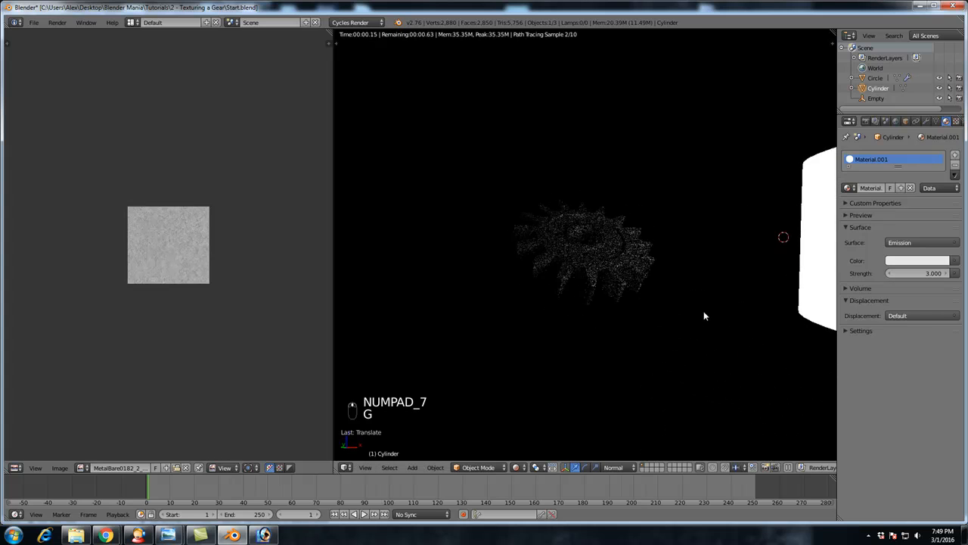
pyautogui.press('g')
pyautogui.click(730, 246)
# Step: Switch the 3D view to wireframe, deselect everything and add a camera to the scene
pyautogui.scroll(6, 662, 241)
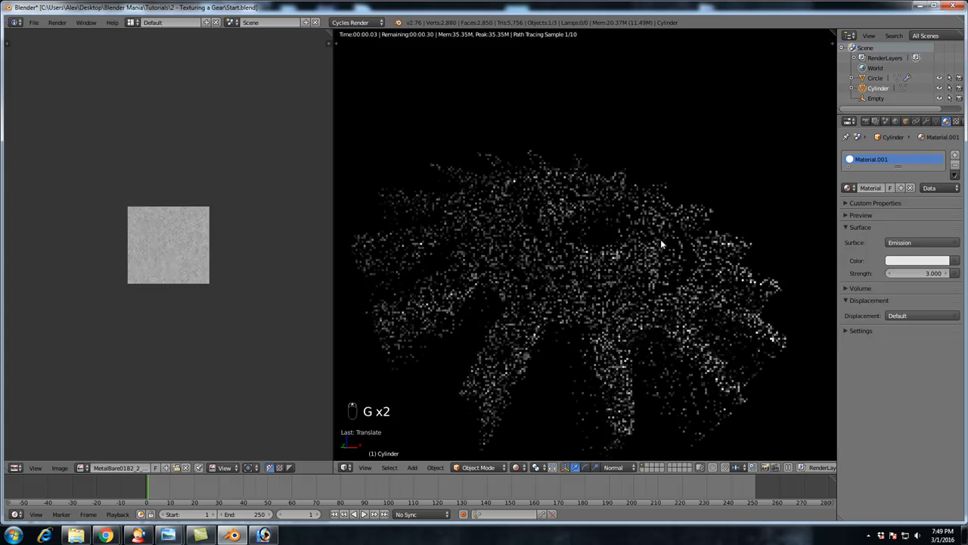
pyautogui.moveTo(657, 239); pyautogui.dragTo(636, 264, button='middle')
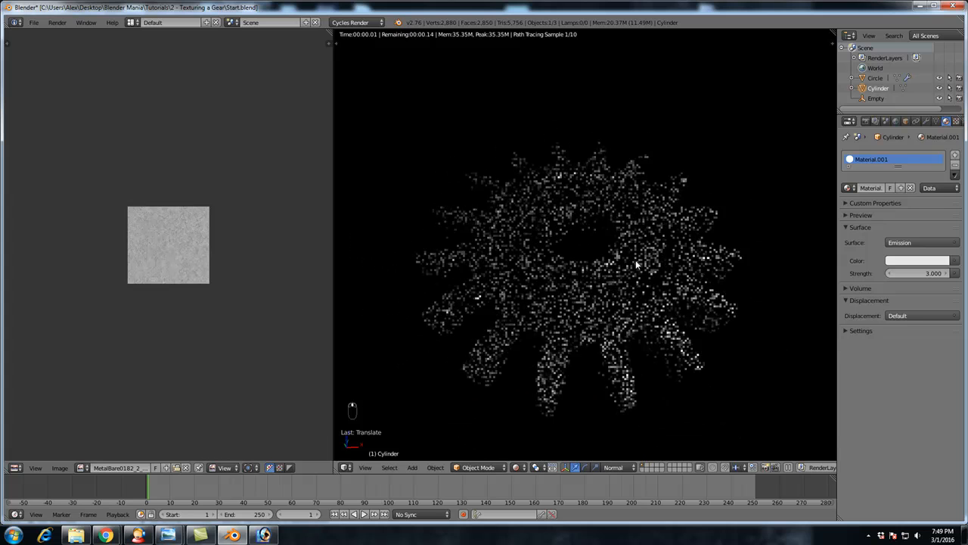
pyautogui.scroll(-5, 613, 263)
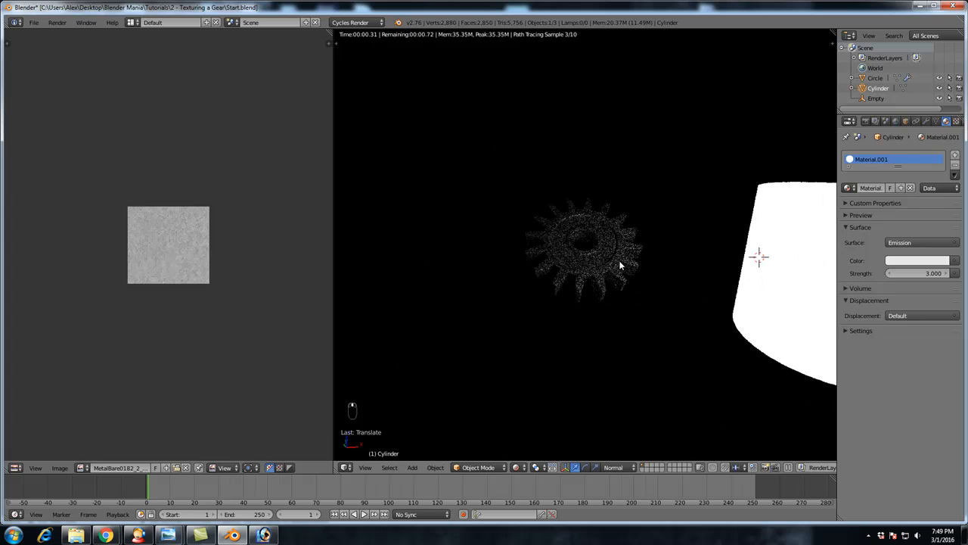
pyautogui.press('ctrl+alt+KP_0')
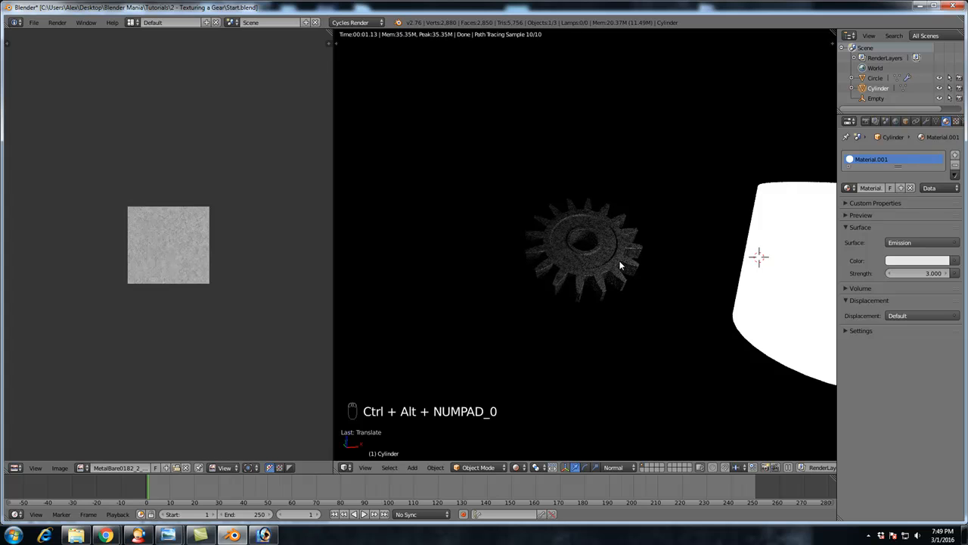
pyautogui.press('z')
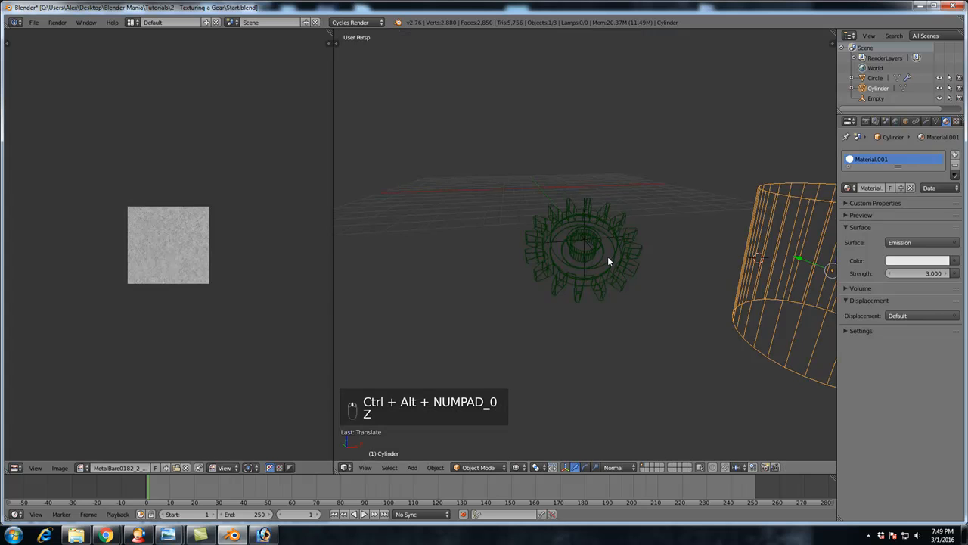
pyautogui.scroll(-4, 608, 254)
pyautogui.press('a')
pyautogui.hotkey('shift', 'a')
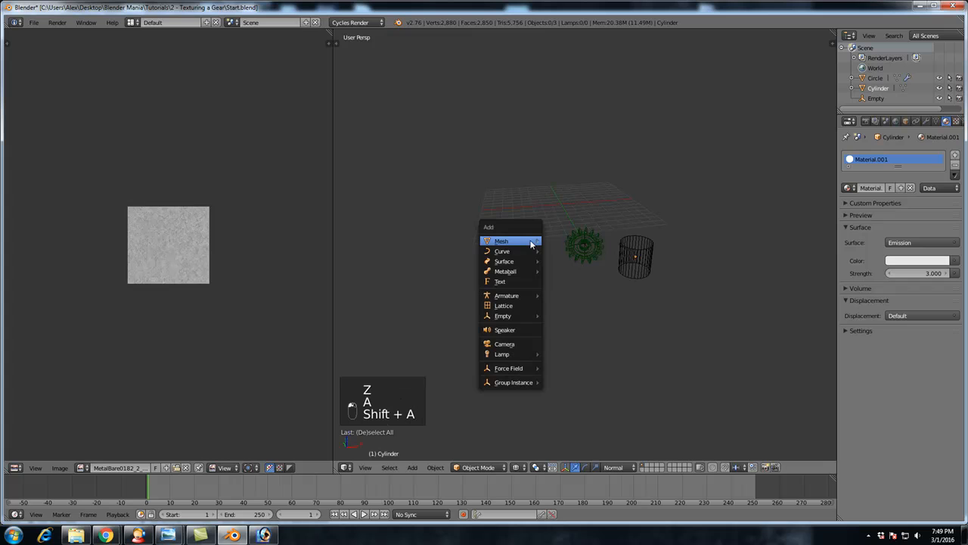
pyautogui.moveTo(531, 242)
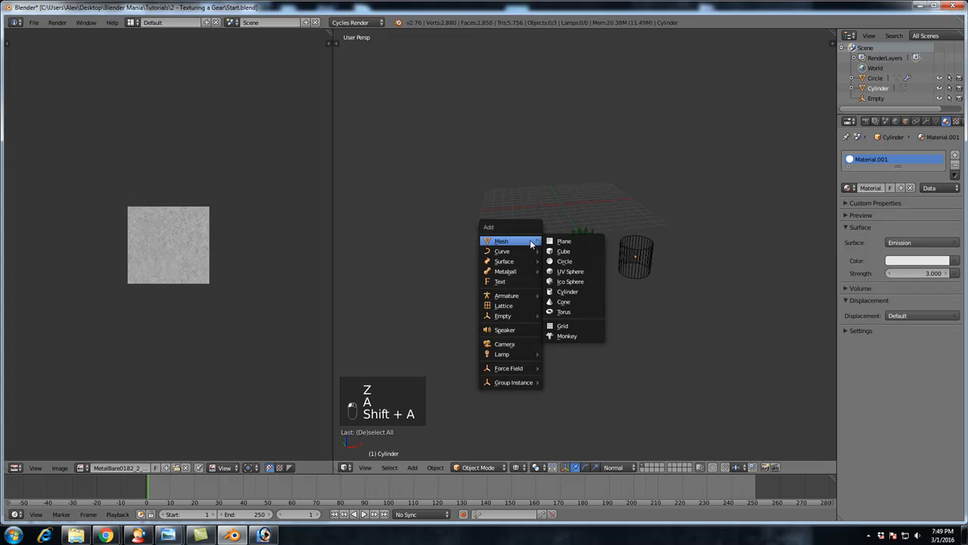
pyautogui.click(512, 344)
# Step: Align the camera to a close view of the gear and pull it back along its local Z axis until the whole gear fits the frame
pyautogui.scroll(3, 575, 260)
pyautogui.scroll(4, 575, 259)
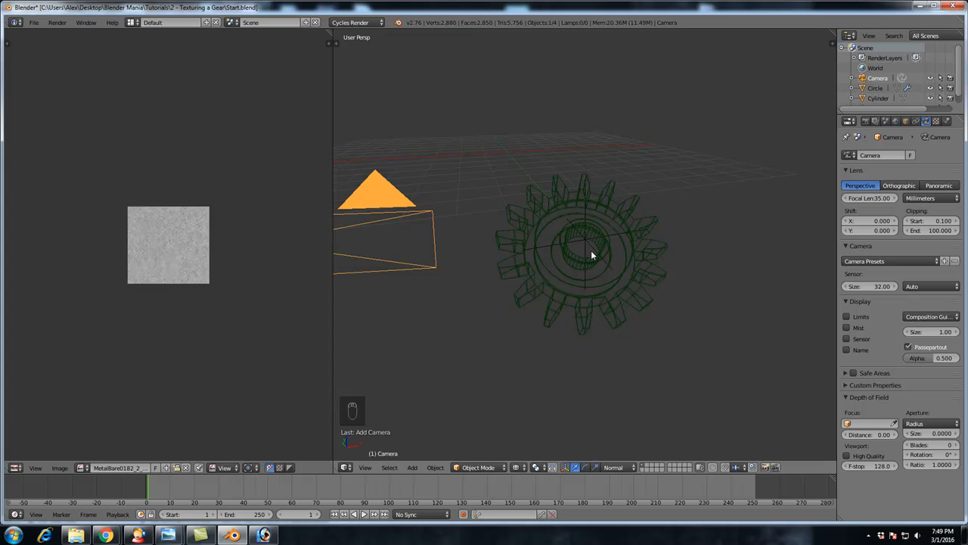
pyautogui.press('ctrl+alt+KP_0')
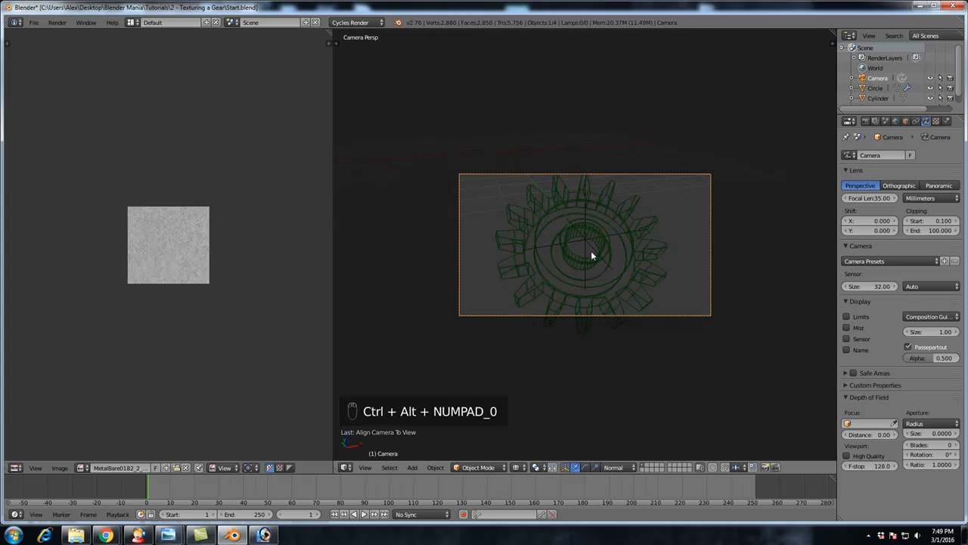
pyautogui.press('g')
pyautogui.press('z')
pyautogui.press('z')
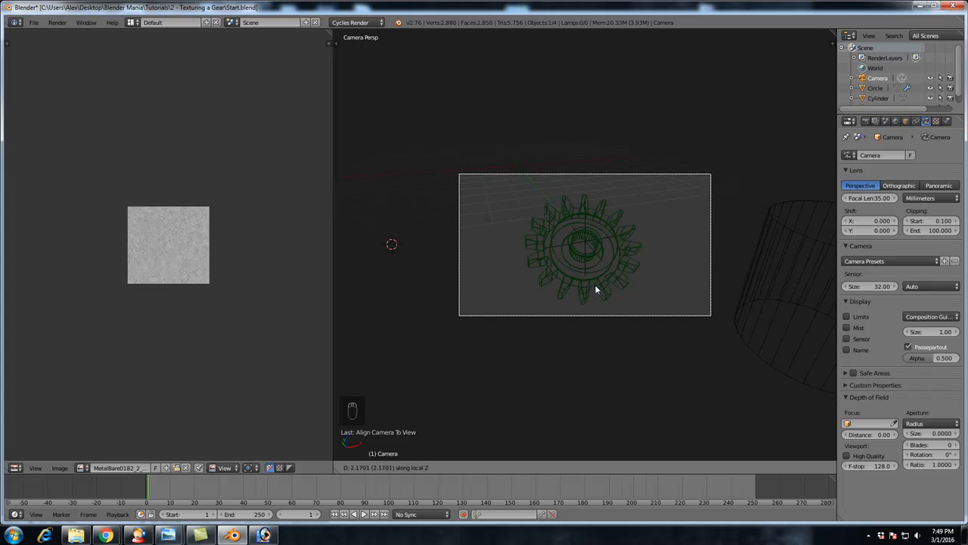
pyautogui.click(590, 281)
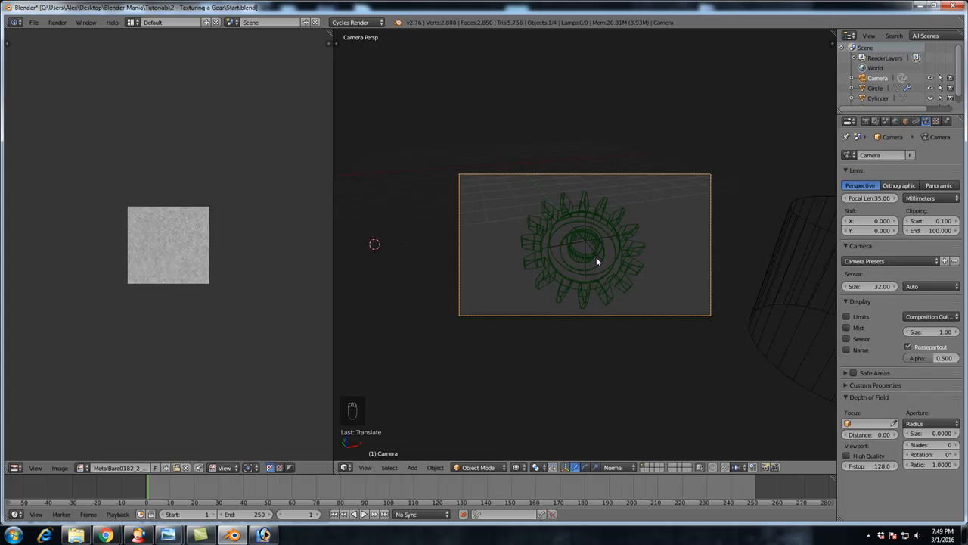
# Step: Render the camera view of the gear and examine the finished image enlarged
pyautogui.press('F12')
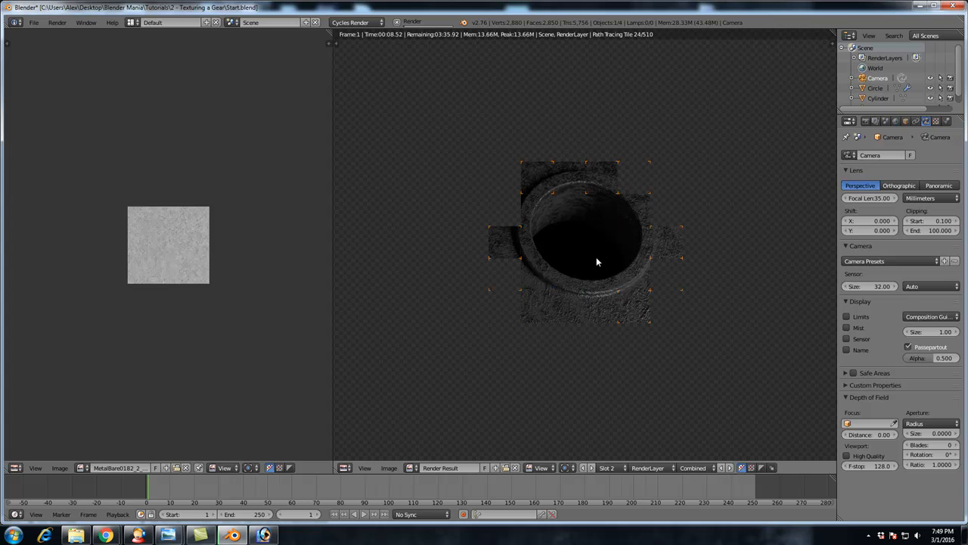
pyautogui.hotkey('ctrl', 'space')
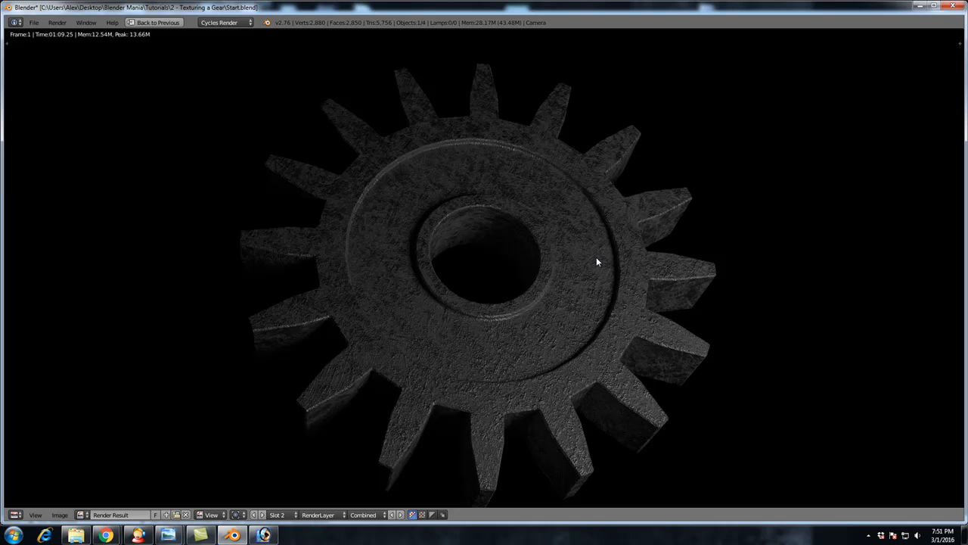
pyautogui.press('Escape')
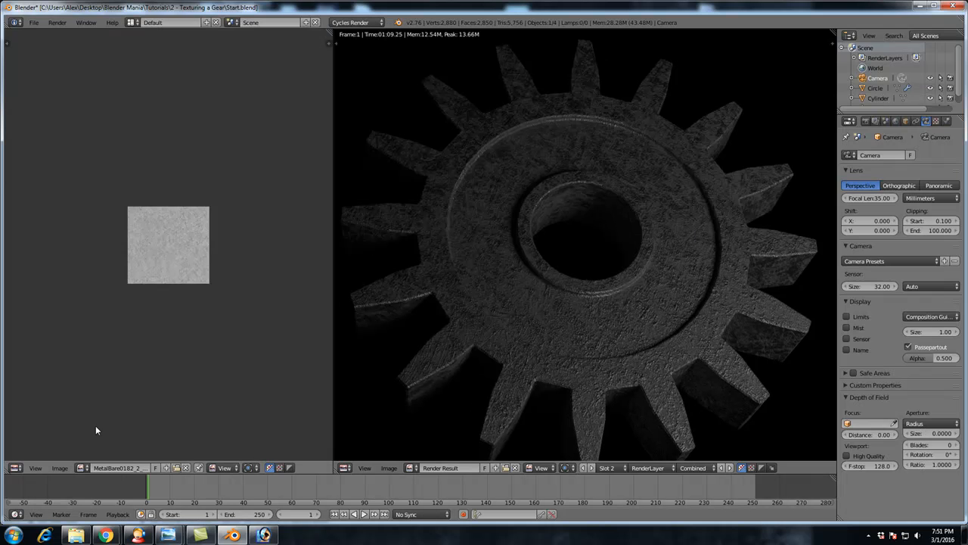
pyautogui.click(16, 467)
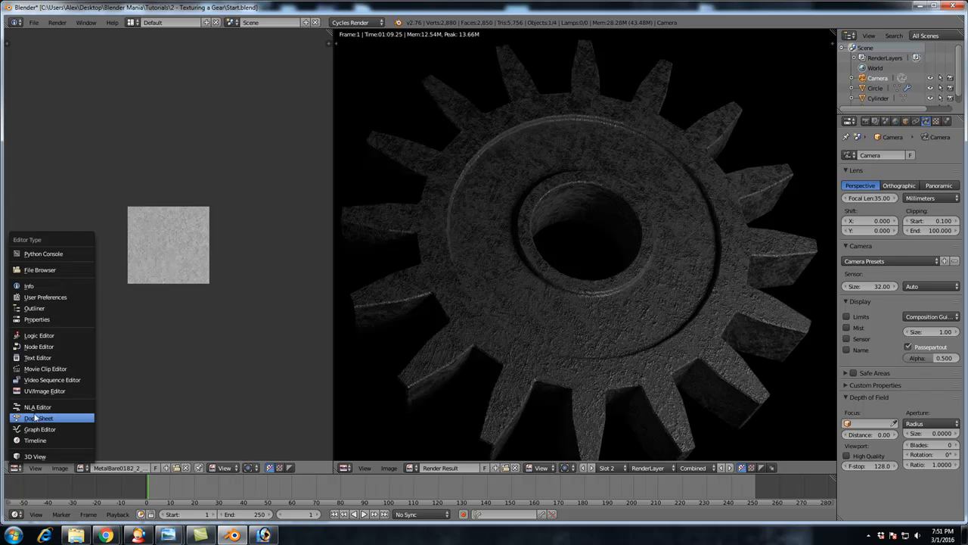
pyautogui.click(46, 391)
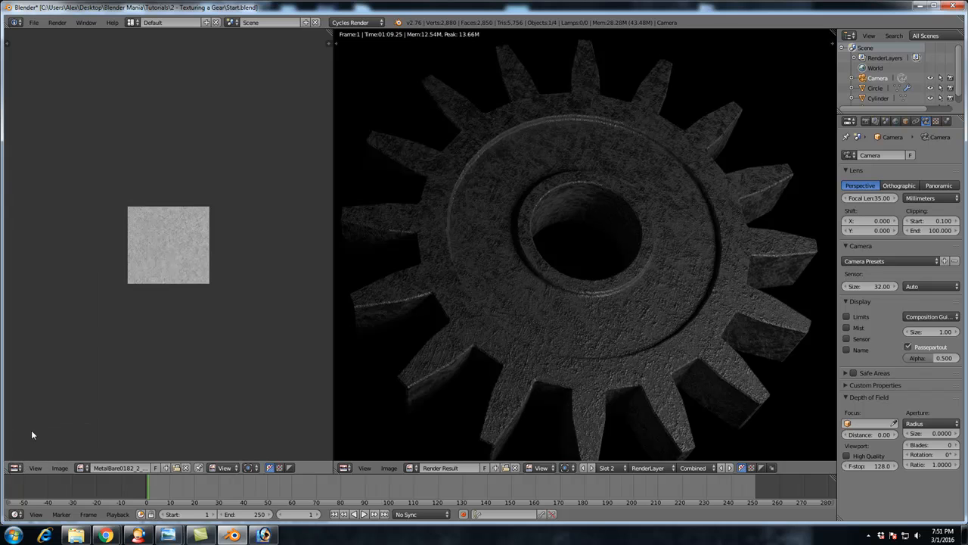
pyautogui.moveTo(493, 290); pyautogui.dragTo(487, 292, button='middle')
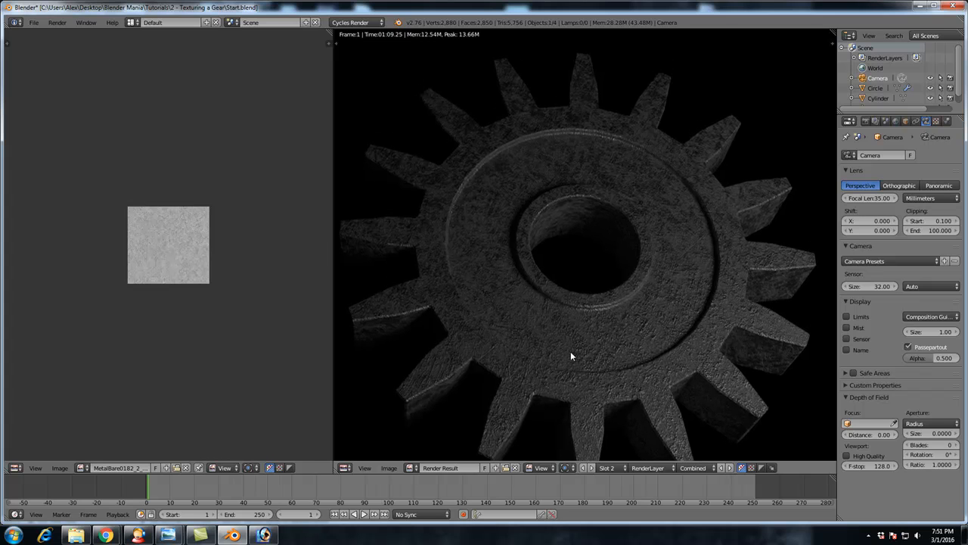
# Step: Close the render, enter Edit Mode on the gear and unwrap all of its faces again
pyautogui.press('F11')
pyautogui.rightClick(542, 269)
pyautogui.press('Tab')
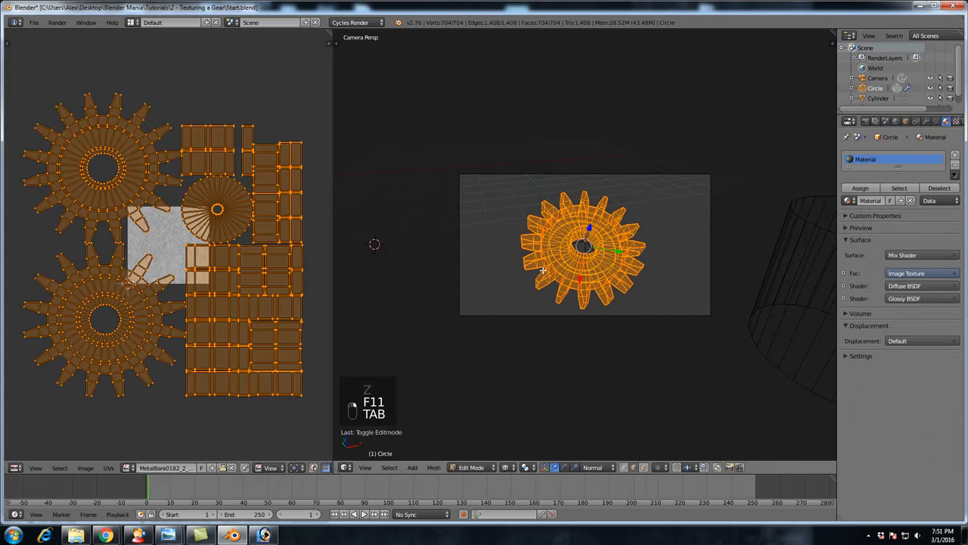
pyautogui.press('s')
pyautogui.rightClick(264, 318)
pyautogui.click(577, 254)
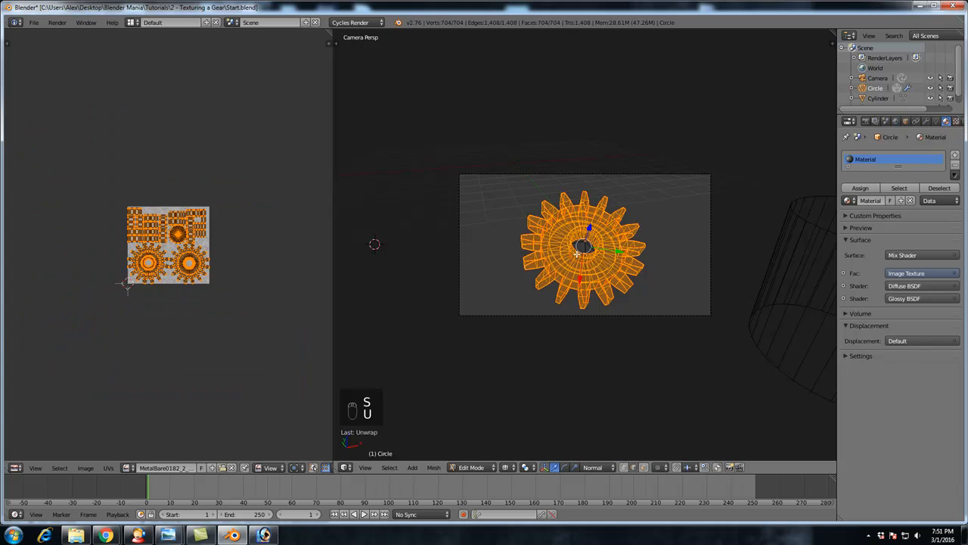
# Step: Scale up the lower-right gear-face UV island to nearly fill the metal texture and center it on the image
pyautogui.scroll(4, 223, 291)
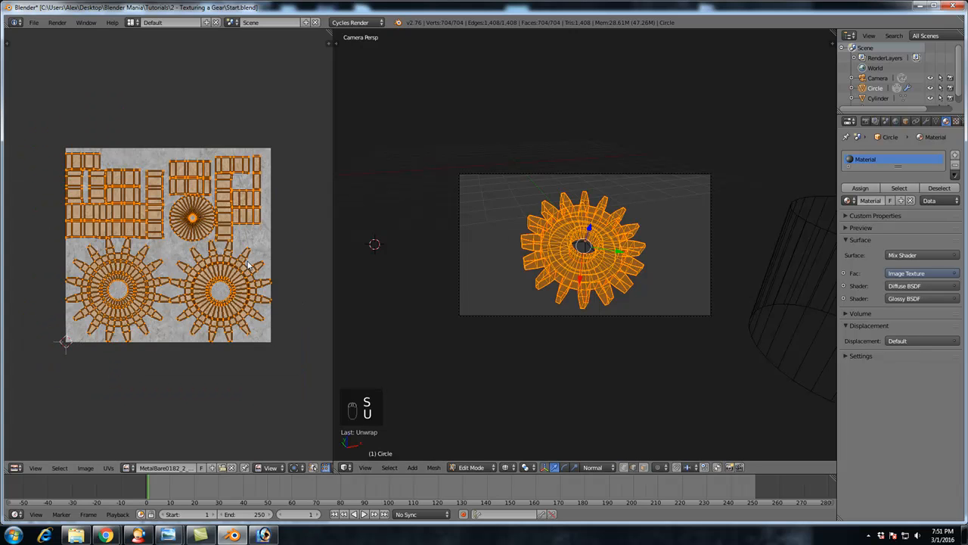
pyautogui.press('a')
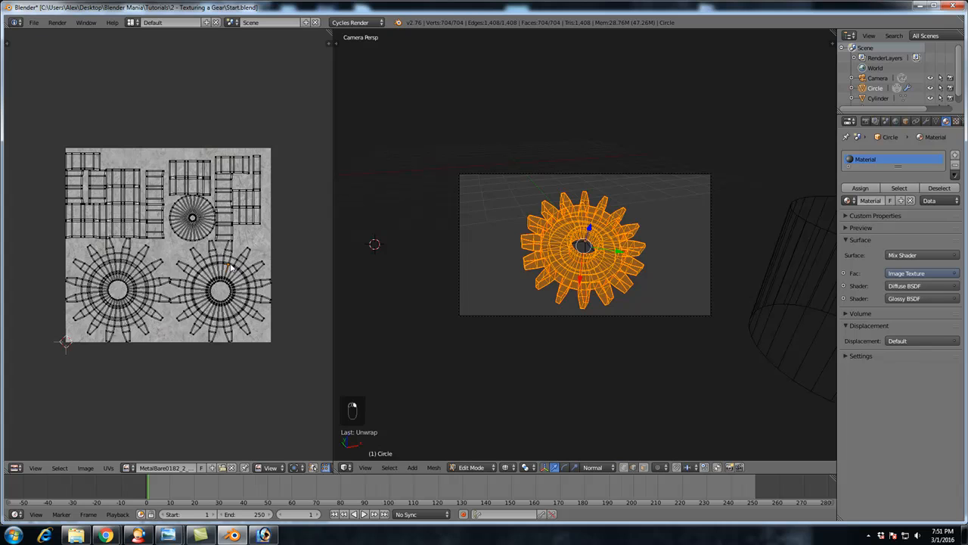
pyautogui.press('l')
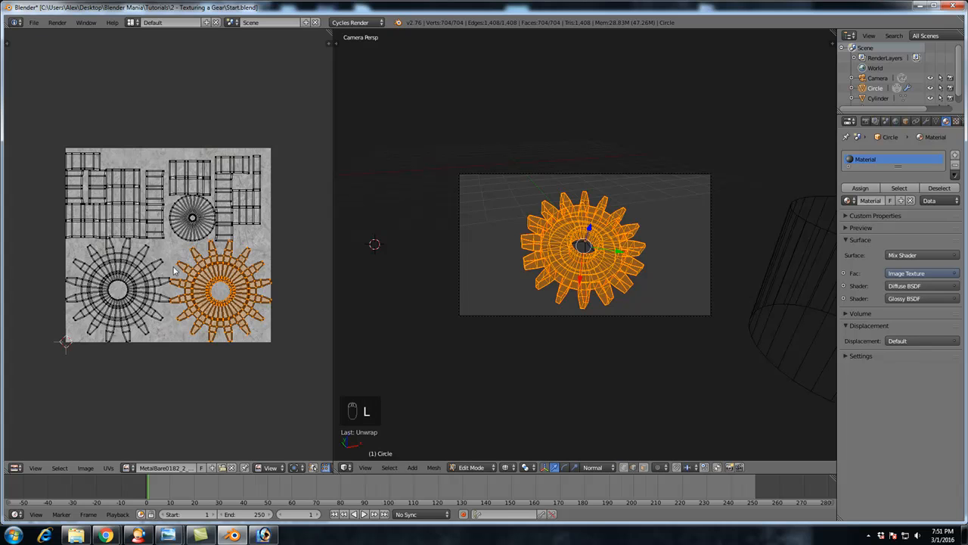
pyautogui.press('s')
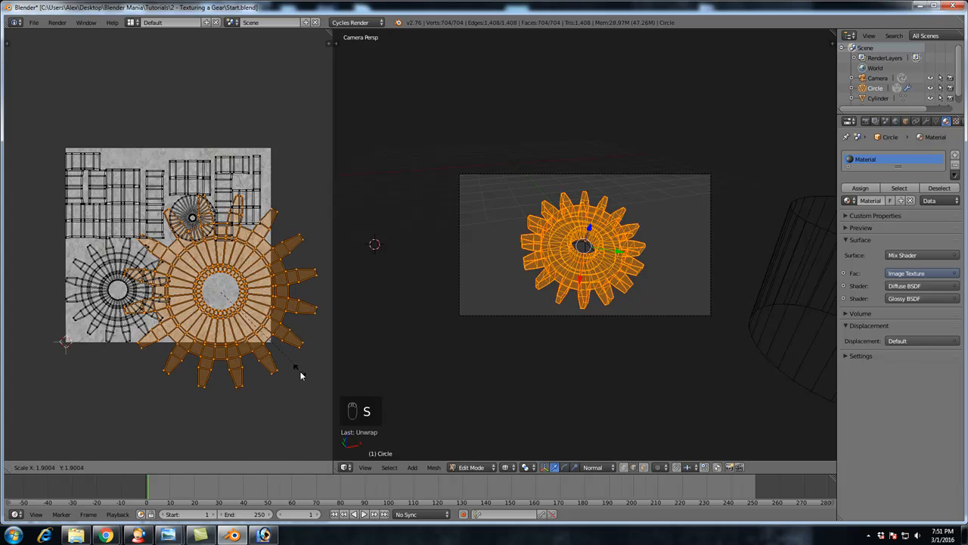
pyautogui.click(288, 356)
pyautogui.press('g')
pyautogui.click(245, 313)
pyautogui.press('s')
pyautogui.click(252, 324)
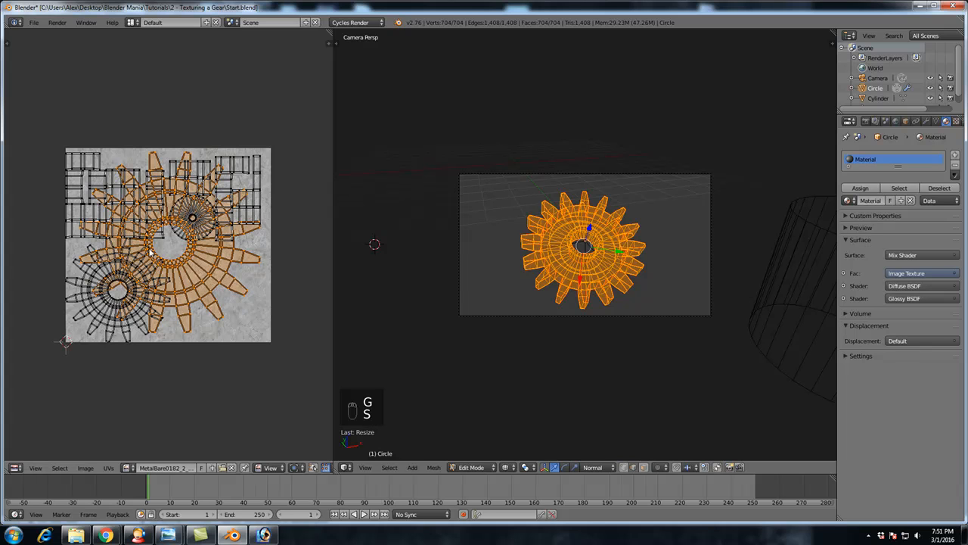
# Step: Enlarge the lower-left gear-face UV island to match the other face and center it over the metal texture
pyautogui.rightClick(85, 317)
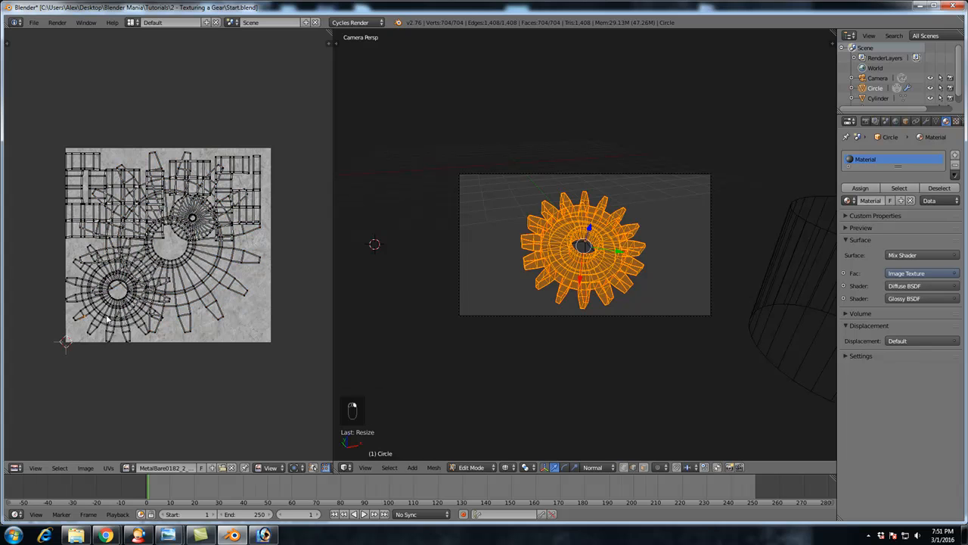
pyautogui.press('l')
pyautogui.press('s')
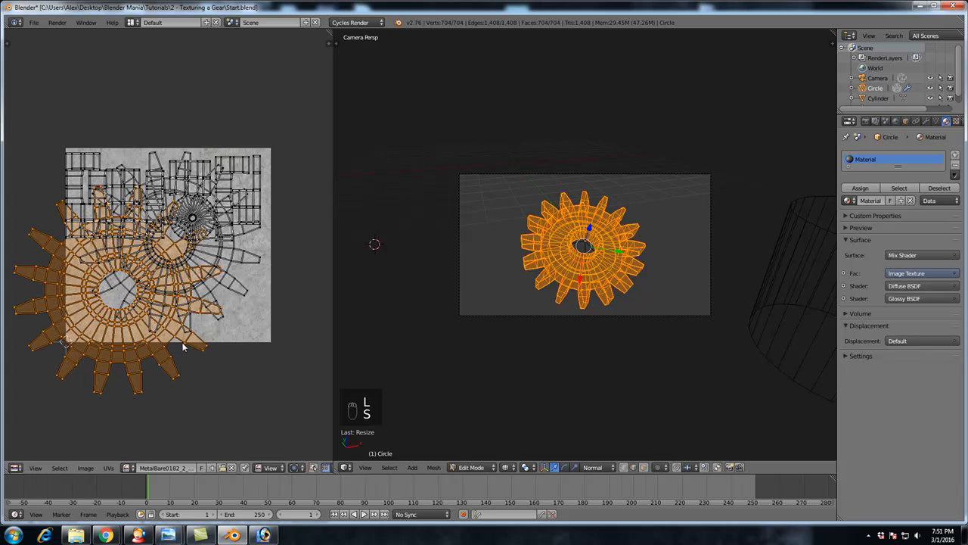
pyautogui.press('g')
pyautogui.click(254, 316)
pyautogui.press('s')
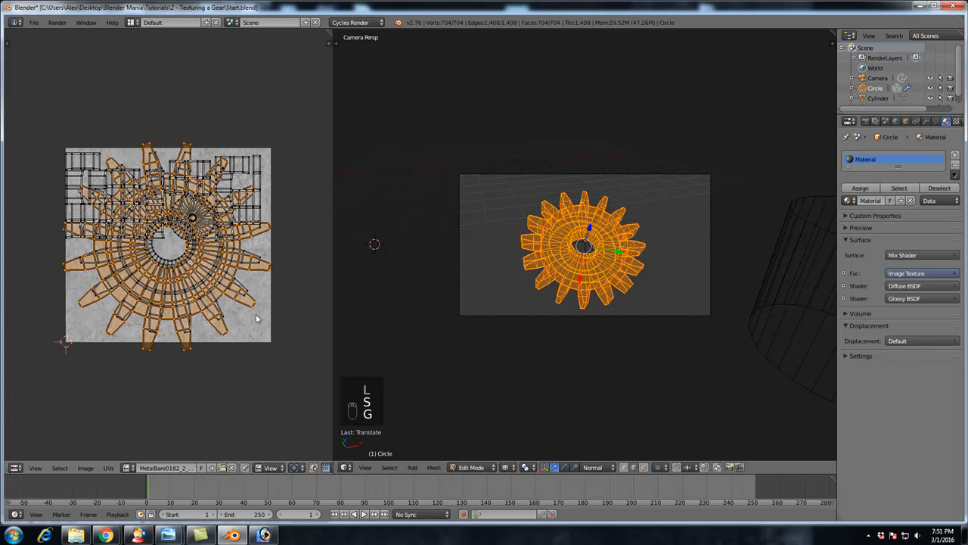
pyautogui.click(246, 311)
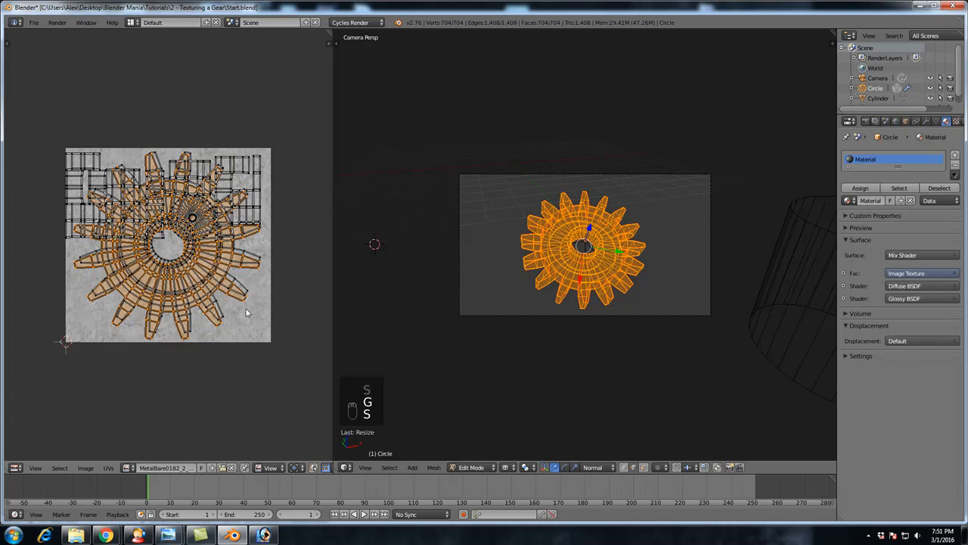
pyautogui.rightClick(255, 207)
pyautogui.hotkey('ctrl', 'l')
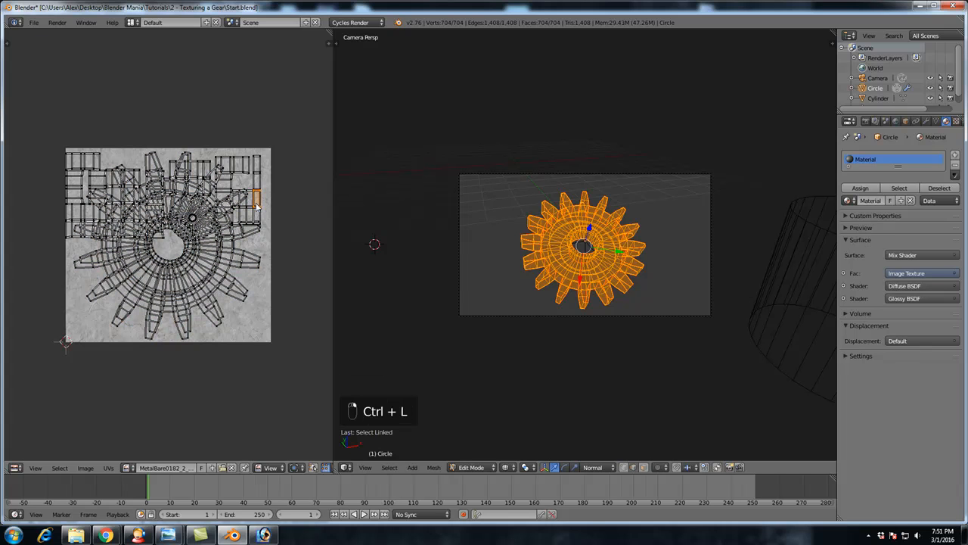
pyautogui.press('s')
pyautogui.rightClick(277, 233)
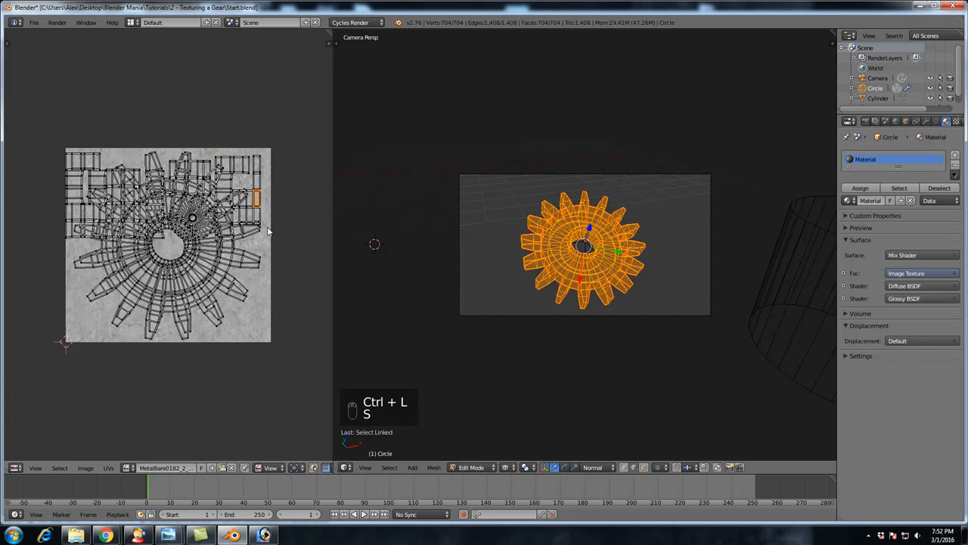